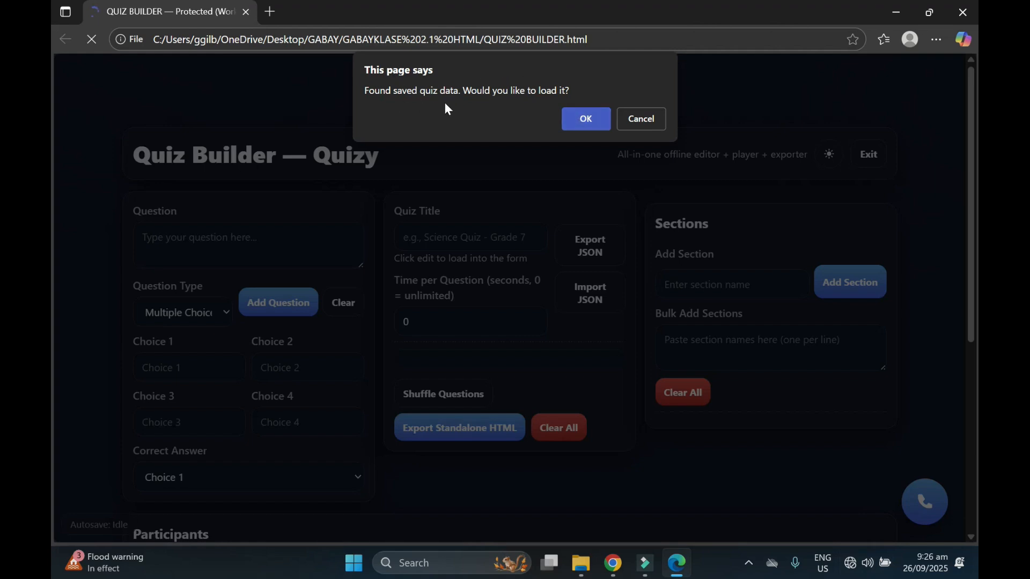
# Step: Load the saved quiz data and look through its list of questions
pyautogui.click(569, 123)
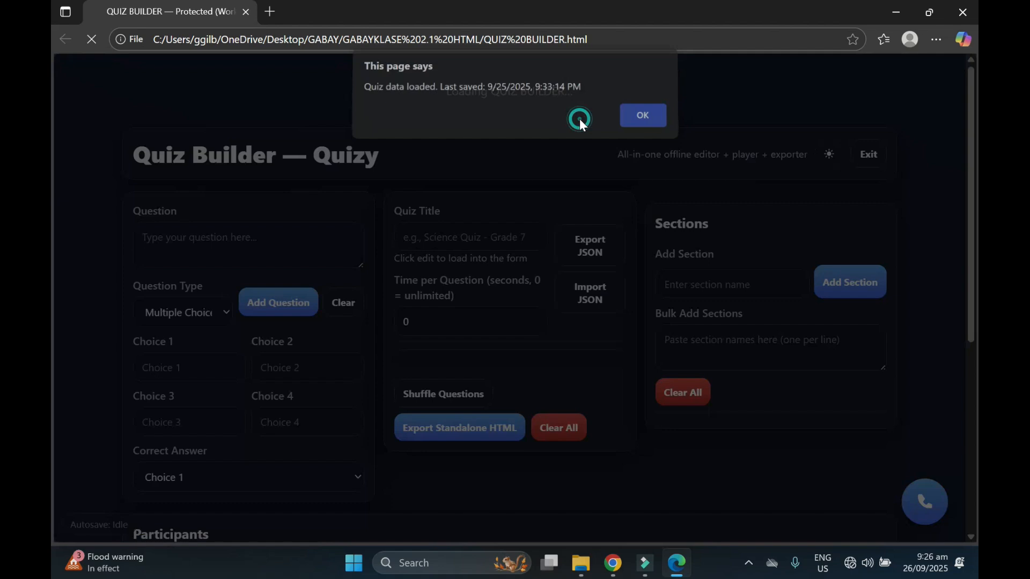
pyautogui.click(631, 116)
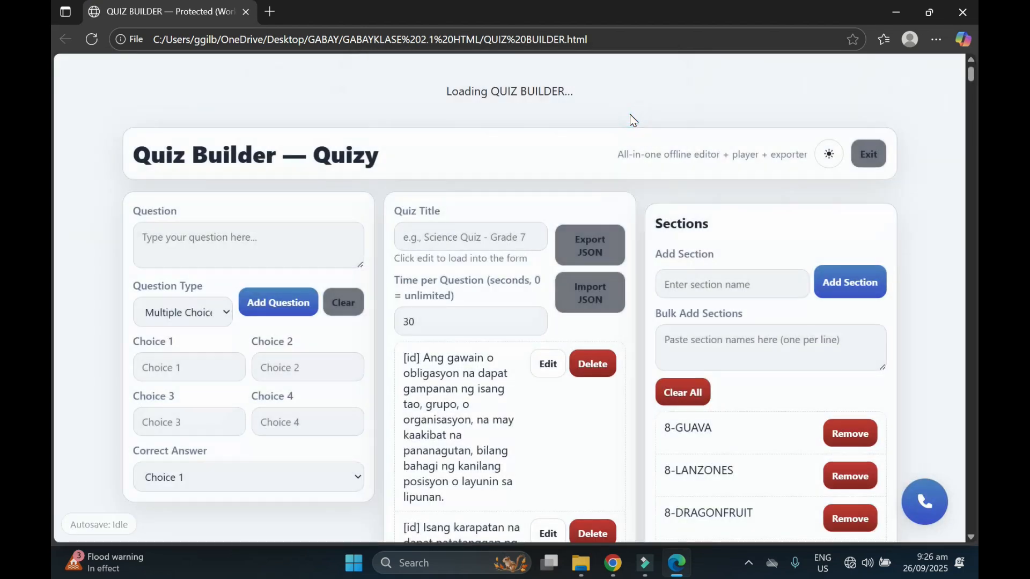
pyautogui.scroll(-20, 510, 300)
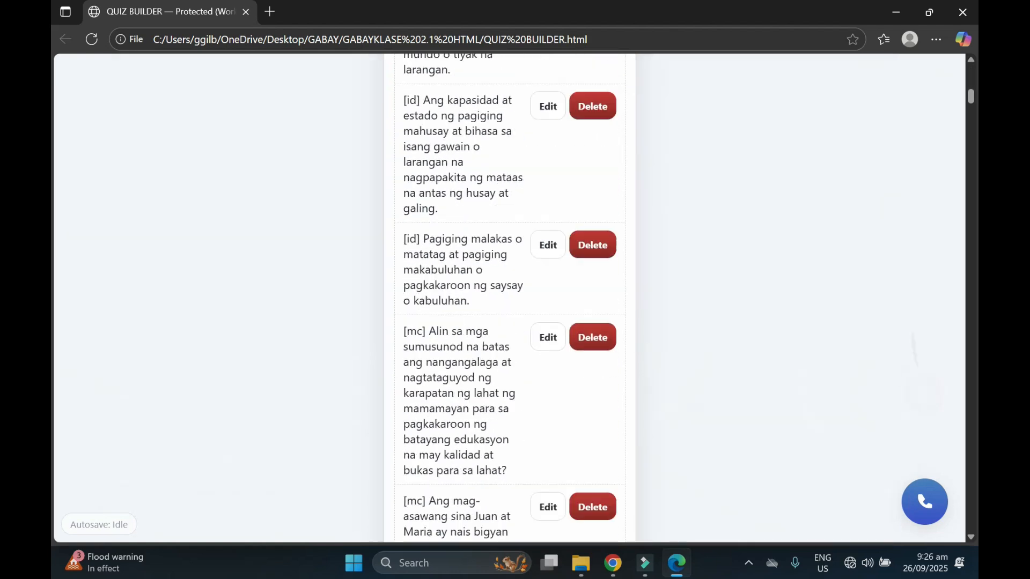
pyautogui.scroll(-20, 510, 300)
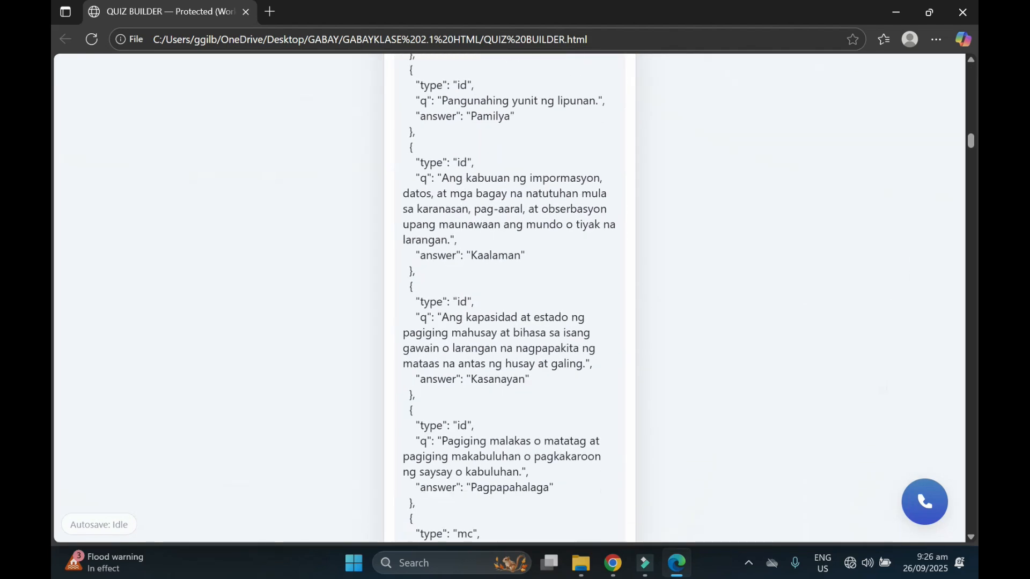
# Step: Clear all participants from the Participants list and accept the confirmation
pyautogui.scroll(10, 510, 301)
pyautogui.scroll(-10, 510, 301)
pyautogui.scroll(3, 510, 300)
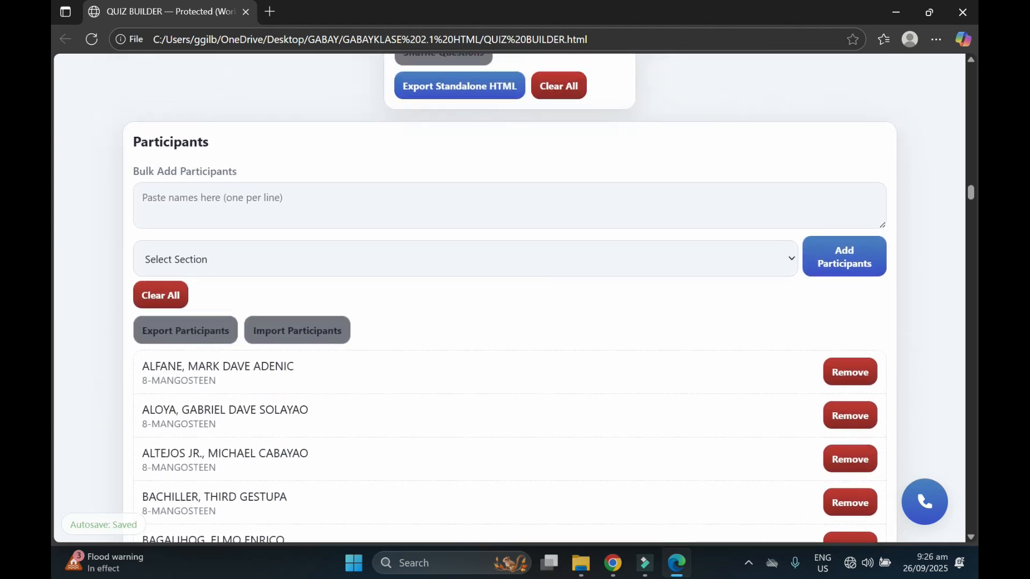
pyautogui.scroll(1, 404, 57)
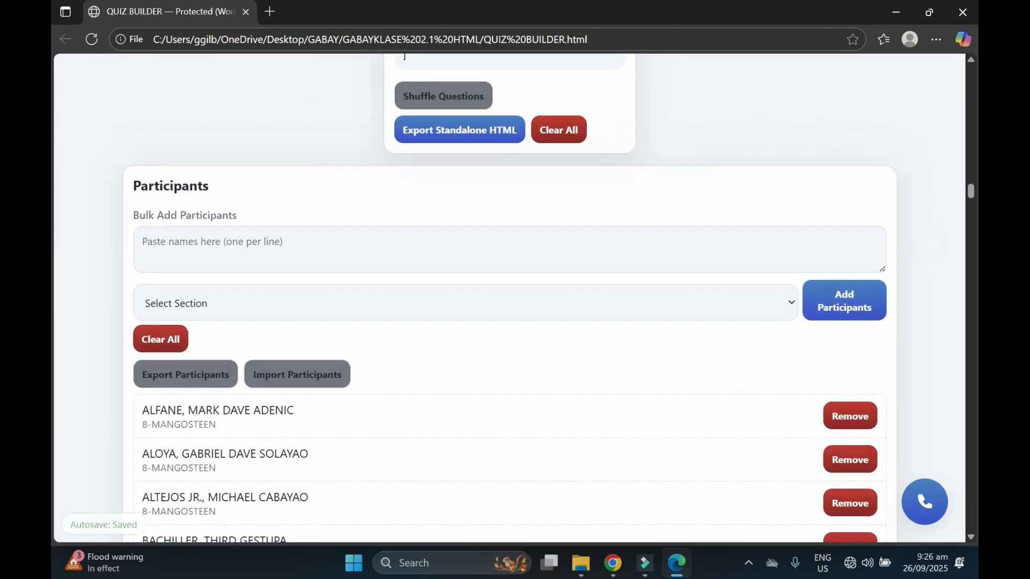
pyautogui.click(162, 340)
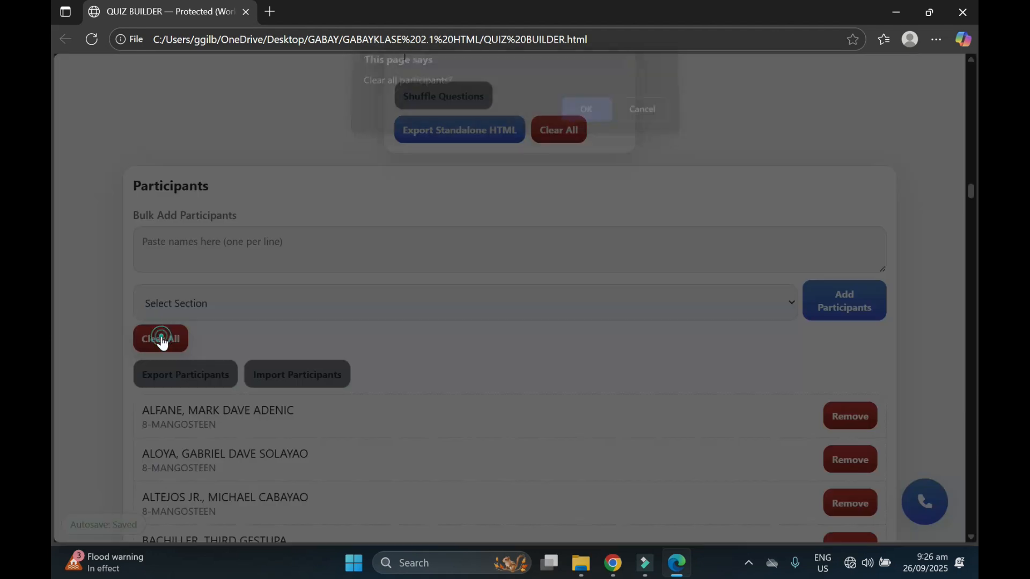
pyautogui.click(586, 119)
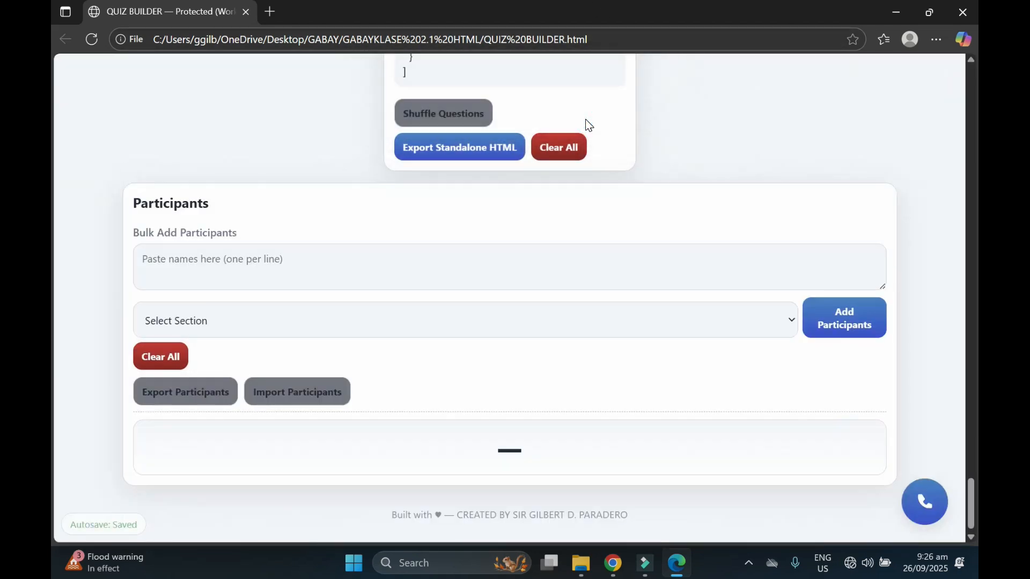
# Step: Clear all questions from the loaded quiz and accept the confirmation
pyautogui.scroll(10, 589, 126)
pyautogui.scroll(-9, 589, 125)
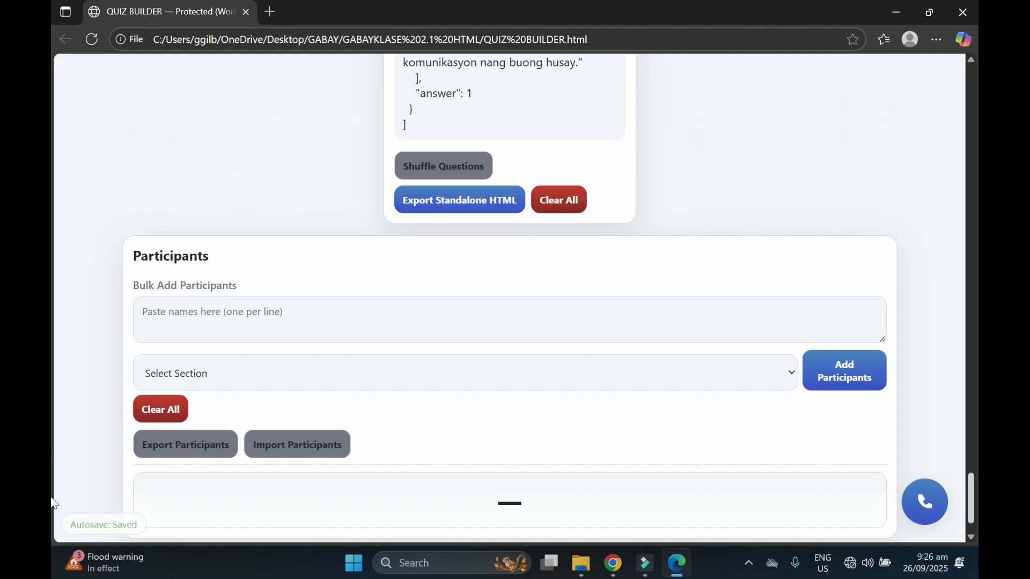
pyautogui.scroll(20, 54, 504)
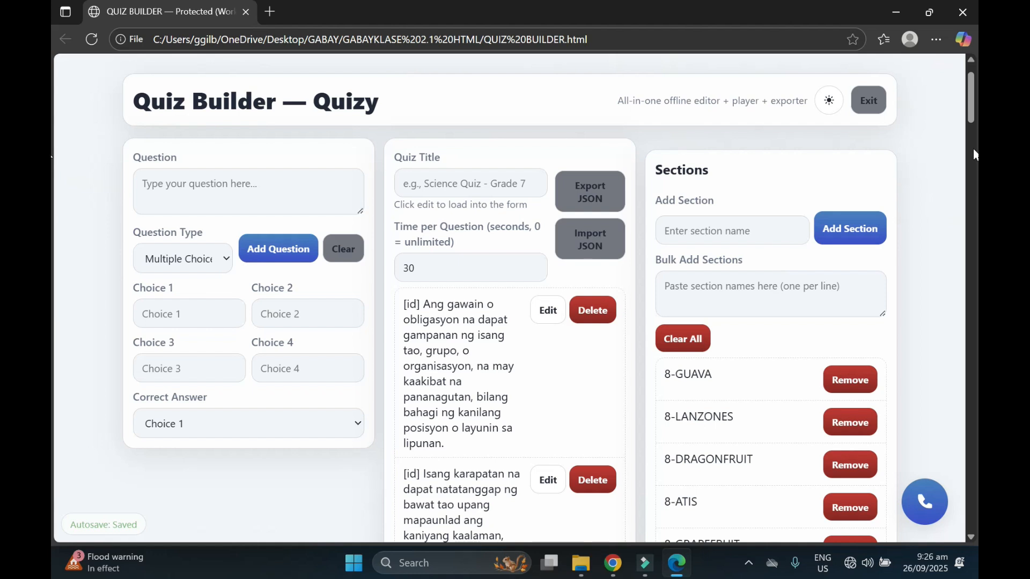
pyautogui.moveTo(970, 87); pyautogui.dragTo(976, 253)
pyautogui.scroll(-15, 53, 260)
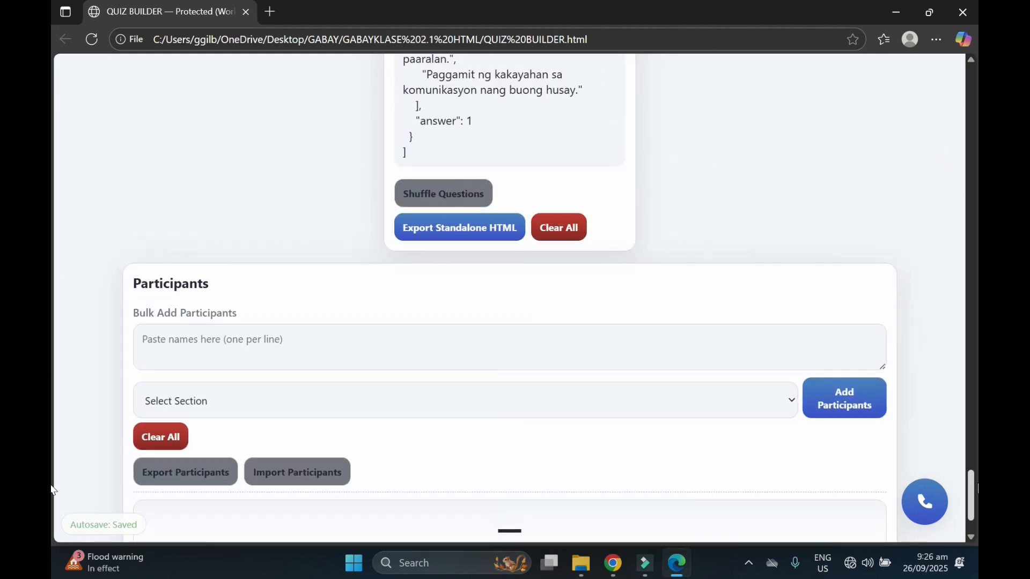
pyautogui.scroll(2, 52, 490)
pyautogui.click(572, 311)
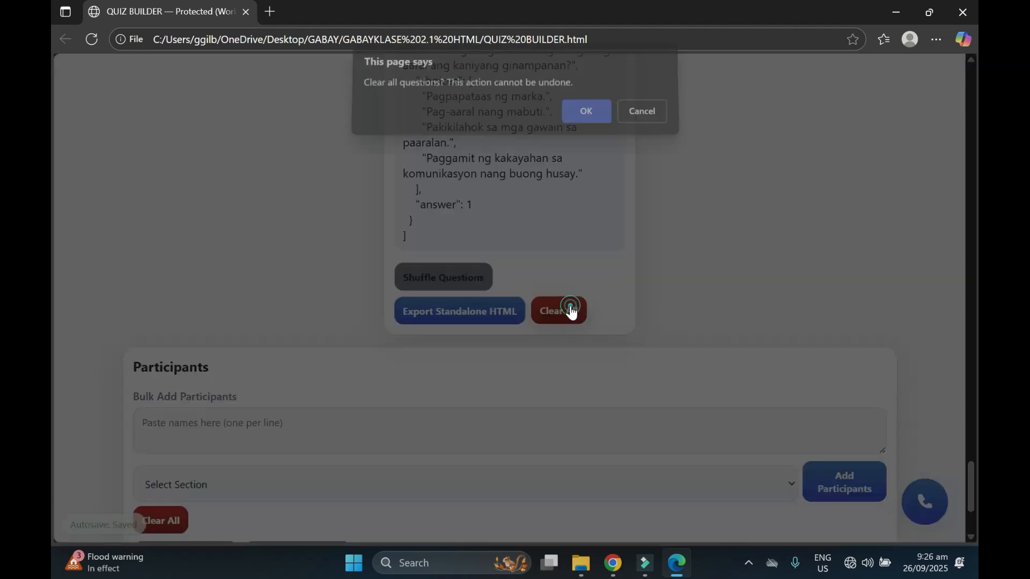
pyautogui.click(590, 118)
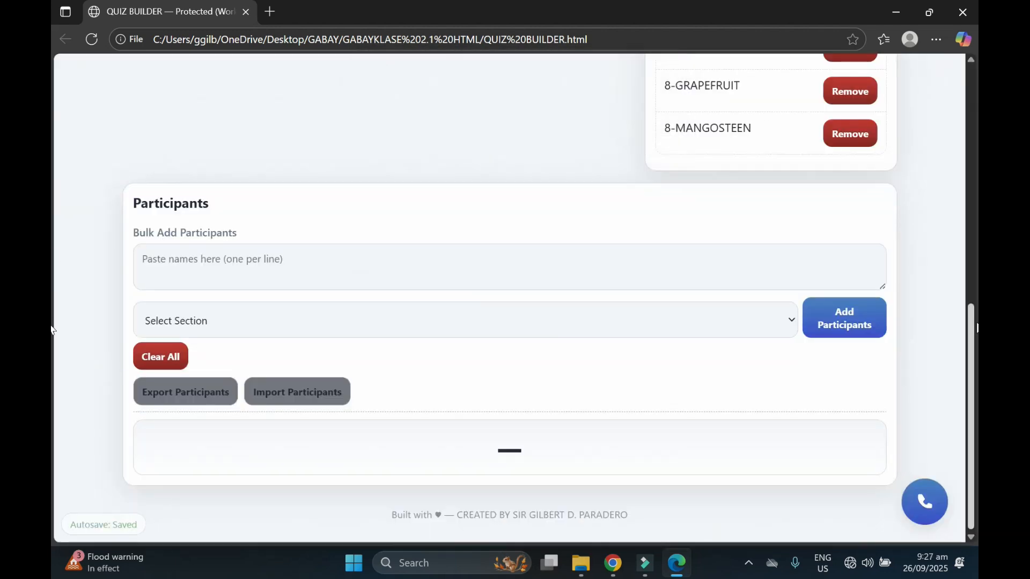
# Step: Clear all sections from the Sections list and accept the confirmation
pyautogui.scroll(8, 52, 268)
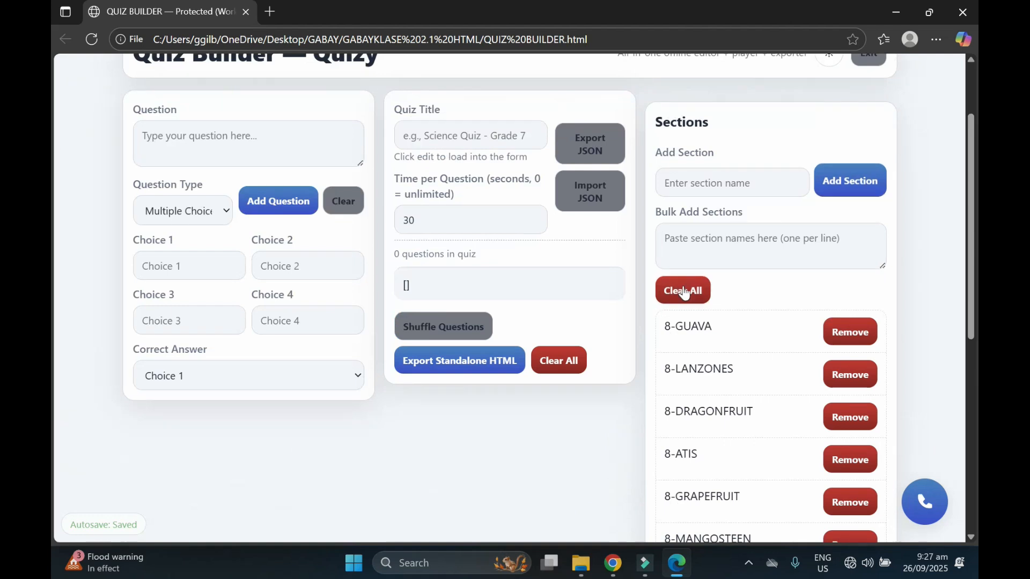
pyautogui.click(685, 294)
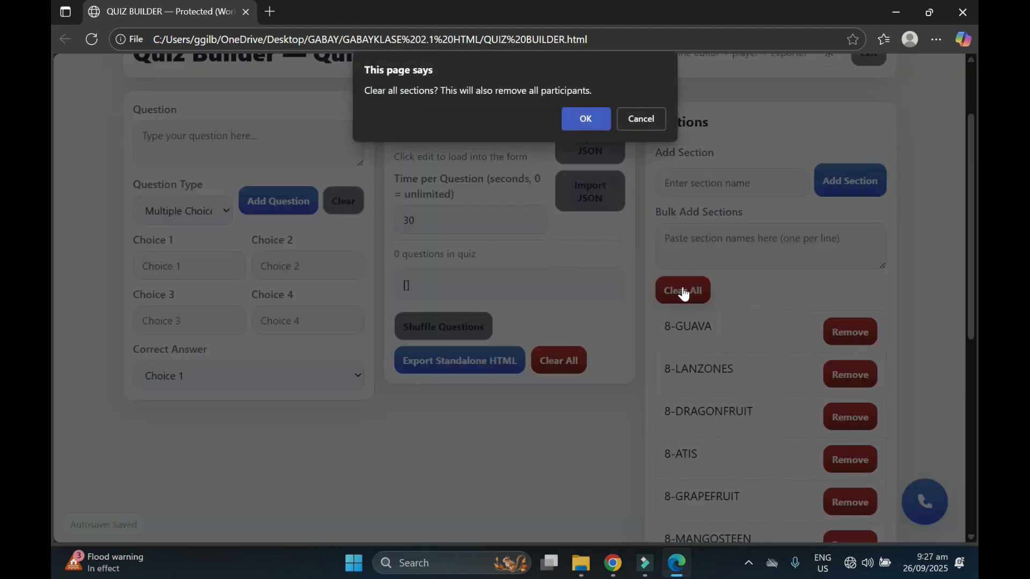
pyautogui.click(593, 124)
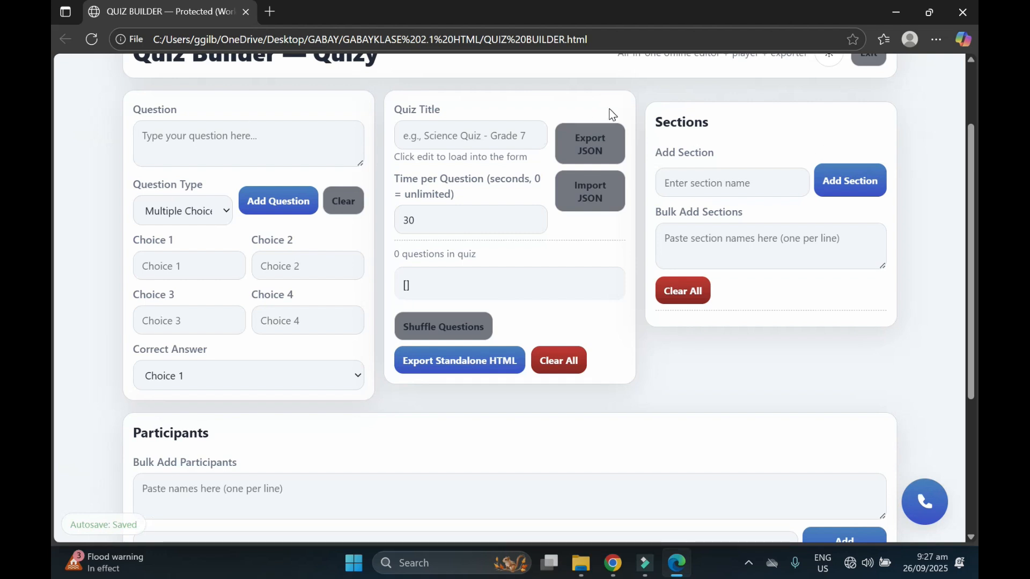
# Step: Set the quiz's time per question to 0 seconds so that answering time is unlimited
pyautogui.scroll(1, 53, 111)
pyautogui.scroll(1, 54, 111)
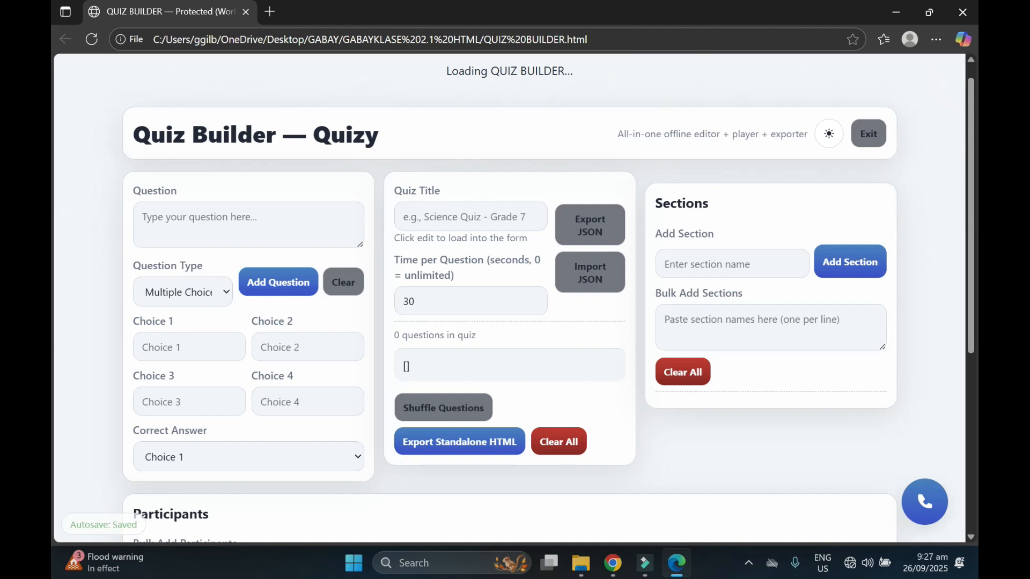
pyautogui.click(504, 218)
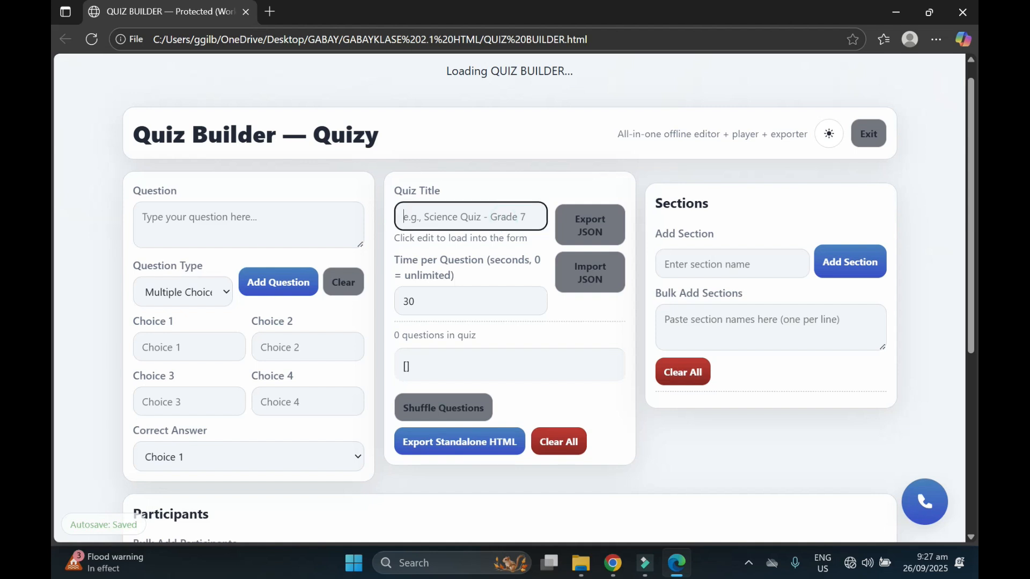
pyautogui.click(448, 301)
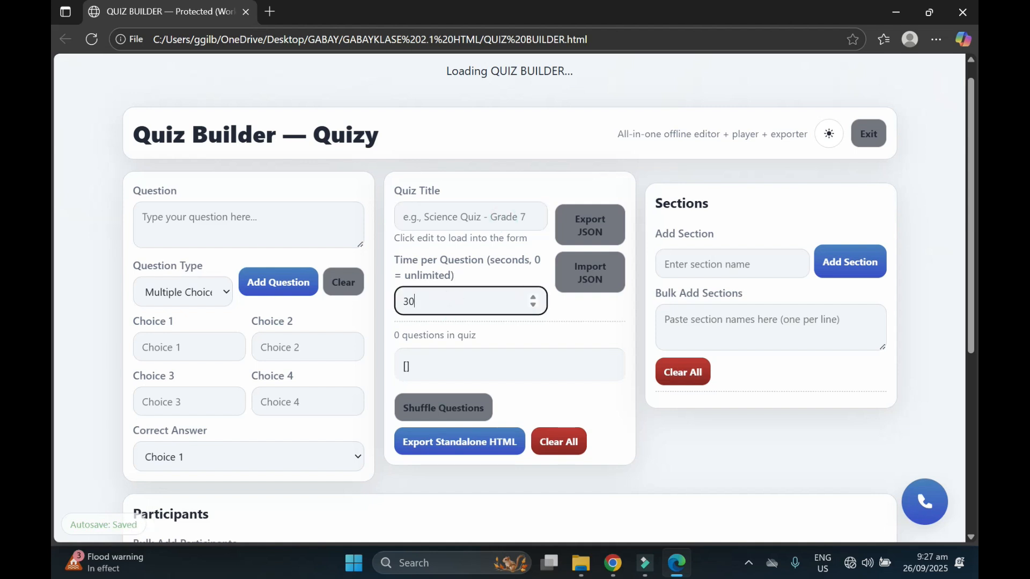
pyautogui.hotkey('ctrl', 'a')
pyautogui.write('0')
pyautogui.click(474, 301)
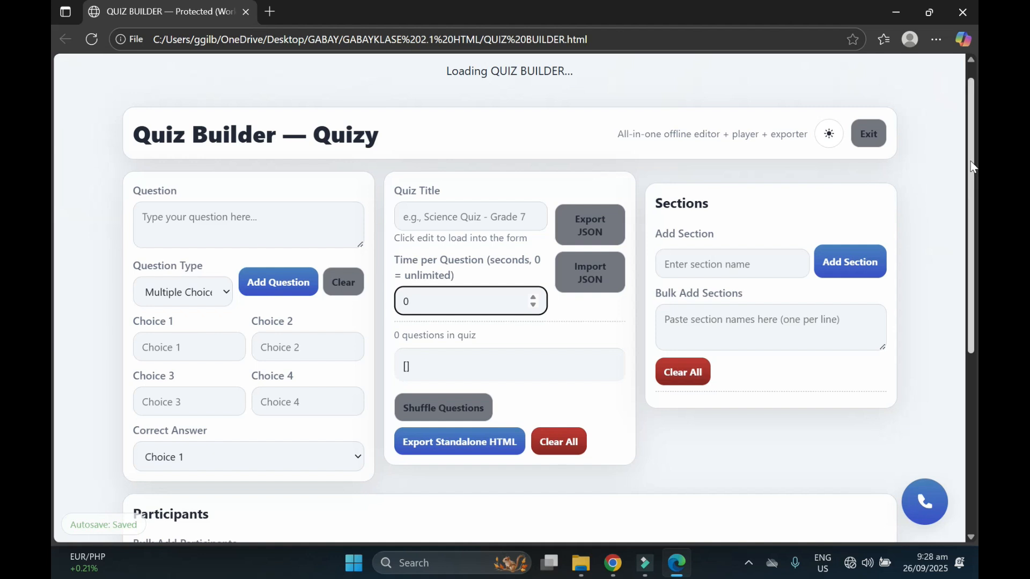
# Step: Examine the bulk name entry and the section selector for adding participants
pyautogui.scroll(-5, 509, 301)
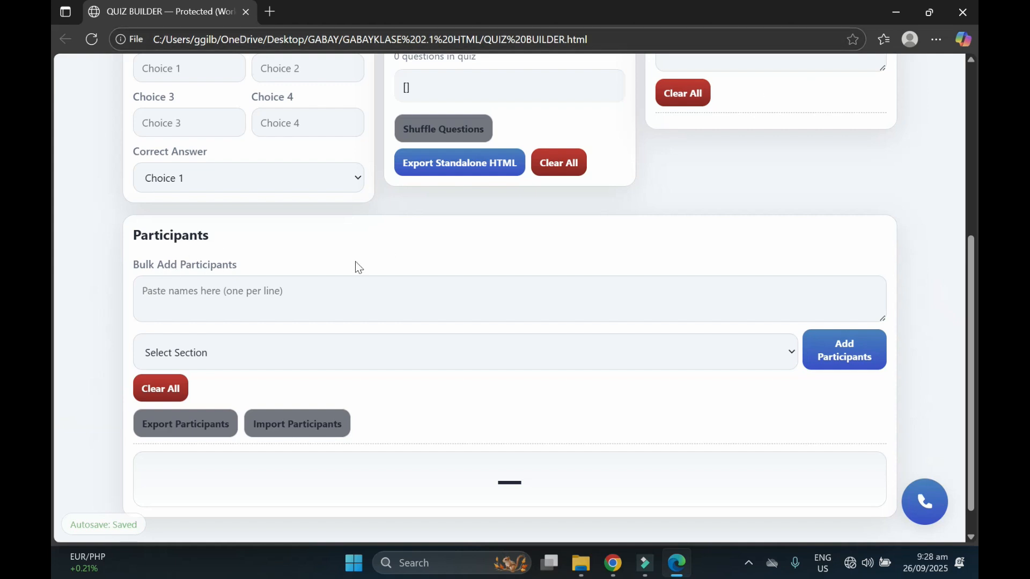
pyautogui.click(183, 290)
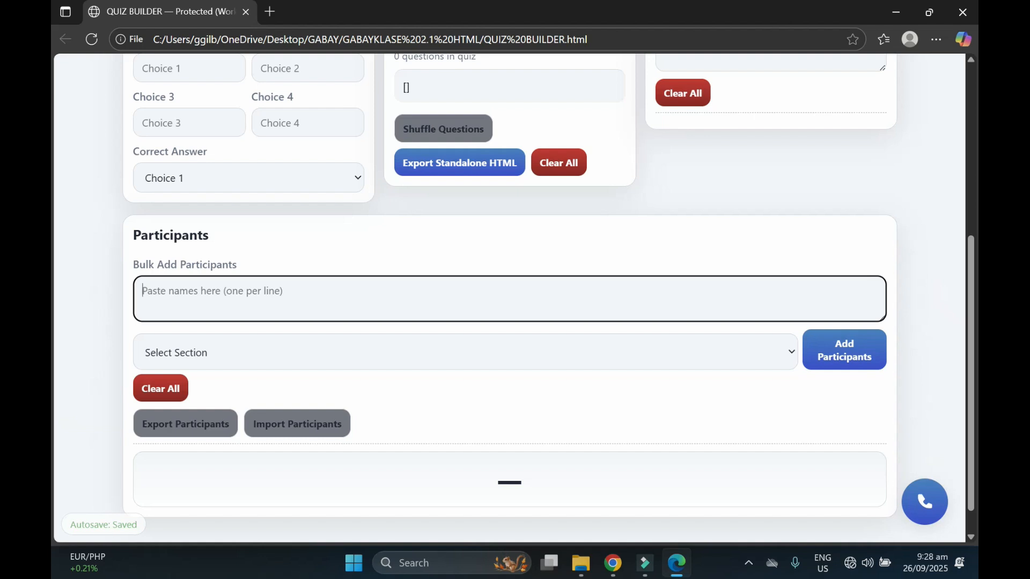
pyautogui.click(230, 351)
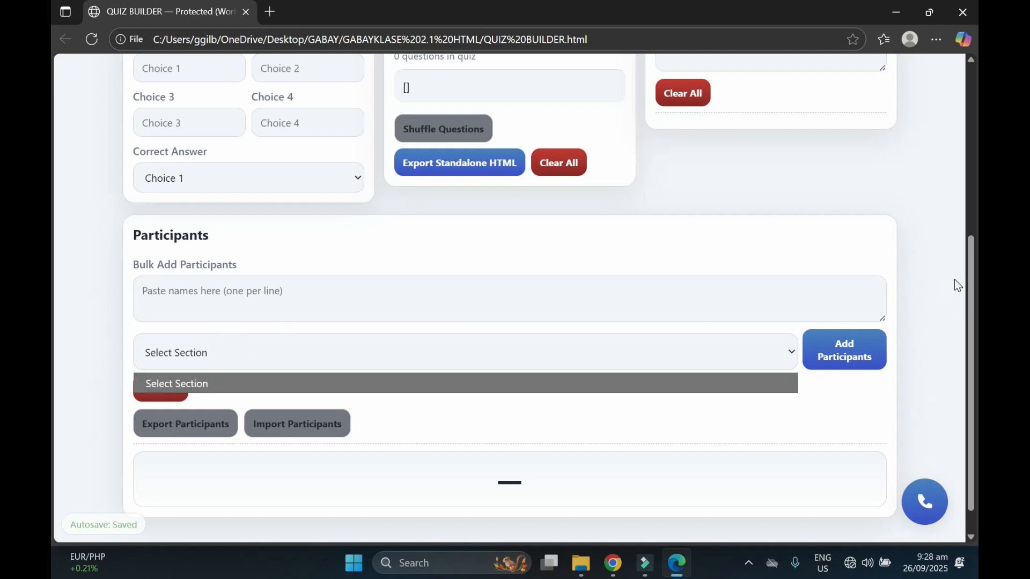
pyautogui.scroll(3, 965, 285)
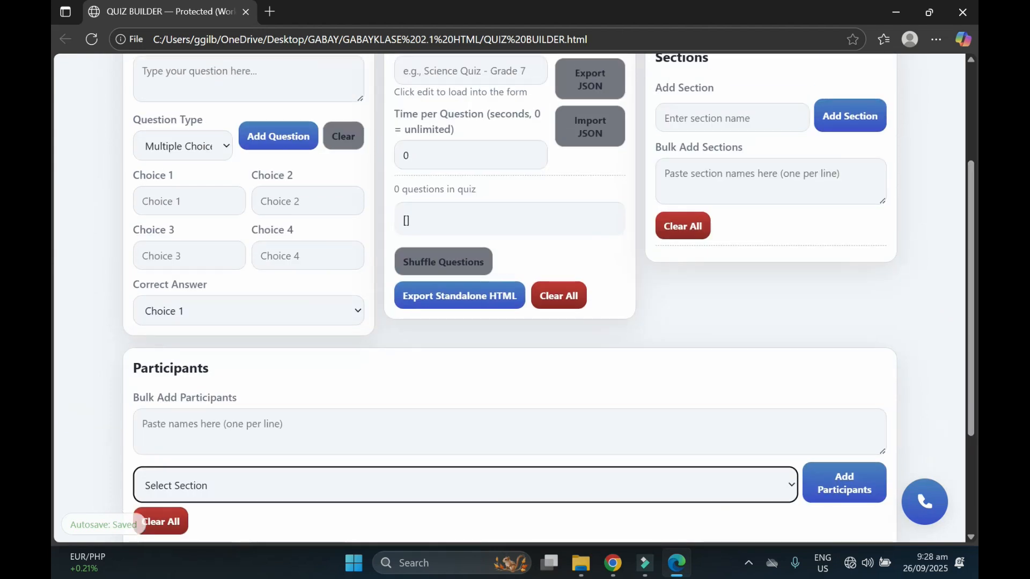
pyautogui.scroll(-3, 53, 301)
pyautogui.moveTo(52, 295); pyautogui.dragTo(52, 117)
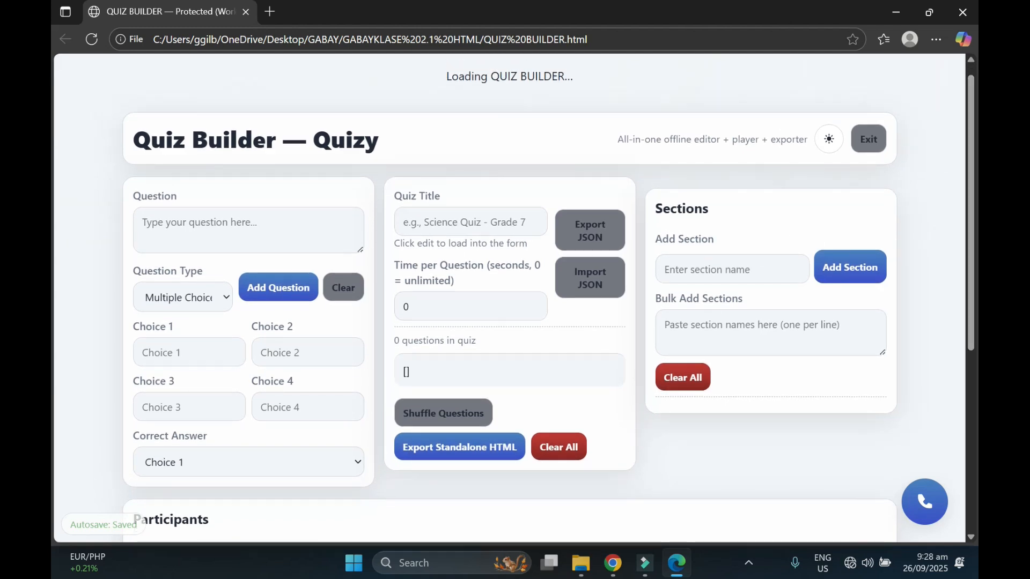
# Step: Enter 8 GUAVA as the first line of the bulk section list and enlarge its text box
pyautogui.click(771, 333)
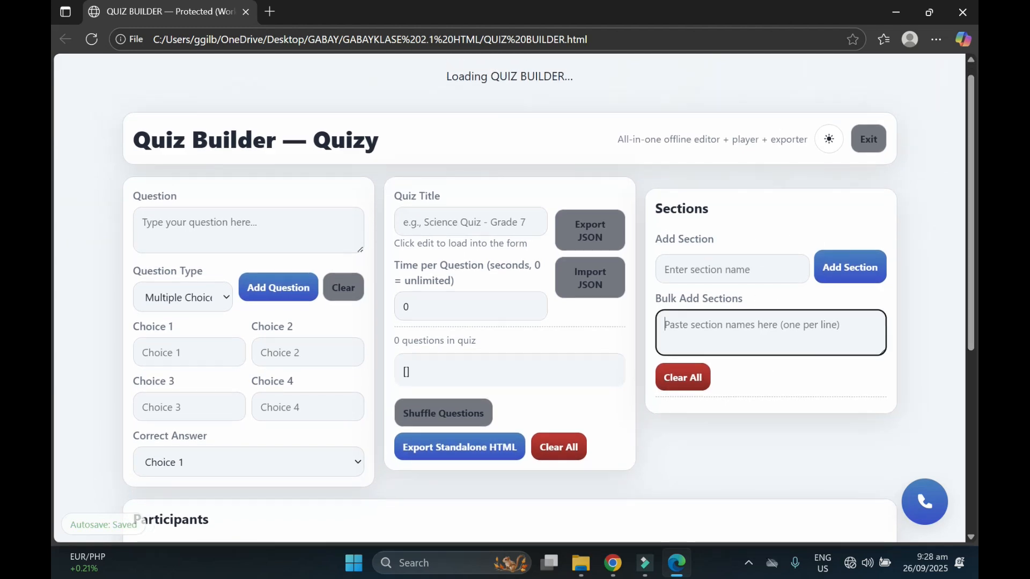
pyautogui.write('8')
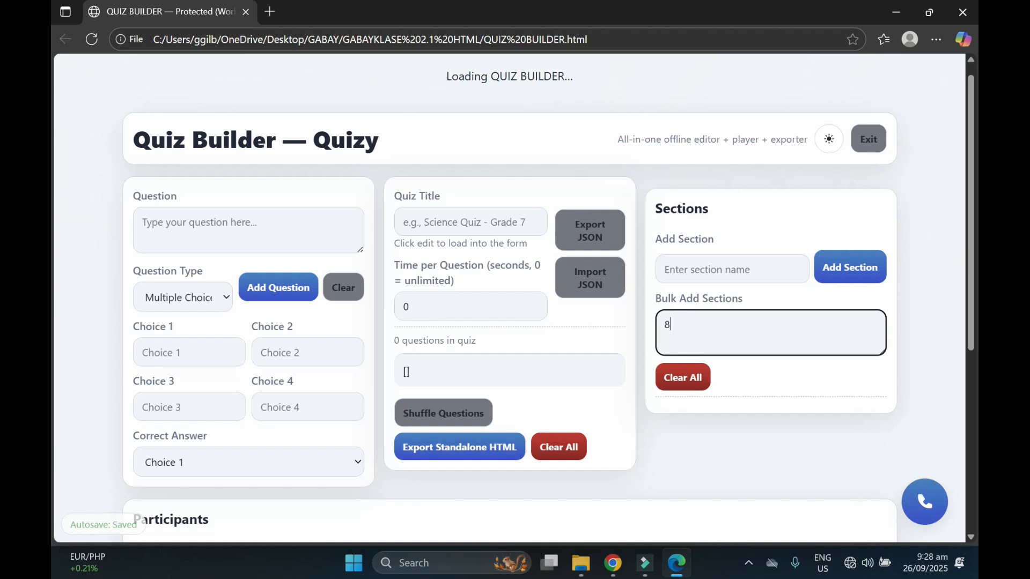
pyautogui.write(' gua')
pyautogui.press('BackSpace')
pyautogui.press('BackSpace')
pyautogui.press('BackSpace')
pyautogui.write('GUAVA')
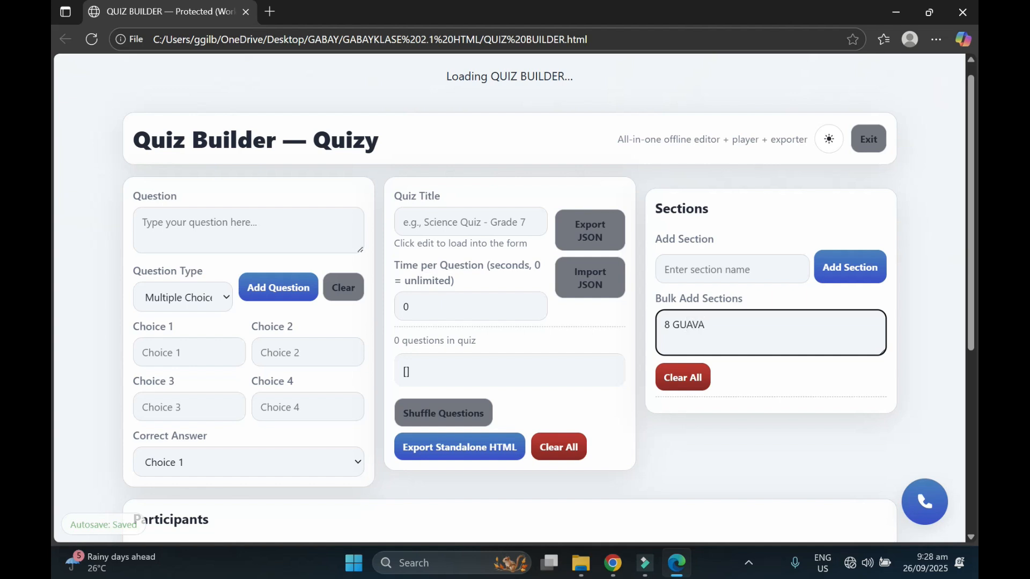
pyautogui.press('Return')
pyautogui.moveTo(884, 354); pyautogui.dragTo(894, 391)
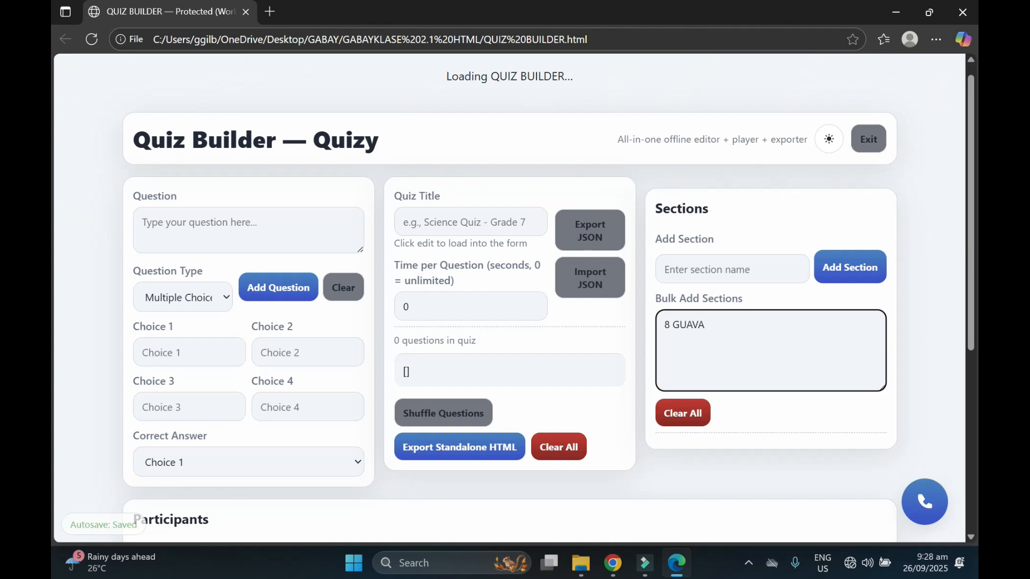
# Step: Add 8 MANGOSTEEN, 8 GRAPEFRUIT and 8 ATIS to the bulk section list, one per line
pyautogui.write('8 MANGOSTEEN')
pyautogui.press('Return')
pyautogui.write('8 GRAPE')
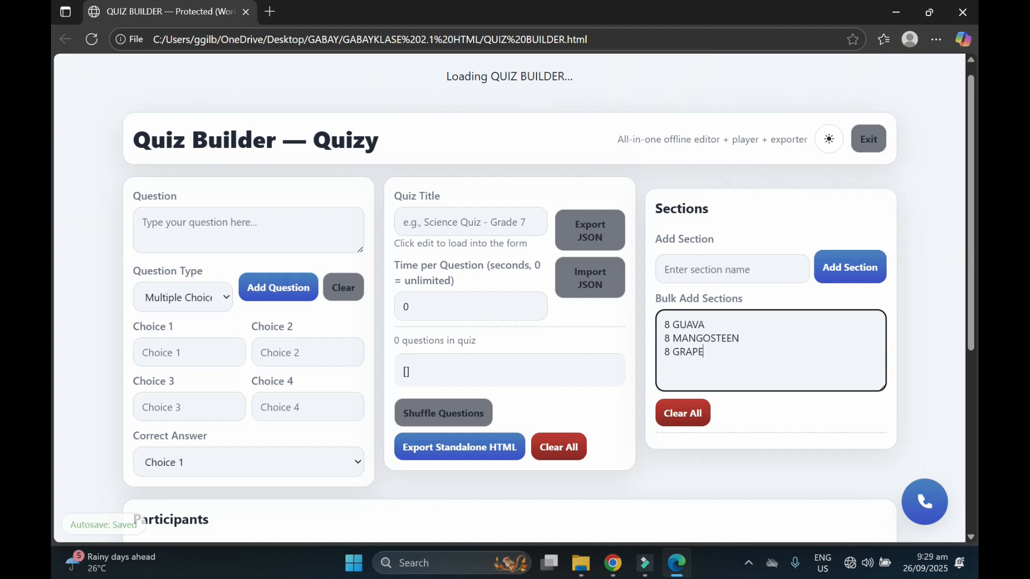
pyautogui.write('FRUIT')
pyautogui.write(' 8 ATIS')
pyautogui.press('Return')
# Step: Complete the bulk section list with 8 DRAGONFRUIT and 8 LANZONES on separate lines, and add all the listed sections to the quiz
pyautogui.write('8')
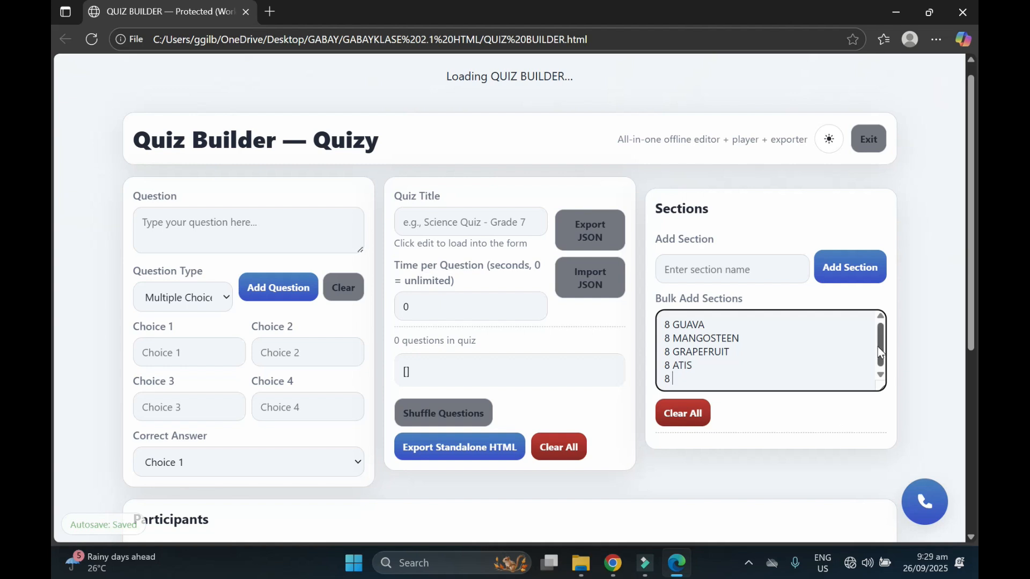
pyautogui.moveTo(881, 390); pyautogui.dragTo(883, 414)
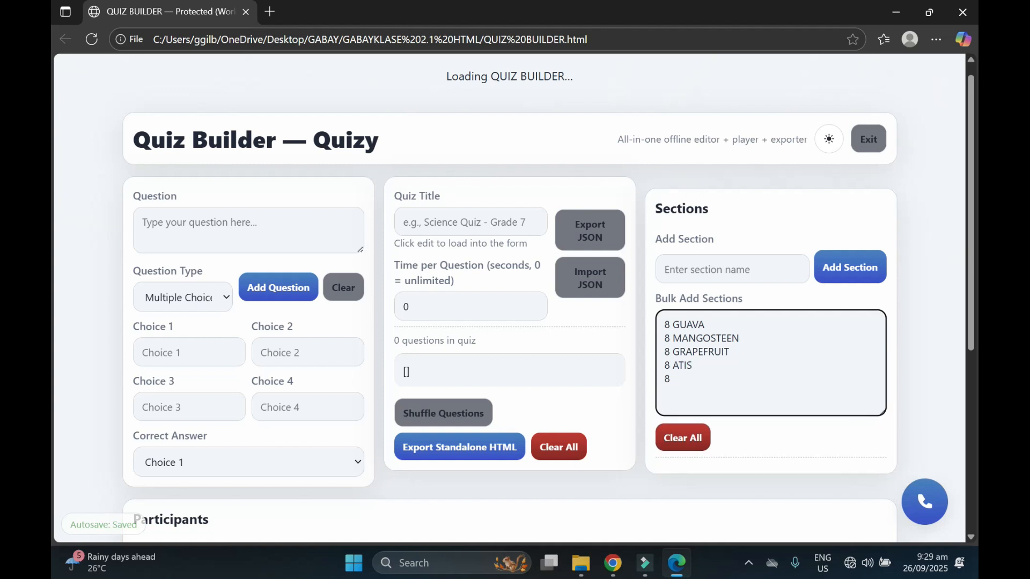
pyautogui.write('DRAGONFRUIT')
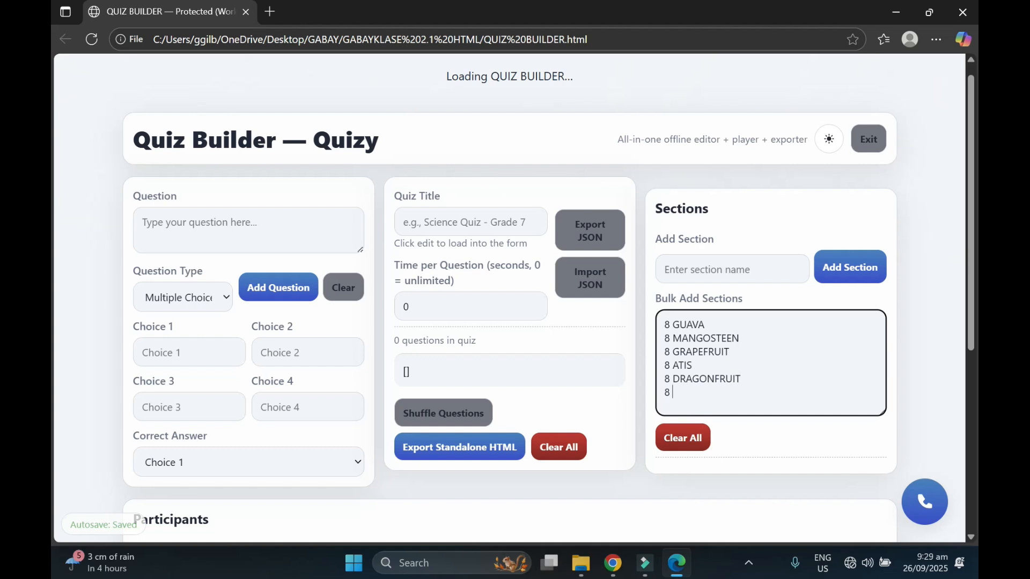
pyautogui.write('LANZONES')
pyautogui.click(844, 278)
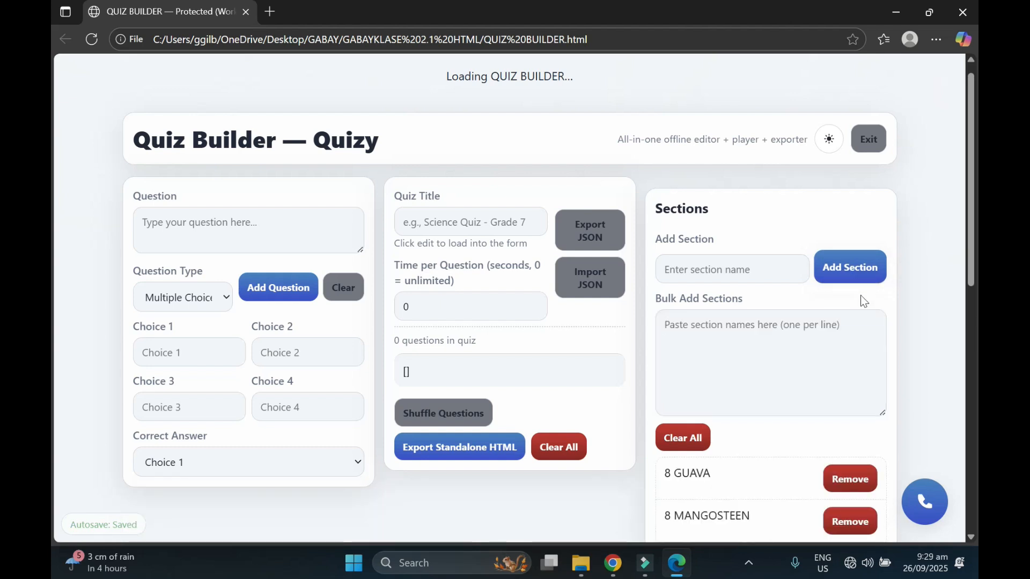
pyautogui.click(731, 269)
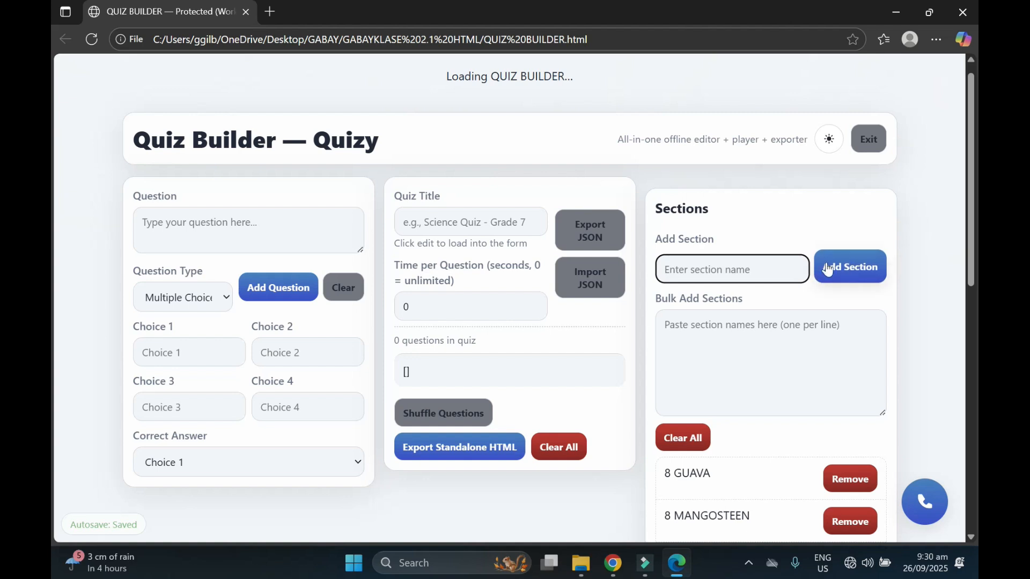
# Step: Review the section entry fields and the full list of added sections down to the Participants area
pyautogui.click(770, 354)
pyautogui.scroll(-3, 973, 277)
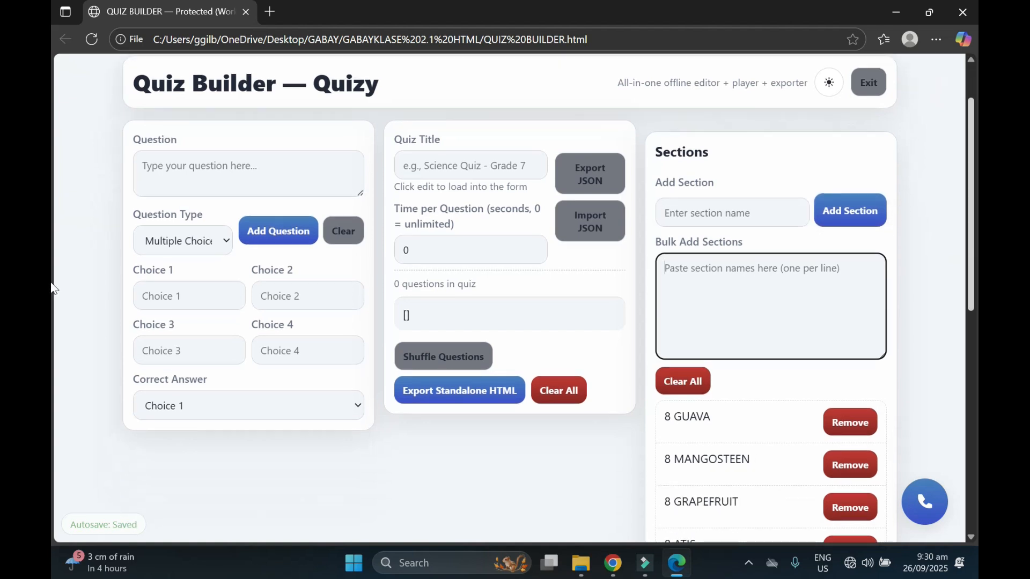
pyautogui.scroll(2, 975, 283)
pyautogui.click(850, 231)
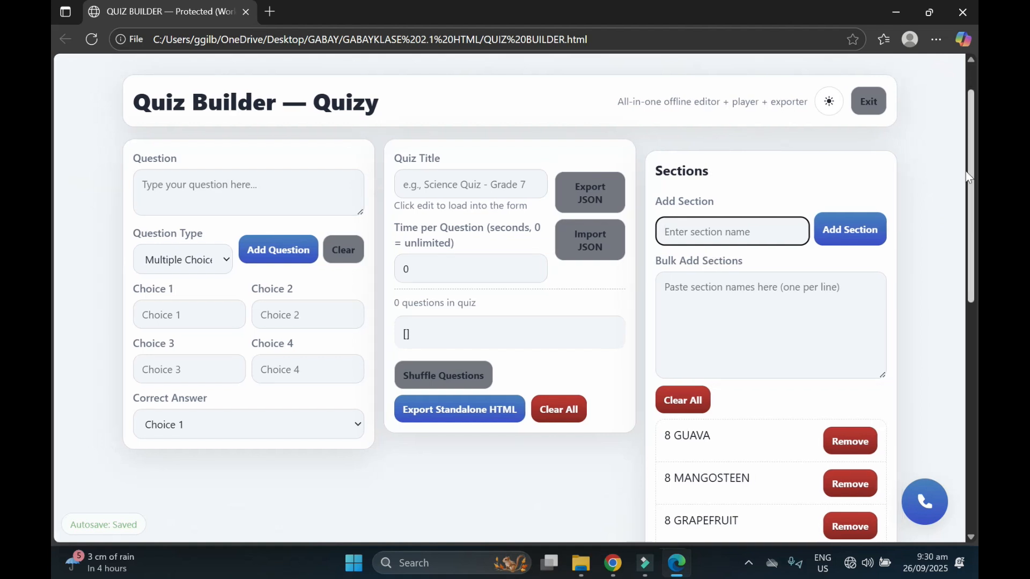
pyautogui.scroll(-5, 970, 146)
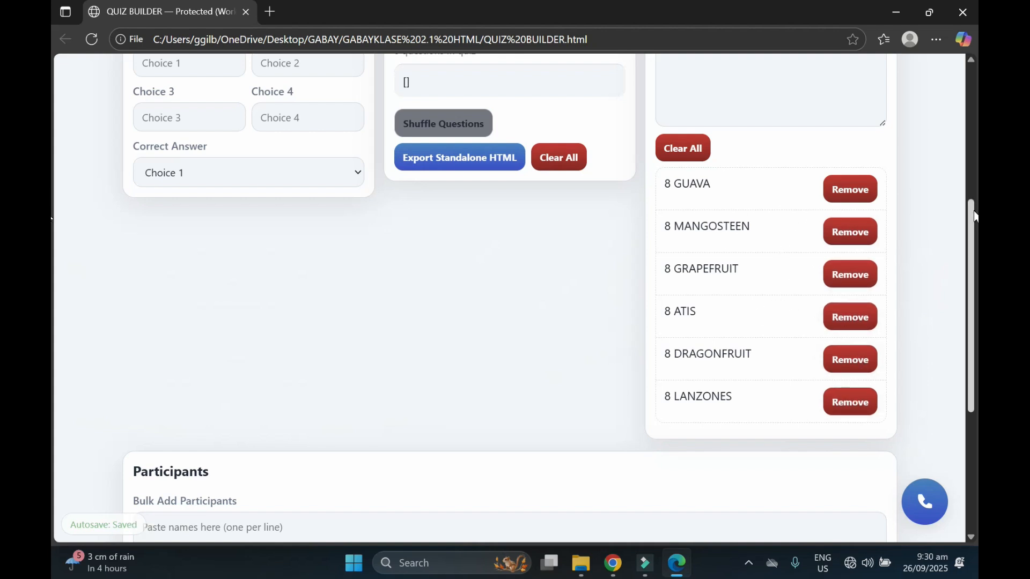
pyautogui.scroll(-5, 52, 225)
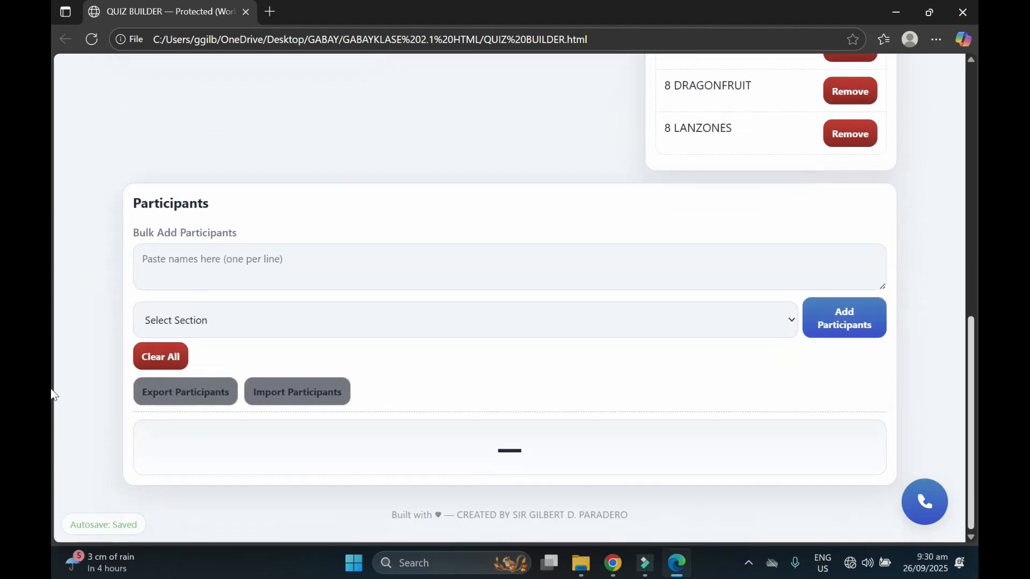
# Step: Choose 8 GUAVA as the section for the bulk participants entry
pyautogui.click(182, 259)
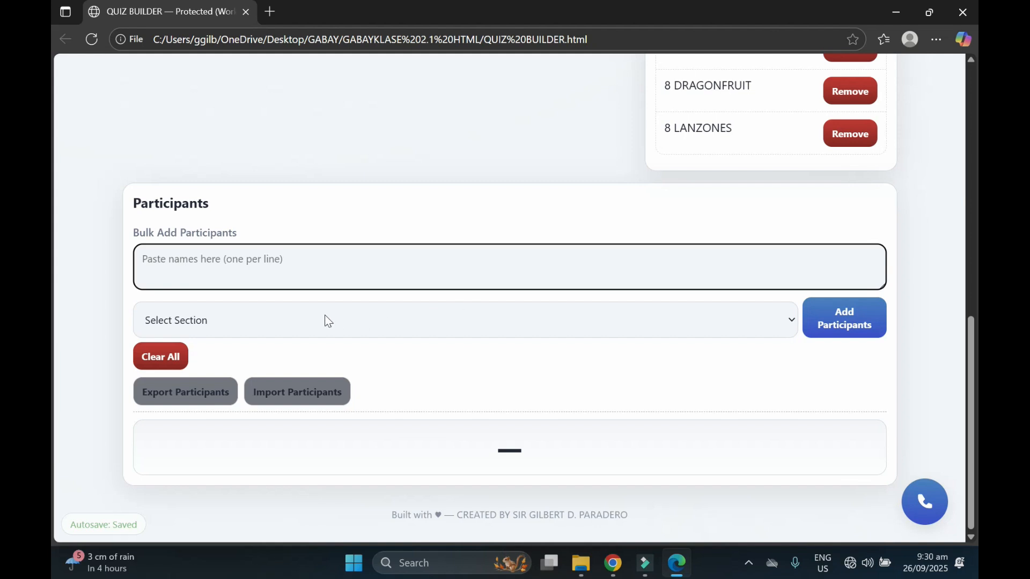
pyautogui.click(259, 325)
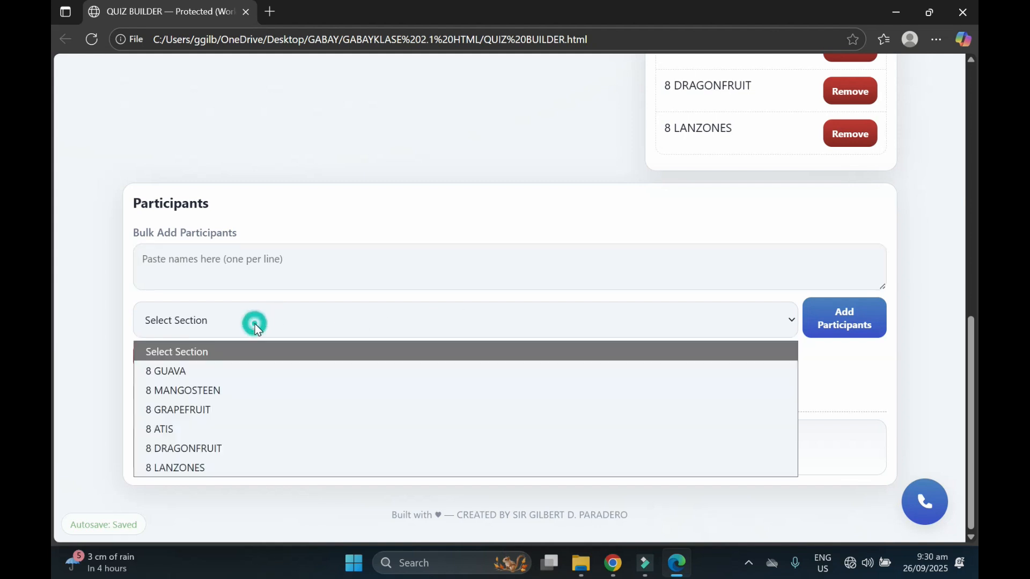
pyautogui.click(173, 373)
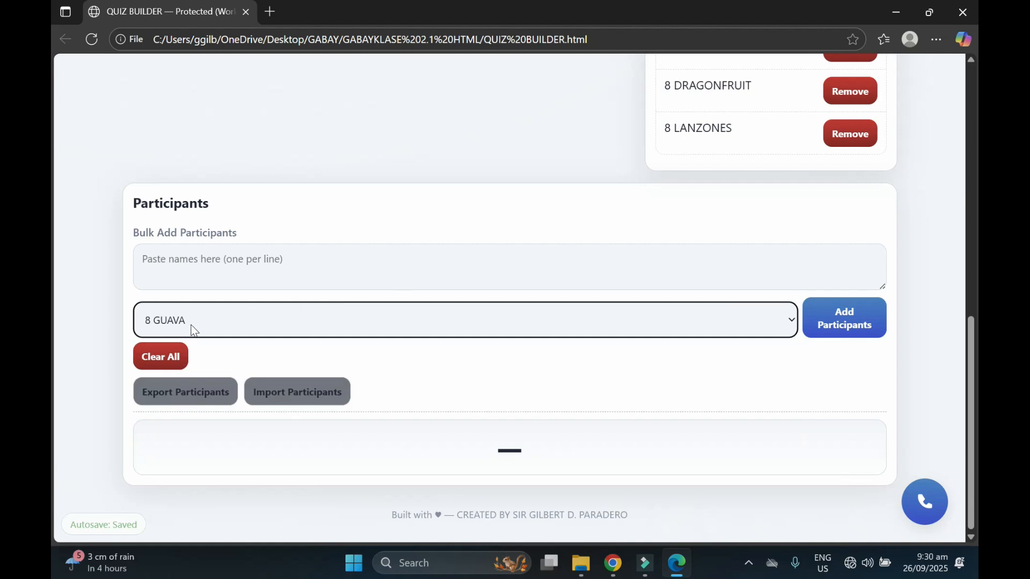
# Step: Open the EsP8 GUAVA class record workbook from the Desktop folder
pyautogui.click(580, 563)
pyautogui.click(511, 487)
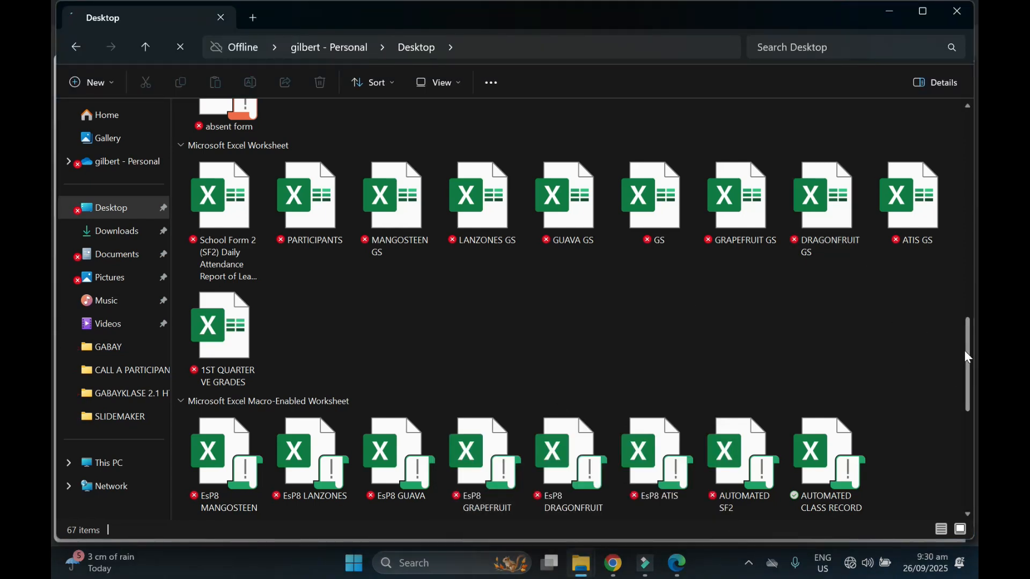
pyautogui.scroll(1, 966, 355)
pyautogui.scroll(-2, 968, 359)
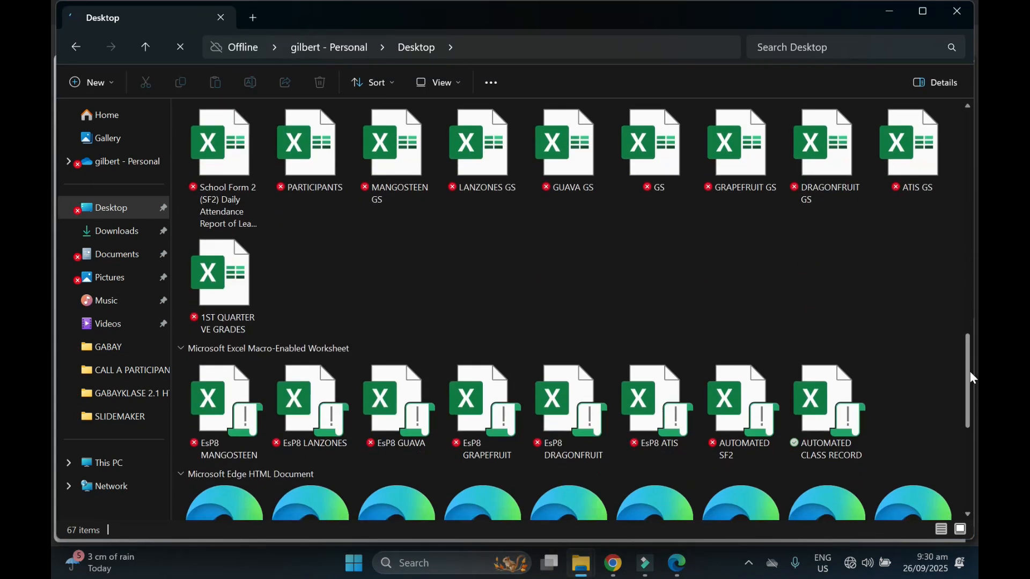
pyautogui.doubleClick(391, 409)
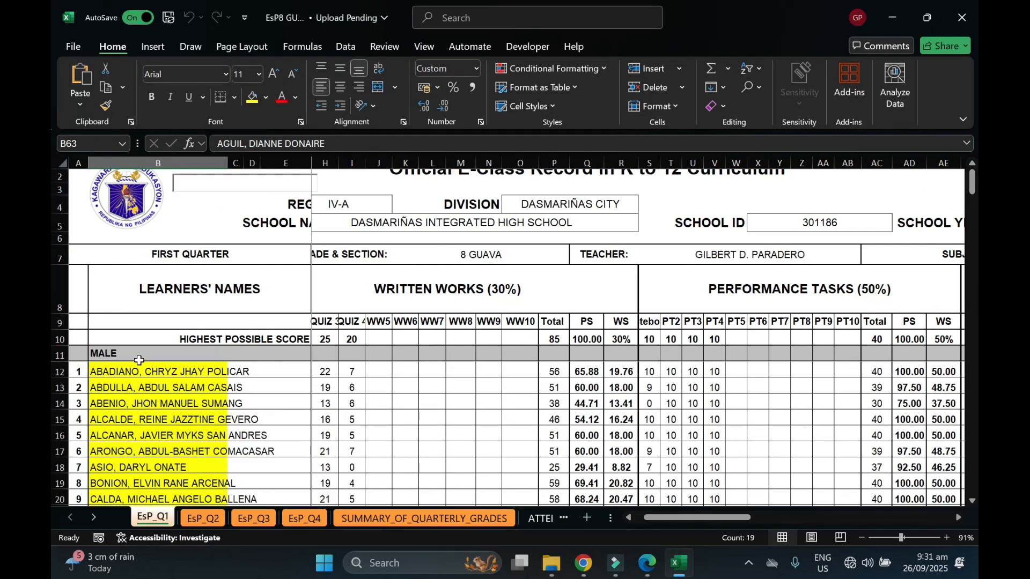
# Step: Copy all the male learners' names from the EsP_Q1 sheet and paste them into the Quiz Builder's Bulk Add Participants box
pyautogui.moveTo(117, 371); pyautogui.dragTo(185, 435)
pyautogui.hotkey('ctrl', 'c')
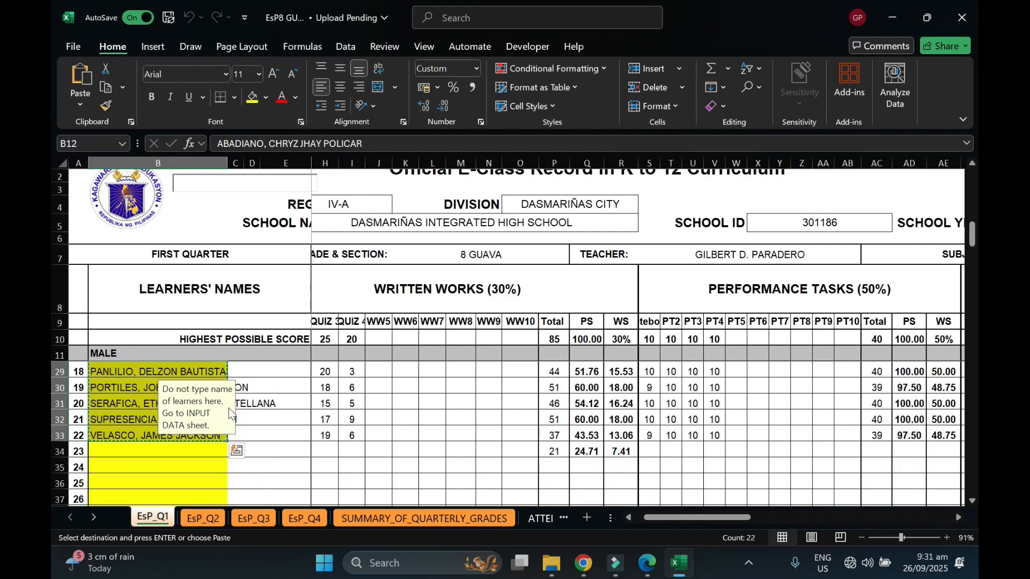
pyautogui.click(890, 11)
pyautogui.click(678, 563)
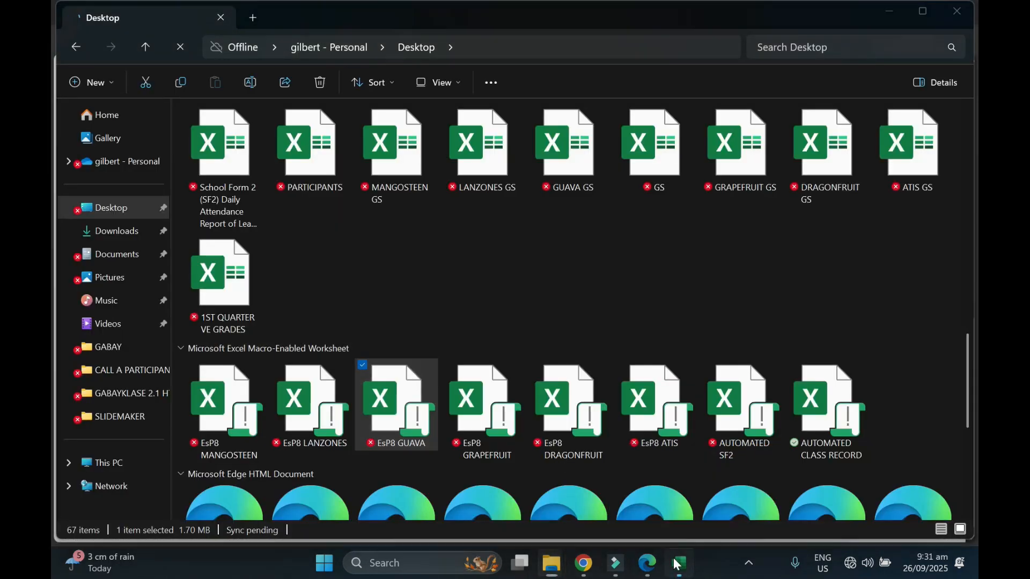
pyautogui.moveTo(617, 566)
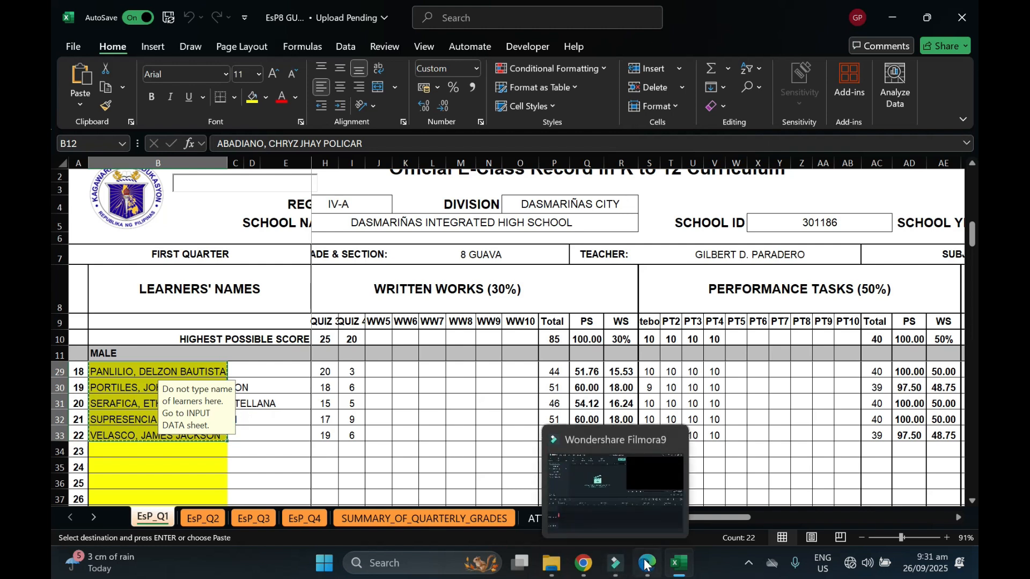
pyautogui.click(552, 453)
pyautogui.click(178, 269)
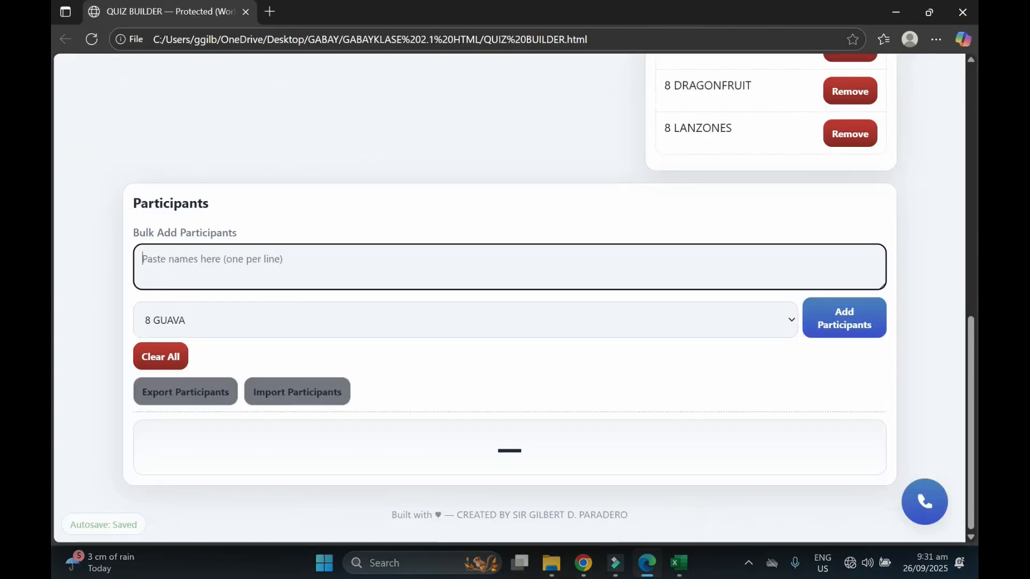
pyautogui.hotkey('ctrl', 'v')
# Step: Enlarge the Bulk Add Participants box and review the pasted names through to the end of the list
pyautogui.click(679, 563)
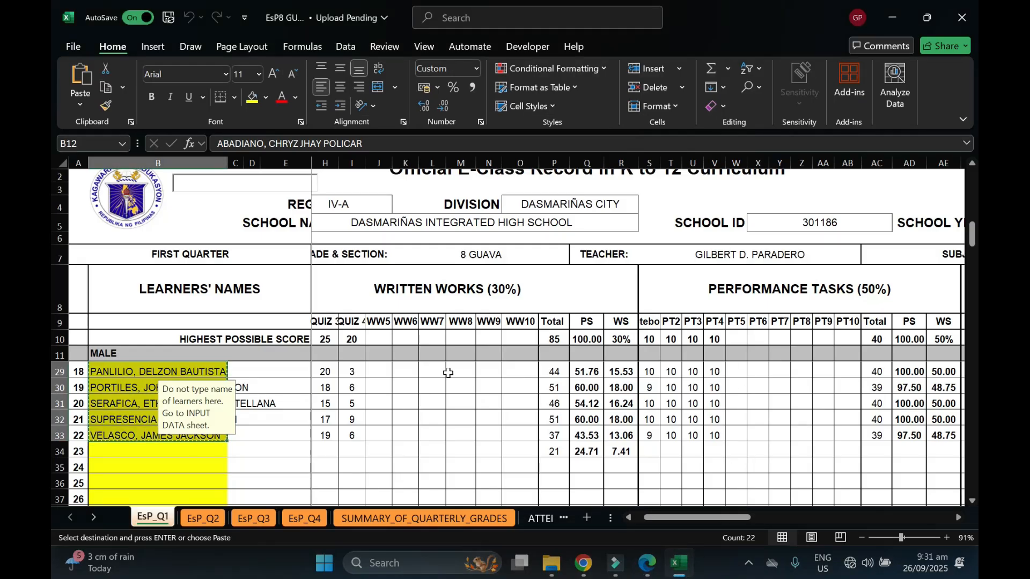
pyautogui.click(899, 29)
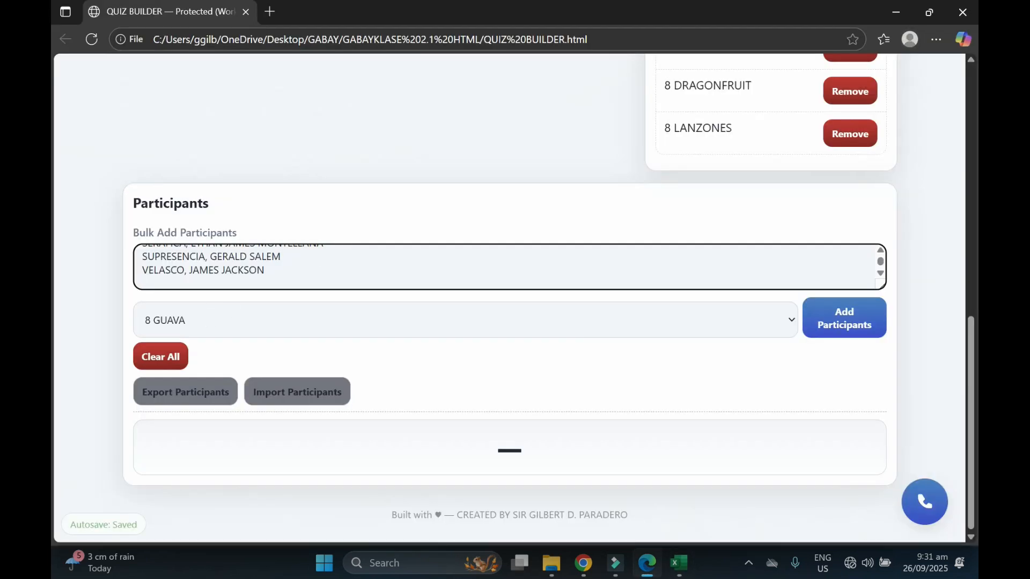
pyautogui.moveTo(882, 288); pyautogui.dragTo(876, 436)
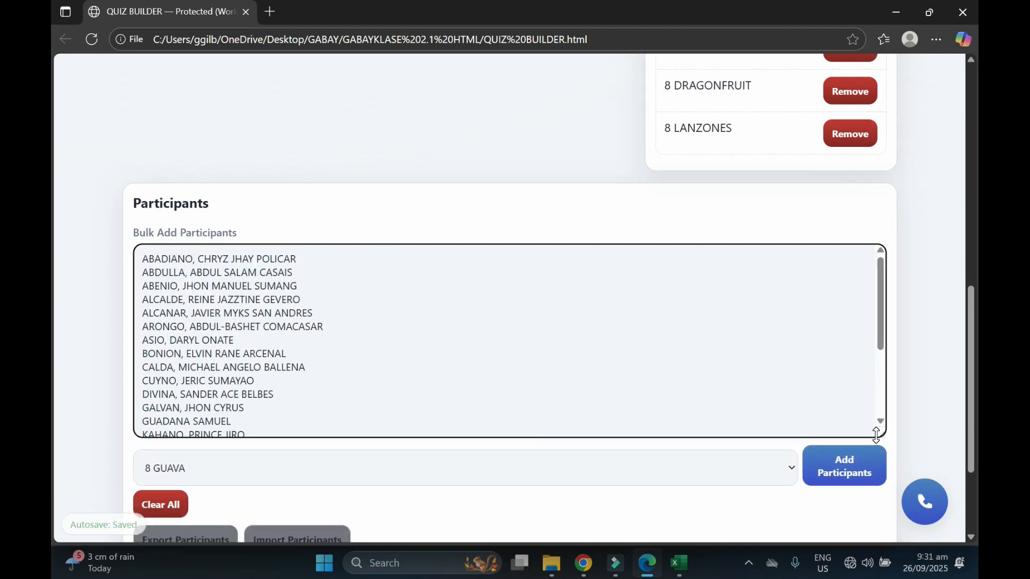
pyautogui.moveTo(881, 296); pyautogui.dragTo(905, 422)
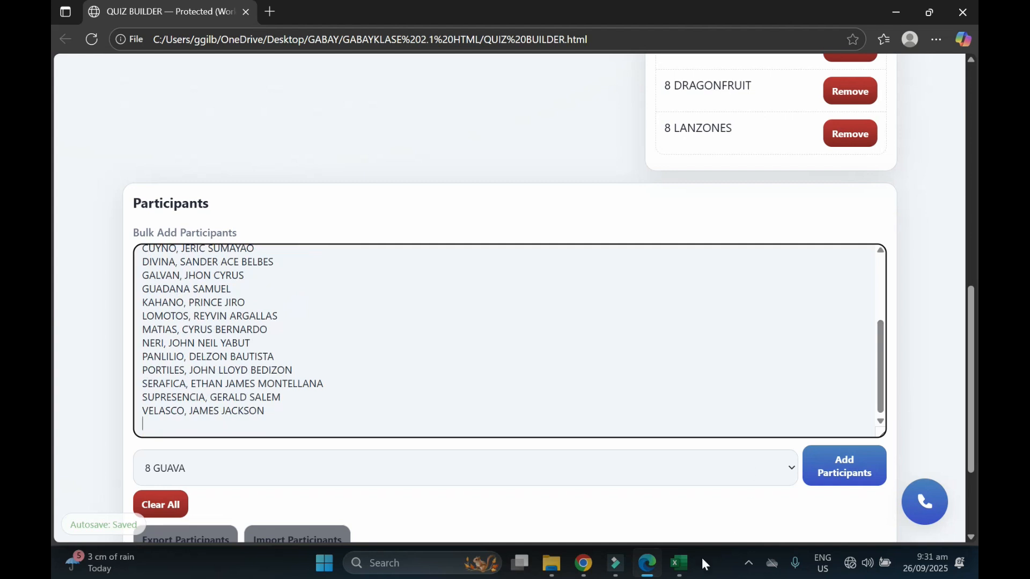
# Step: Copy all the female learners' names from the EsP8 GUAVA workbook and append them to the bulk participants list in the Quiz Builder
pyautogui.click(678, 563)
pyautogui.moveTo(974, 241); pyautogui.dragTo(974, 337)
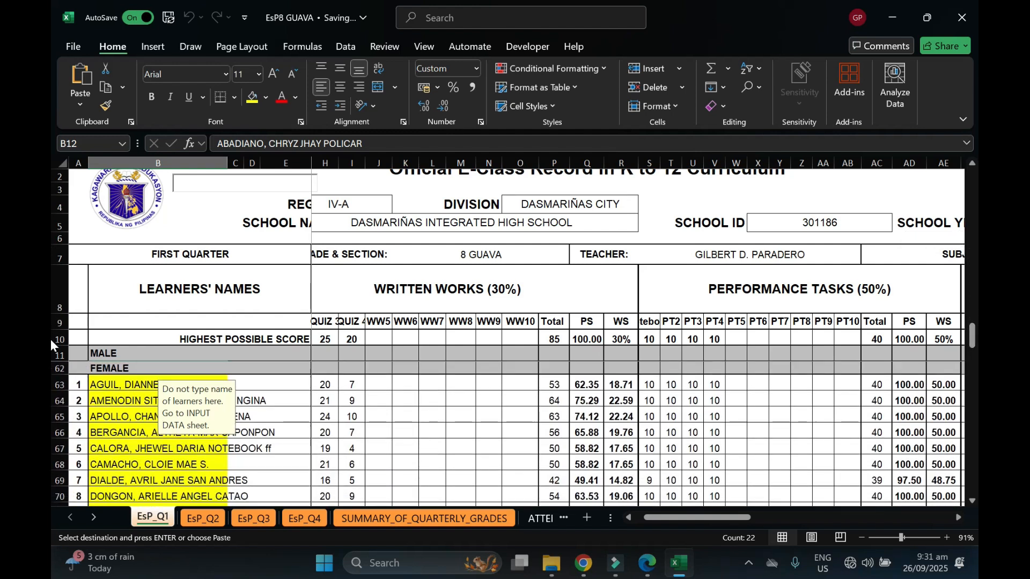
pyautogui.moveTo(104, 382); pyautogui.dragTo(150, 419)
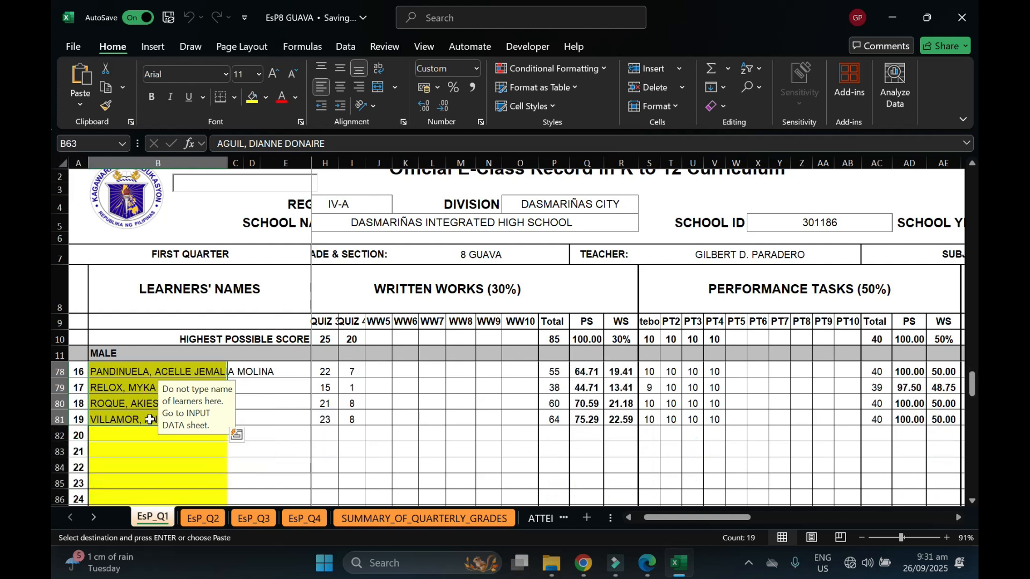
pyautogui.click(890, 16)
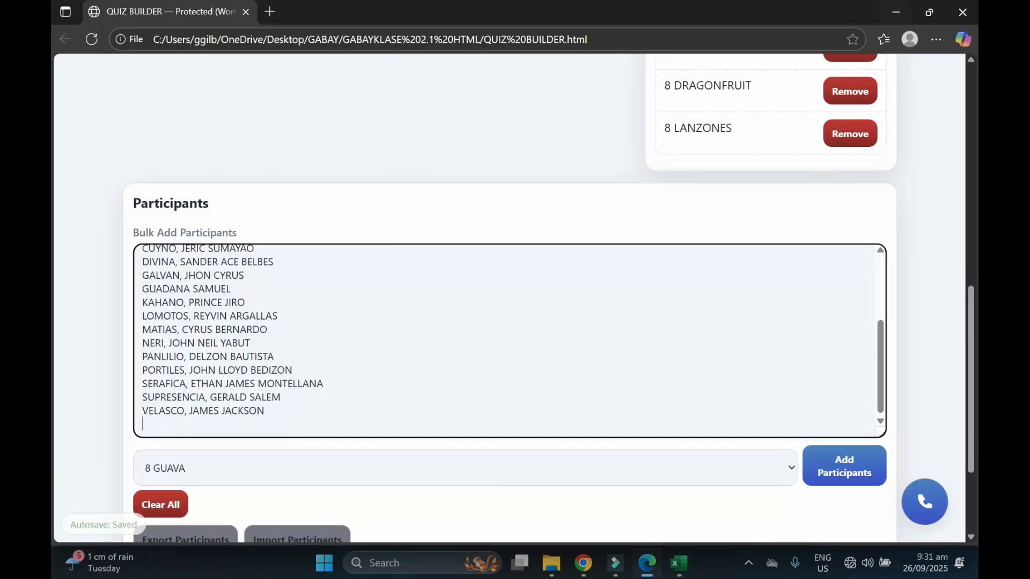
pyautogui.hotkey('ctrl', 'v')
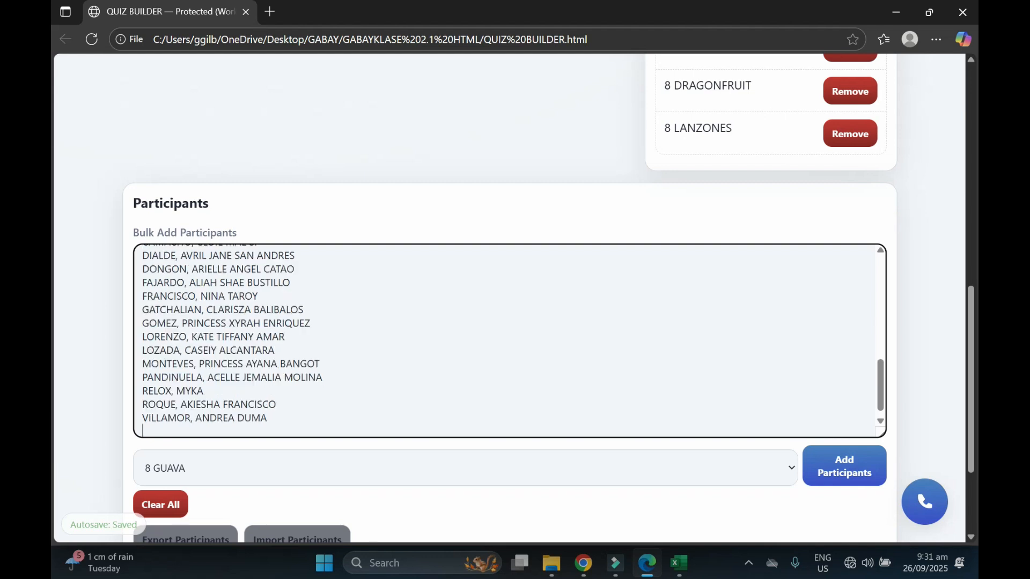
# Step: Remove the empty last line from the bulk names list and add all the listed learners as participants of 8 GUAVA
pyautogui.press('BackSpace')
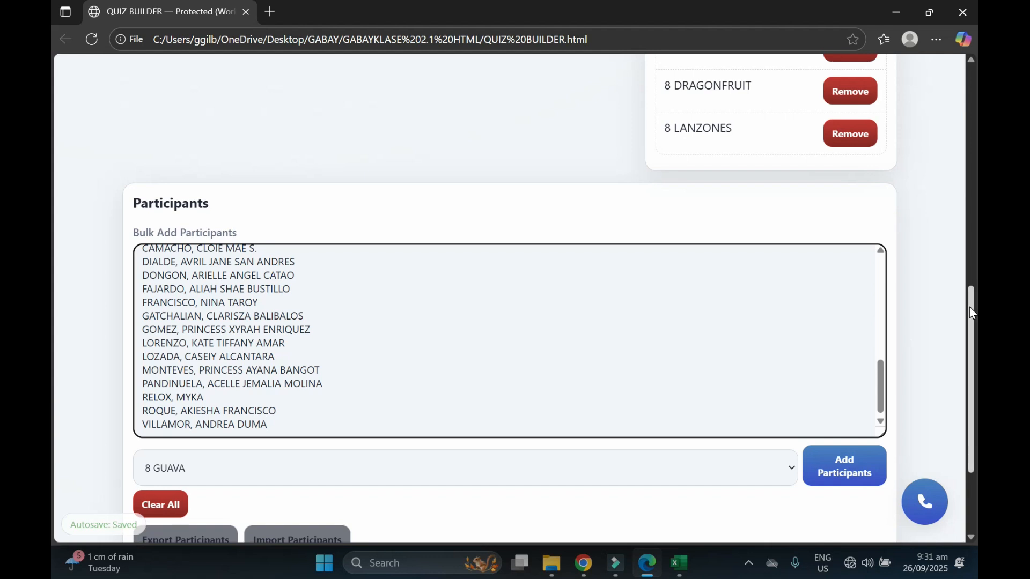
pyautogui.scroll(-2, 969, 307)
pyautogui.click(828, 343)
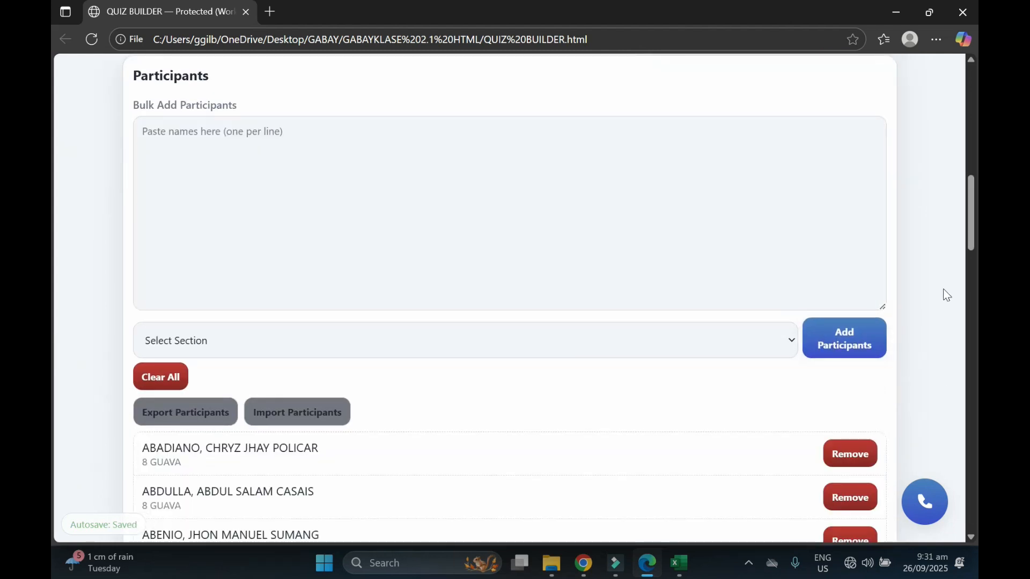
# Step: Choose 8 MANGOSTEEN as the section for the next batch of participants
pyautogui.moveTo(975, 225)
pyautogui.mouseDown()
pyautogui.moveTo(52, 293)
pyautogui.moveTo(52, 510)
pyautogui.moveTo(51, 214)
pyautogui.moveTo(956, 228)
pyautogui.mouseUp()
pyautogui.click(380, 430)
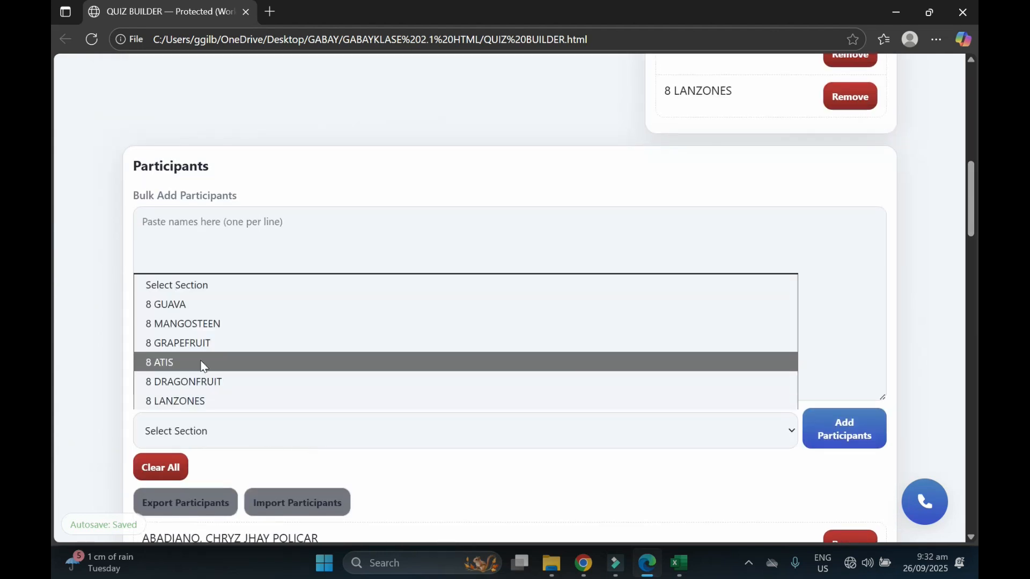
pyautogui.click(200, 324)
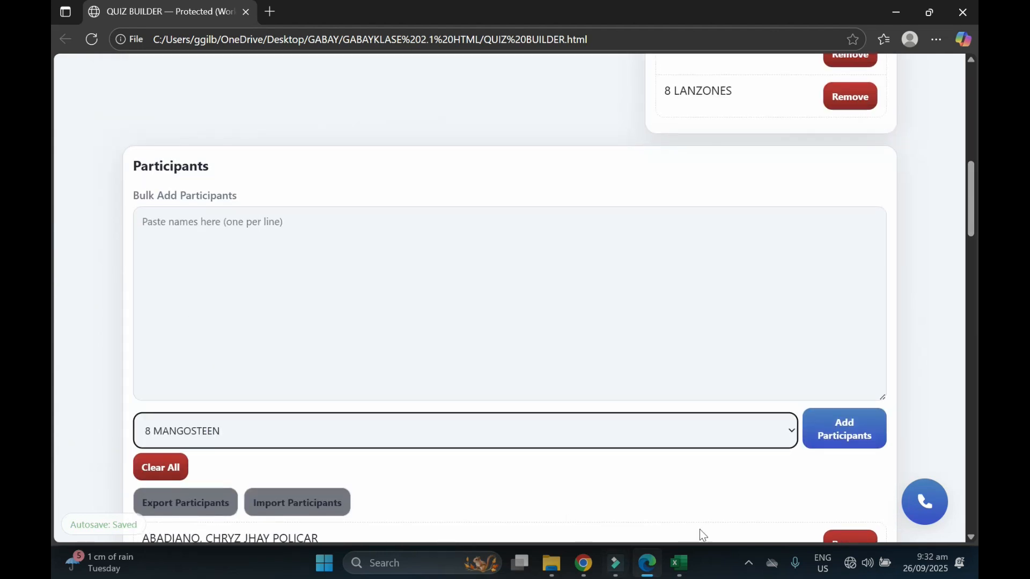
# Step: Close the EsP8 GUAVA workbook and open the EsP8 MANGOSTEEN class record from the Desktop folder
pyautogui.click(684, 549)
pyautogui.click(962, 17)
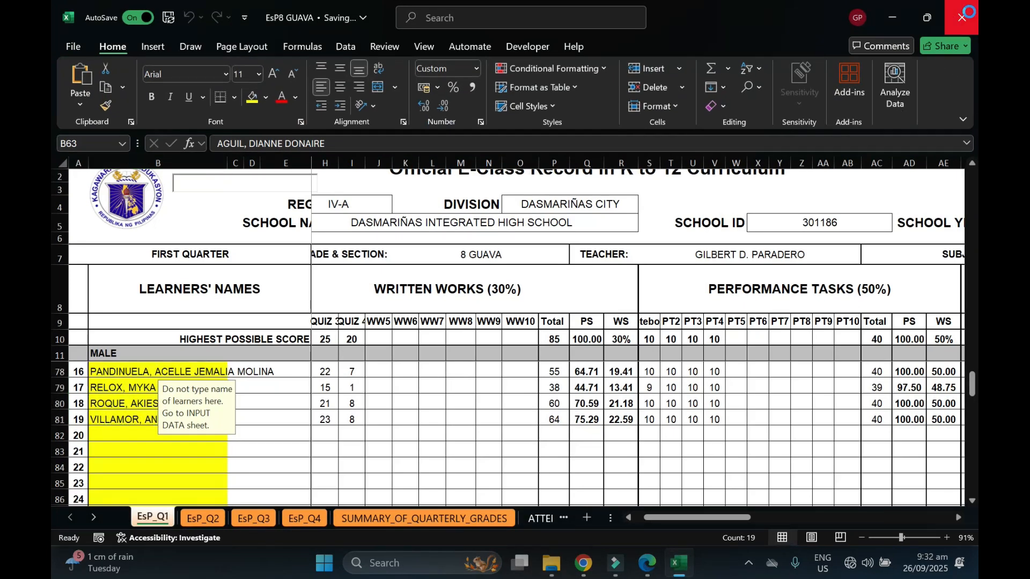
pyautogui.moveTo(556, 569)
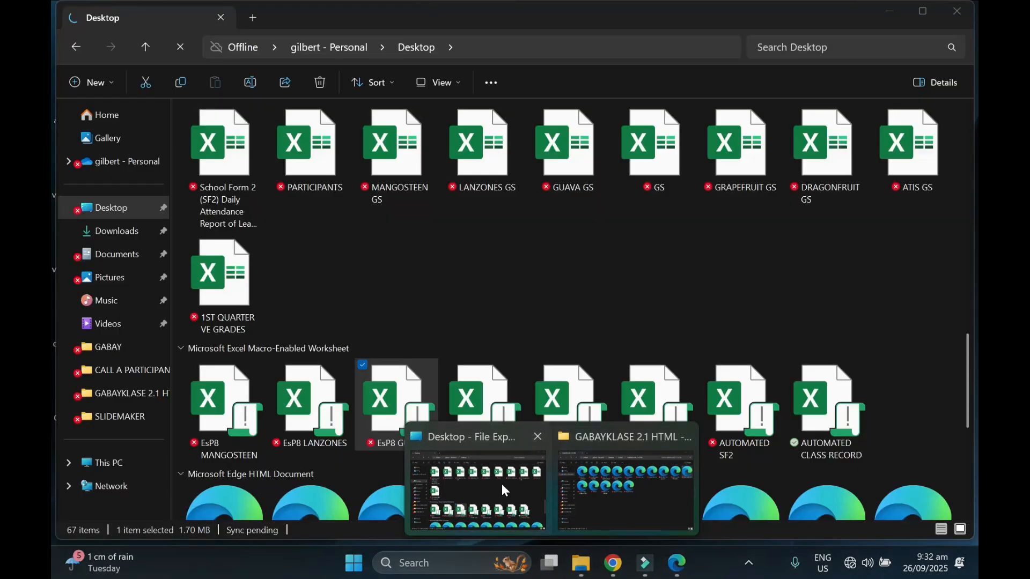
pyautogui.click(505, 491)
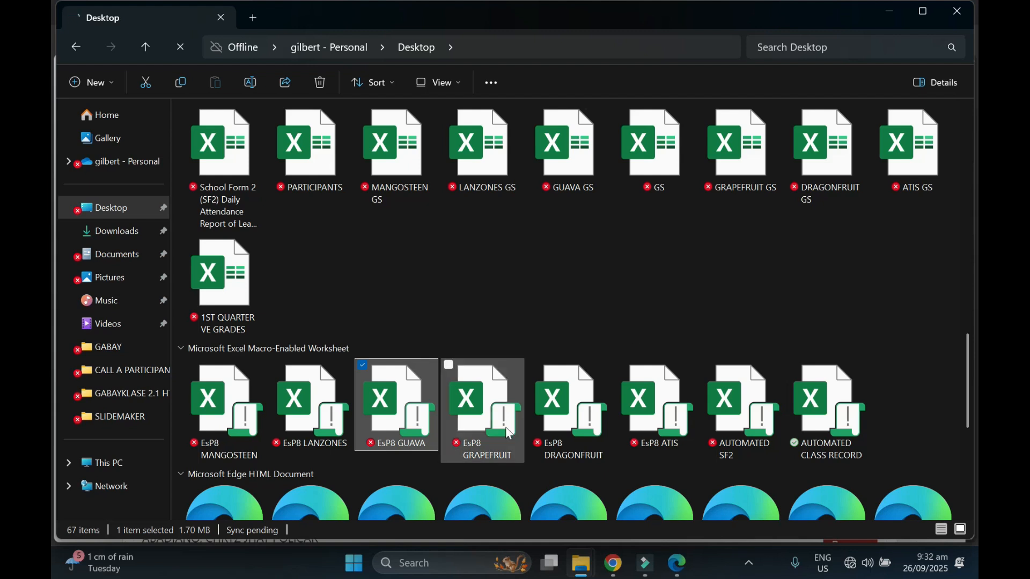
pyautogui.click(241, 389)
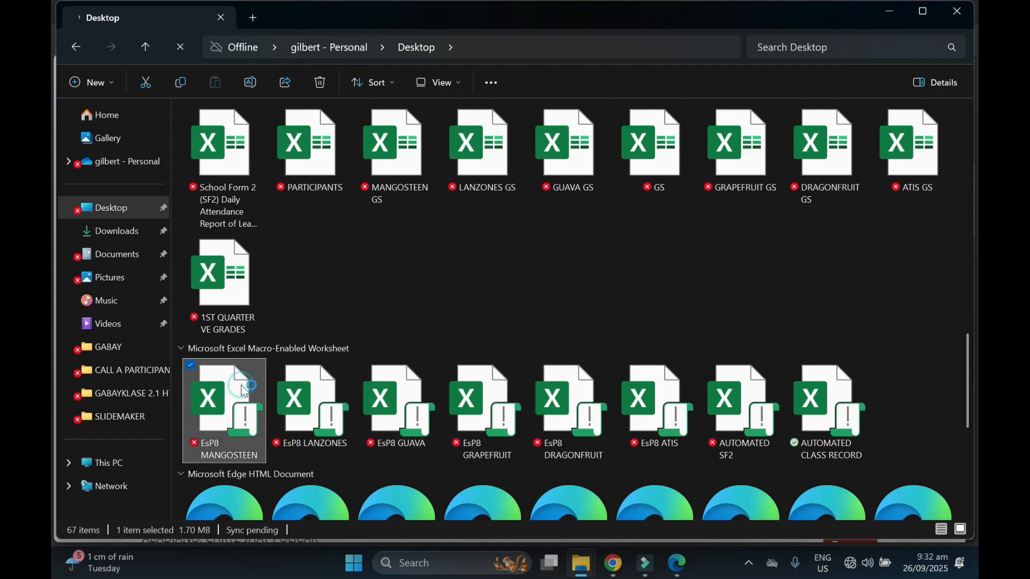
pyautogui.doubleClick(244, 392)
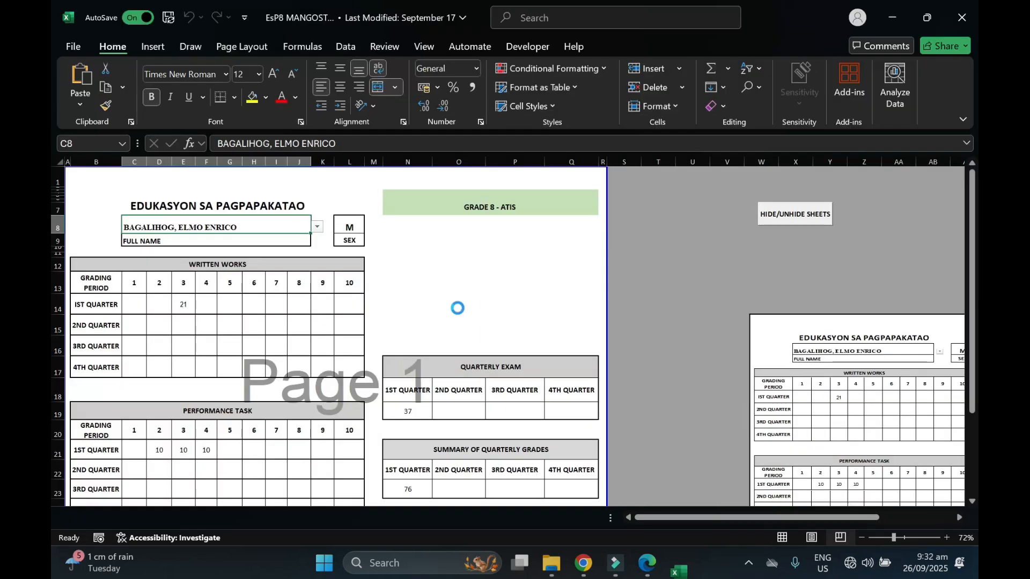
# Step: Go to the EsP_Q1 sheet of the EsP8 MANGOSTEEN class record and clear the search text that filters the learners
pyautogui.click(121, 516)
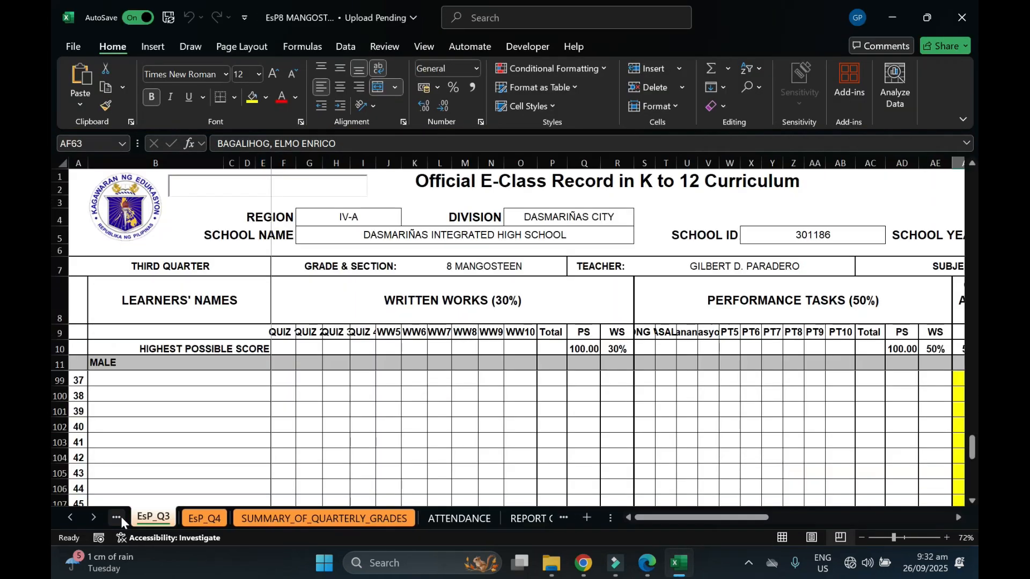
pyautogui.click(118, 517)
pyautogui.rightClick(118, 516)
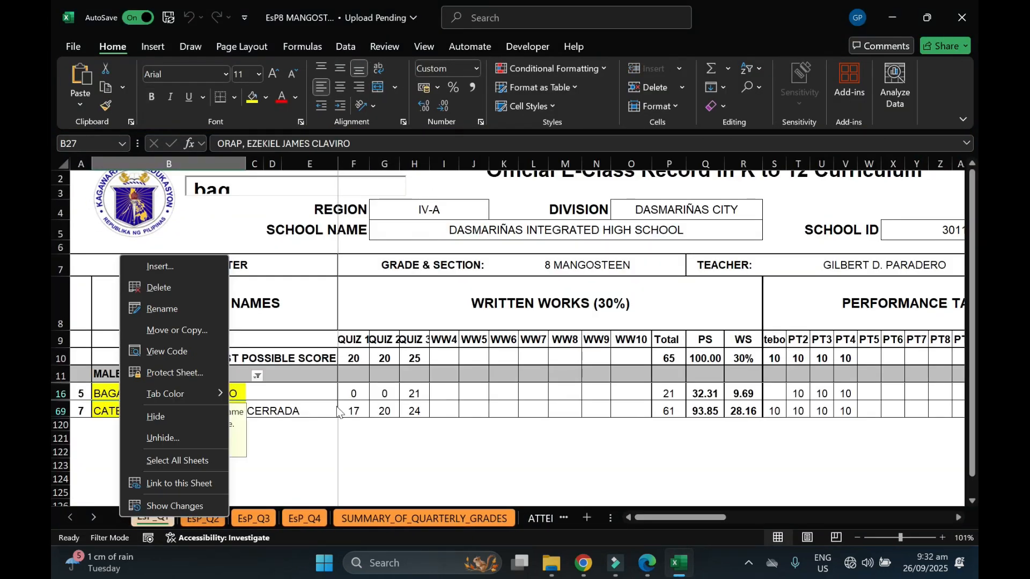
pyautogui.click(331, 439)
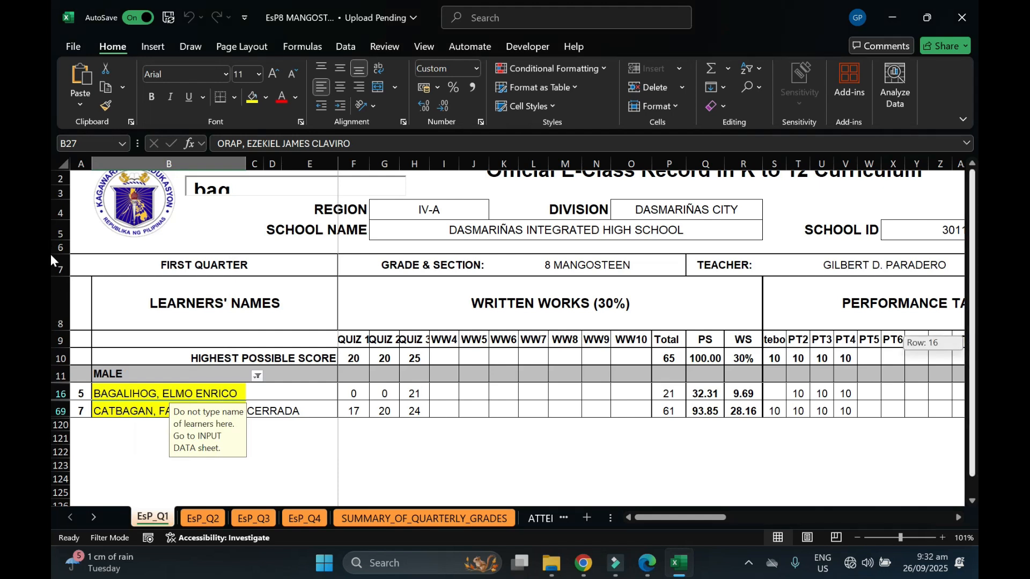
pyautogui.moveTo(243, 186); pyautogui.dragTo(166, 193)
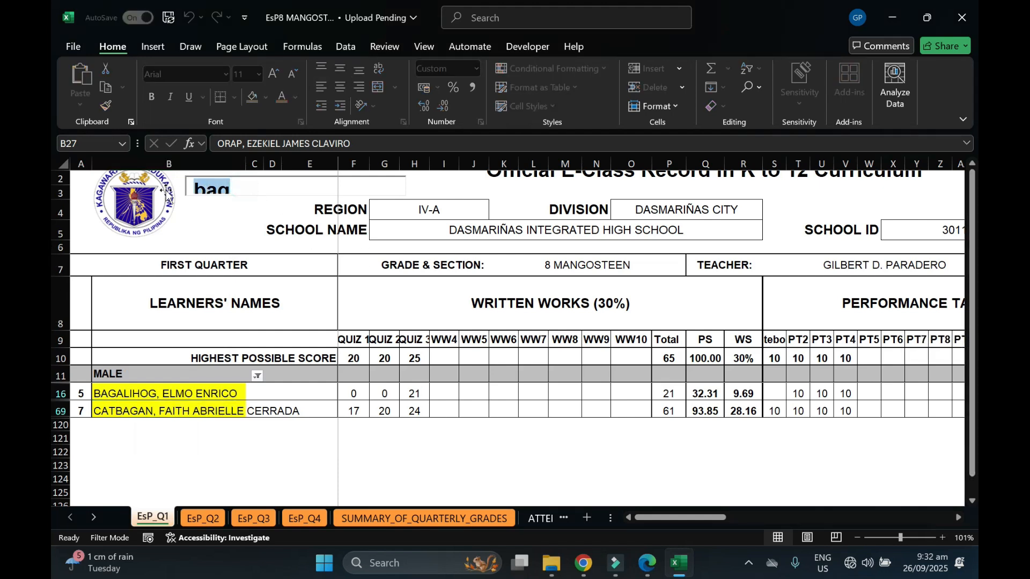
pyautogui.press('BackSpace')
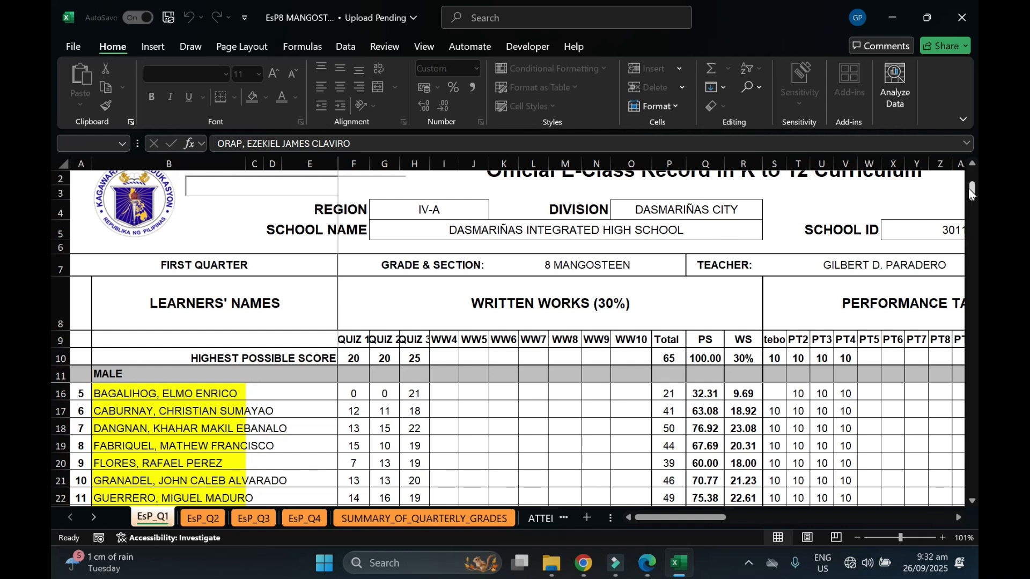
# Step: Copy all the male learners' names from the EsP8 MANGOSTEEN workbook and paste them into the bulk participants list in the Quiz Builder
pyautogui.moveTo(173, 393)
pyautogui.mouseDown()
pyautogui.moveTo(183, 525)
pyautogui.moveTo(171, 413)
pyautogui.mouseUp()
pyautogui.hotkey('ctrl', 'c')
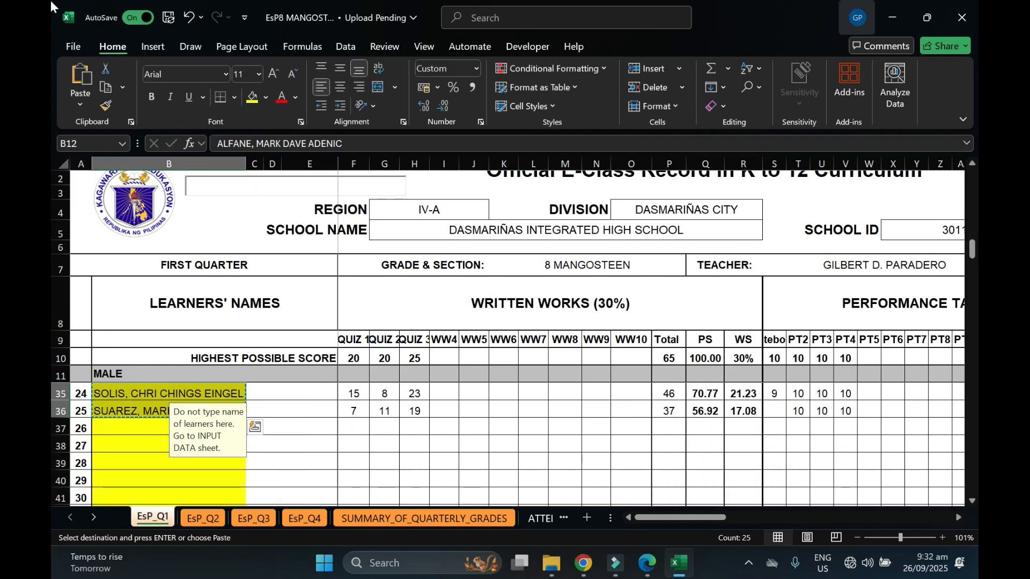
pyautogui.click(892, 16)
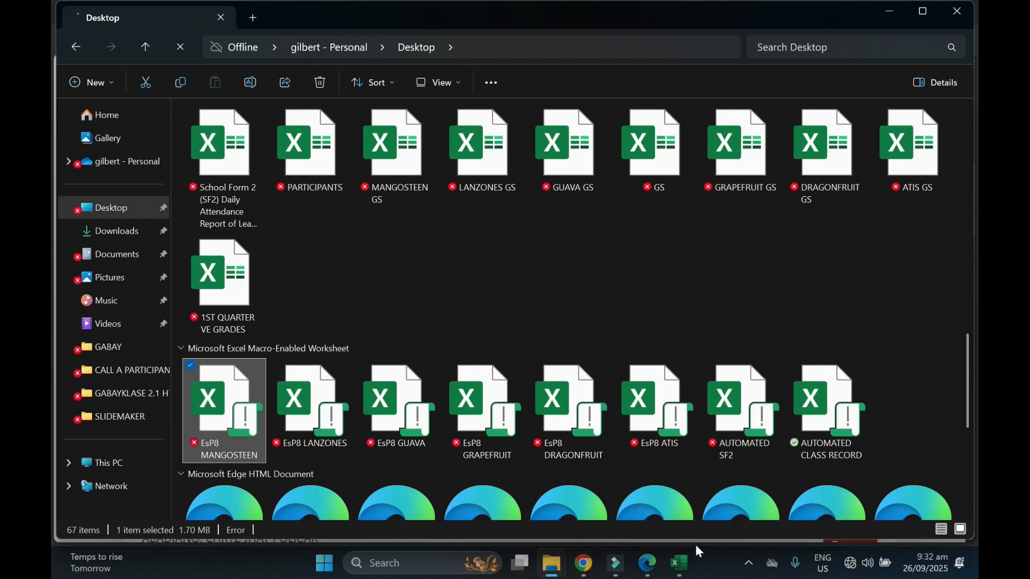
pyautogui.click(647, 563)
pyautogui.click(190, 234)
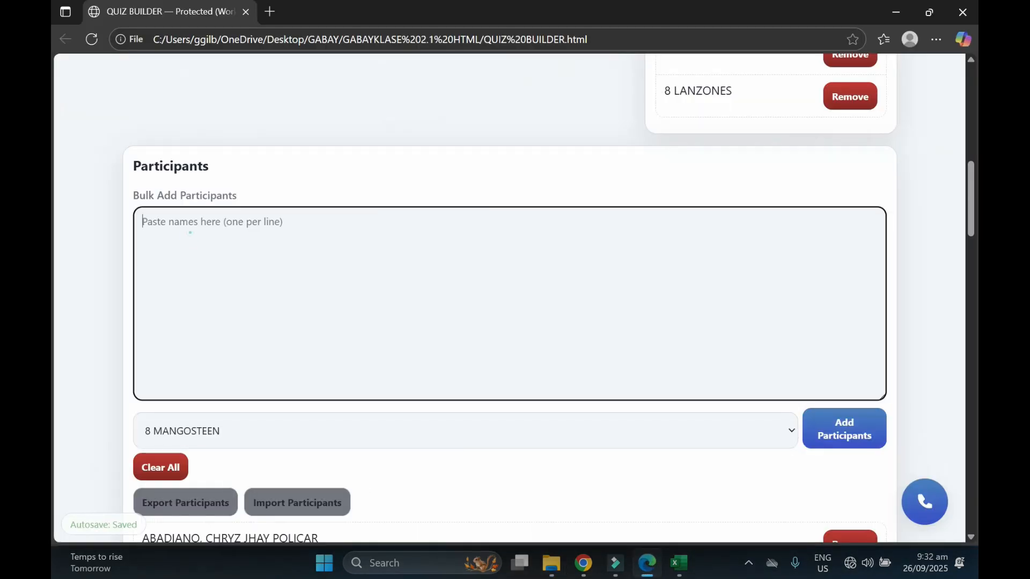
pyautogui.hotkey('ctrl', 'v')
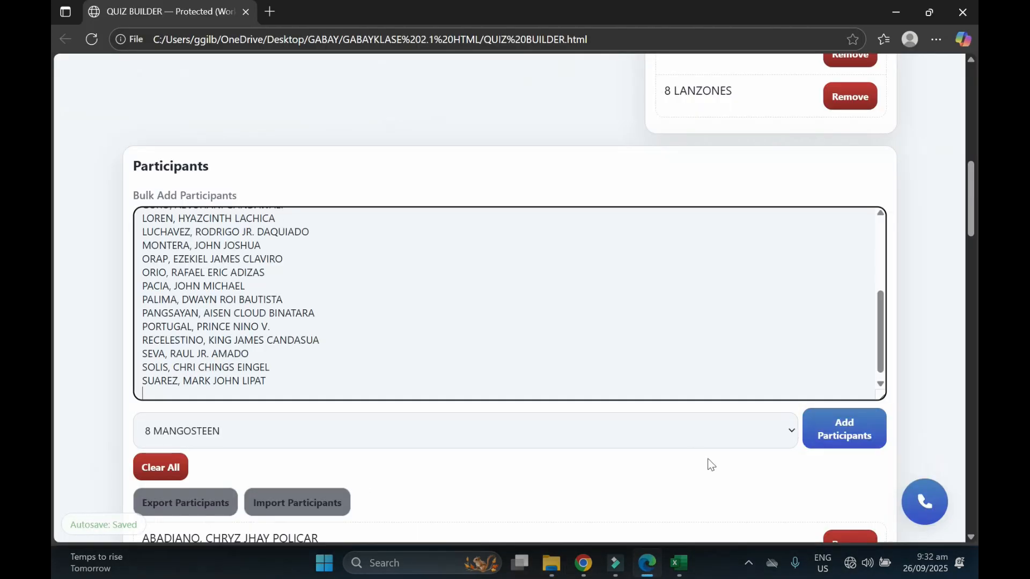
# Step: Copy all the female learners' names from the EsP8 MANGOSTEEN workbook and append them to the bulk participants list in the Quiz Builder
pyautogui.click(681, 563)
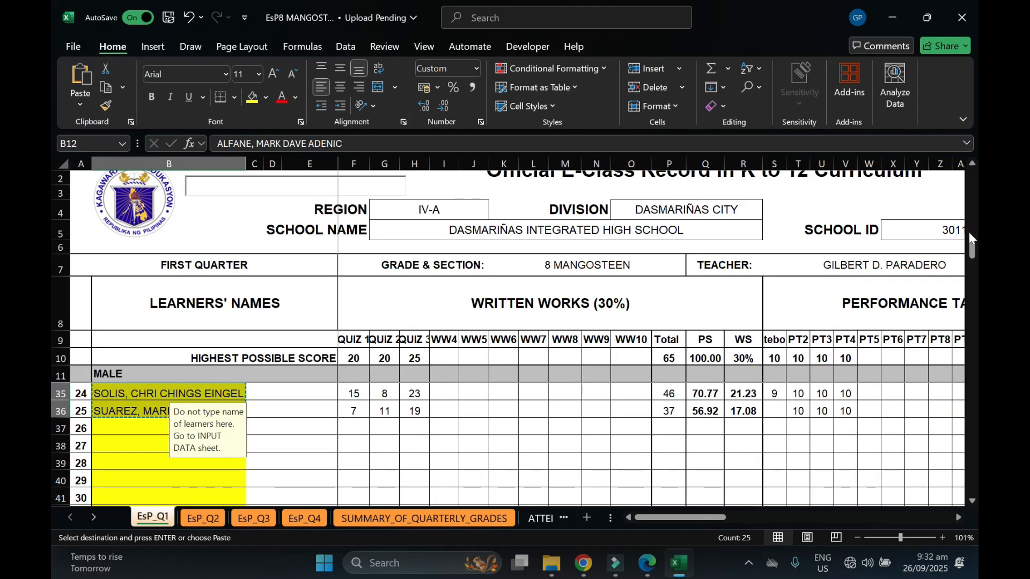
pyautogui.moveTo(968, 232); pyautogui.dragTo(51, 332)
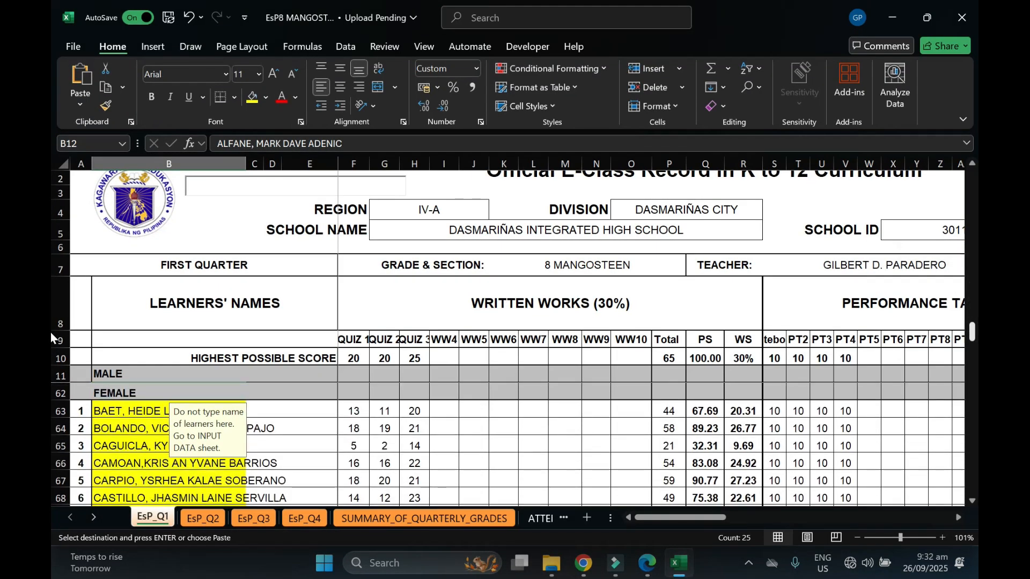
pyautogui.moveTo(121, 413); pyautogui.dragTo(160, 445)
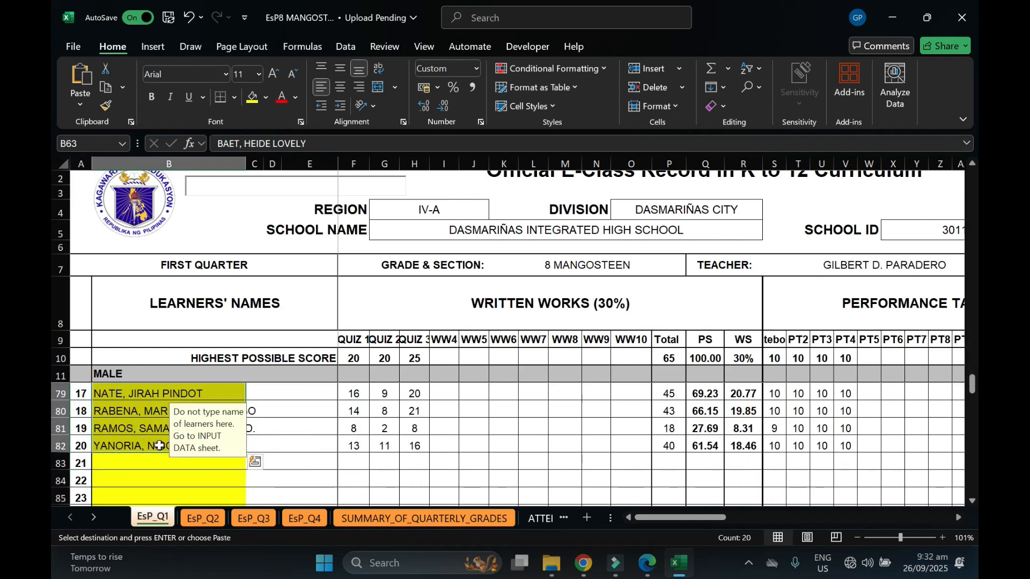
pyautogui.click(893, 15)
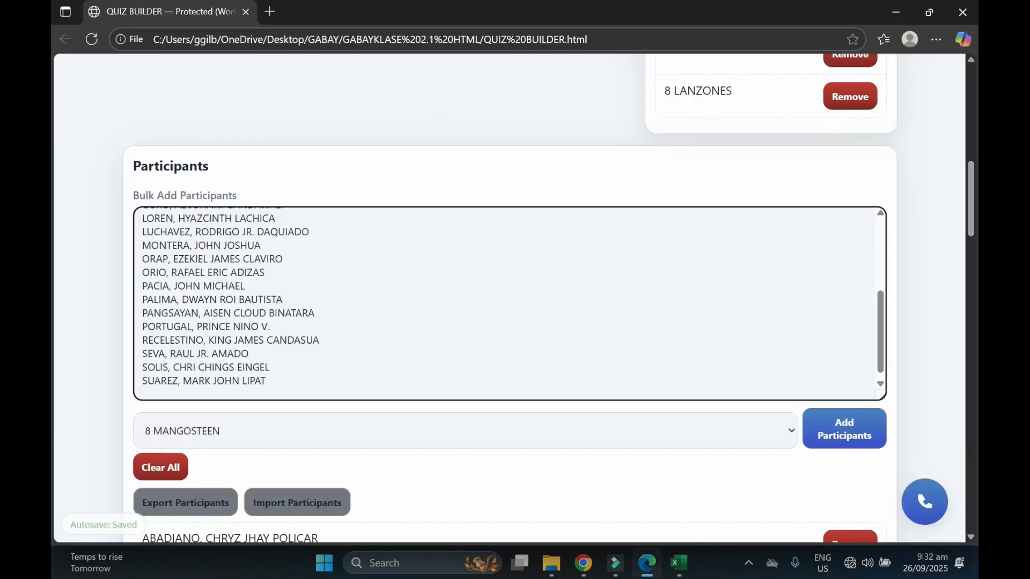
pyautogui.hotkey('ctrl', 'v')
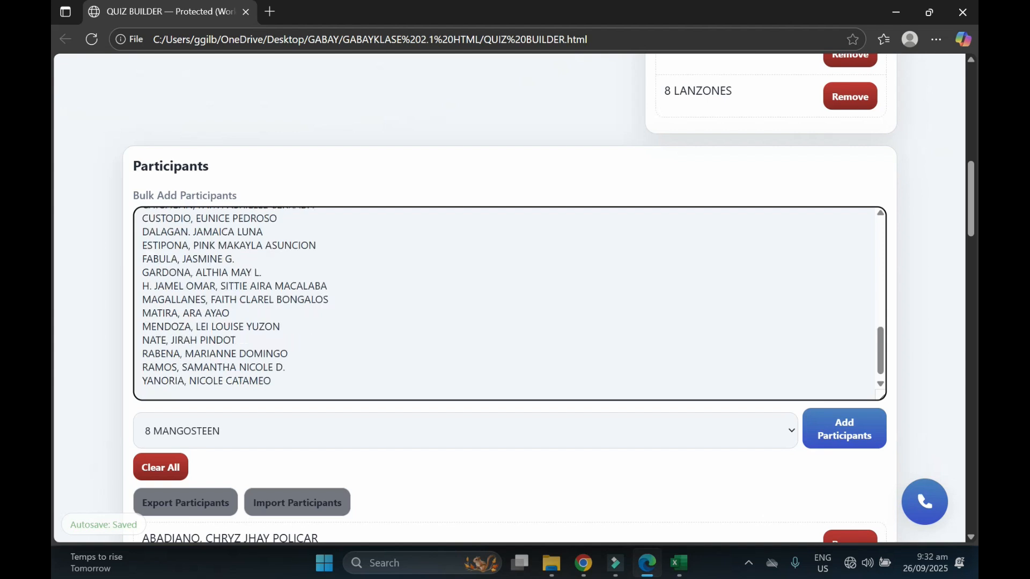
# Step: Remove the empty last line from the bulk names list and add all the listed learners as participants of 8 MANGOSTEEN
pyautogui.press('BackSpace')
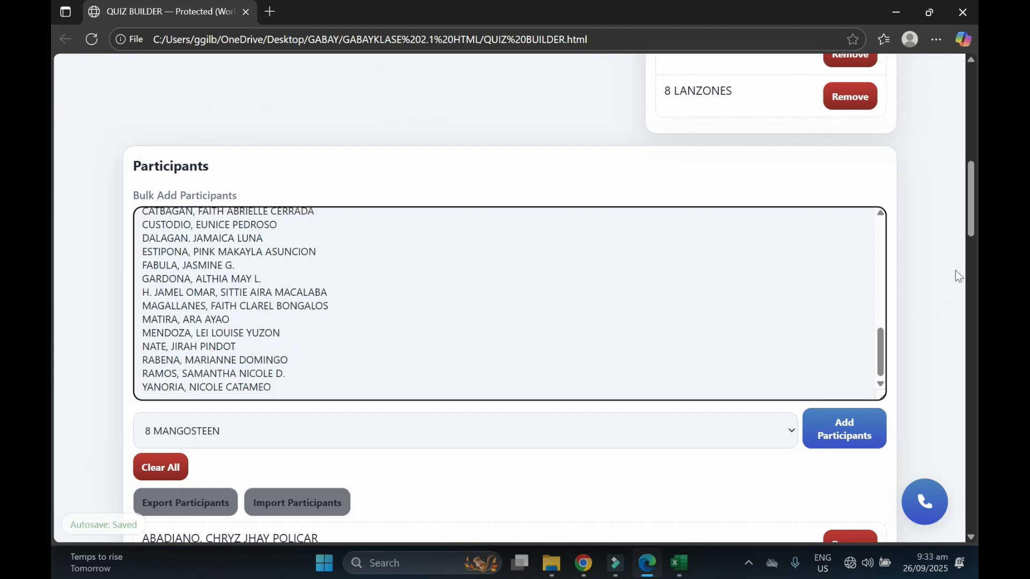
pyautogui.scroll(-1, 54, 245)
pyautogui.scroll(3, 52, 252)
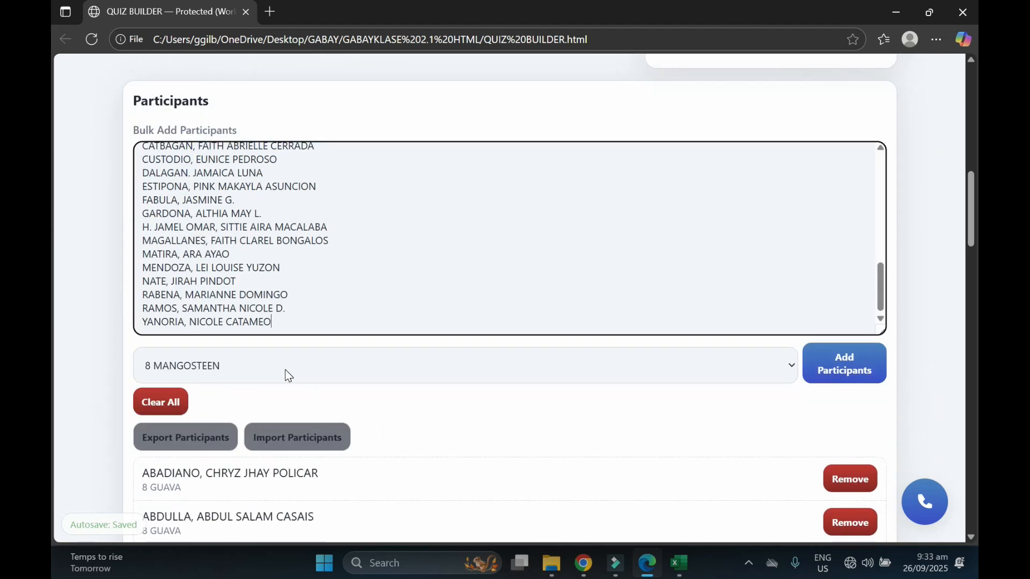
pyautogui.click(846, 367)
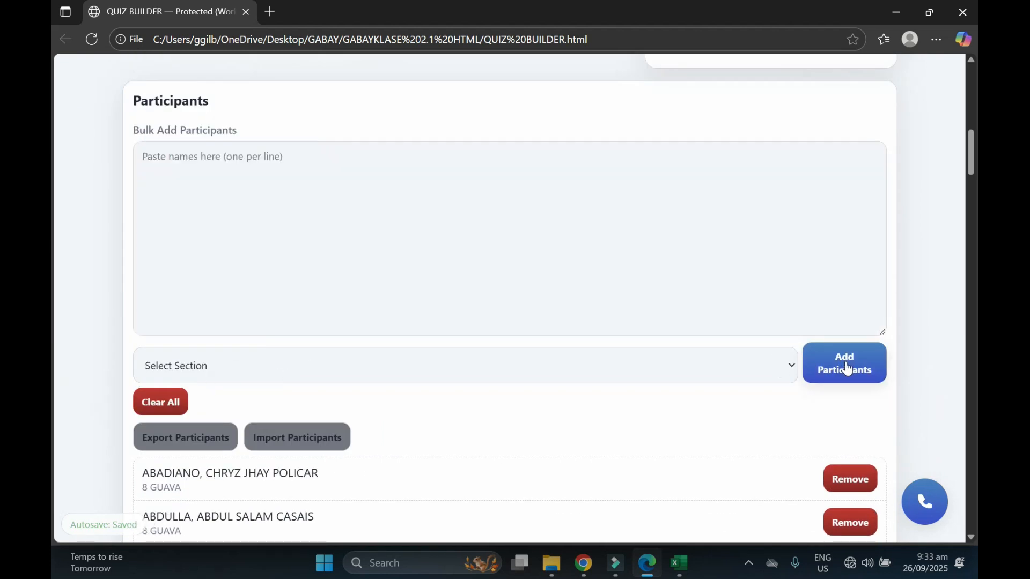
# Step: Close the EsP8 MANGOSTEEN workbook and open the EsP8 GRAPEFRUIT class record from the Desktop folder
pyautogui.click(693, 563)
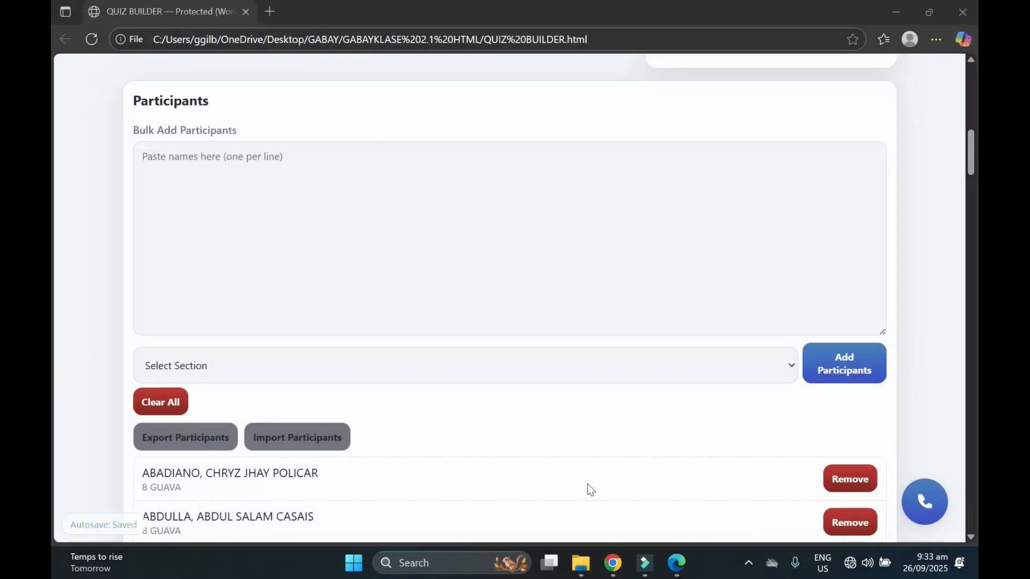
pyautogui.moveTo(580, 563)
pyautogui.click(522, 477)
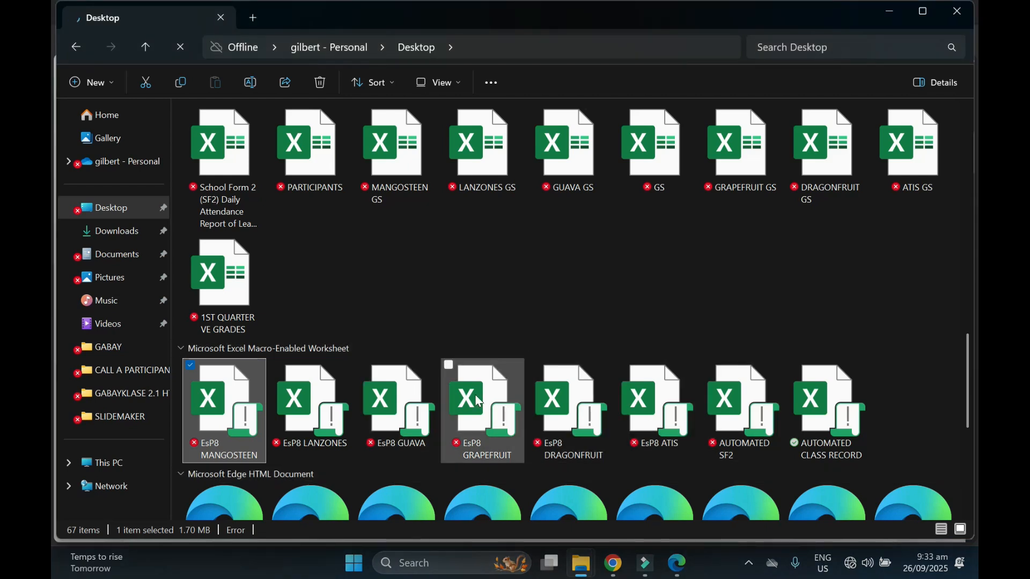
pyautogui.click(483, 411)
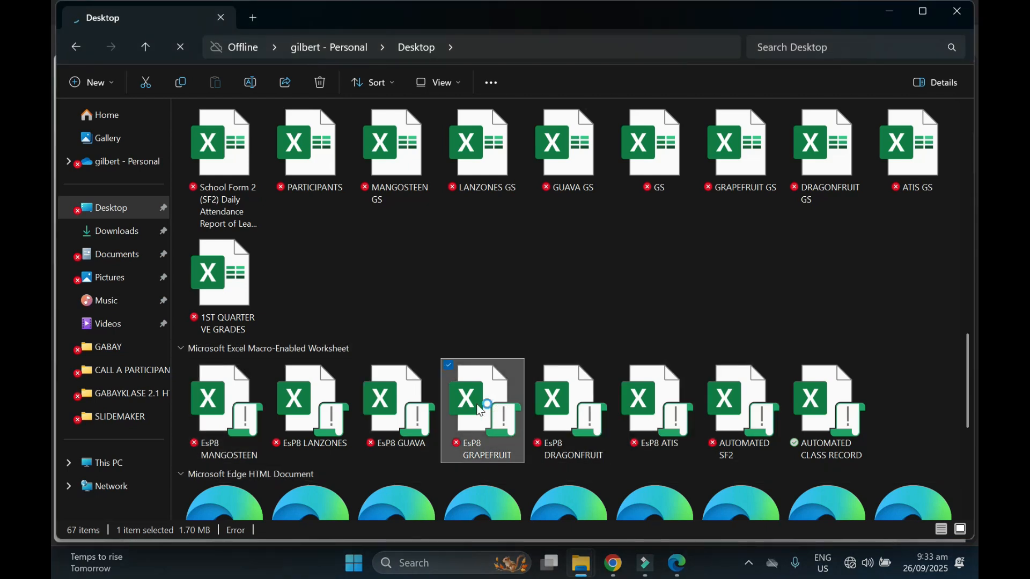
pyautogui.doubleClick(481, 411)
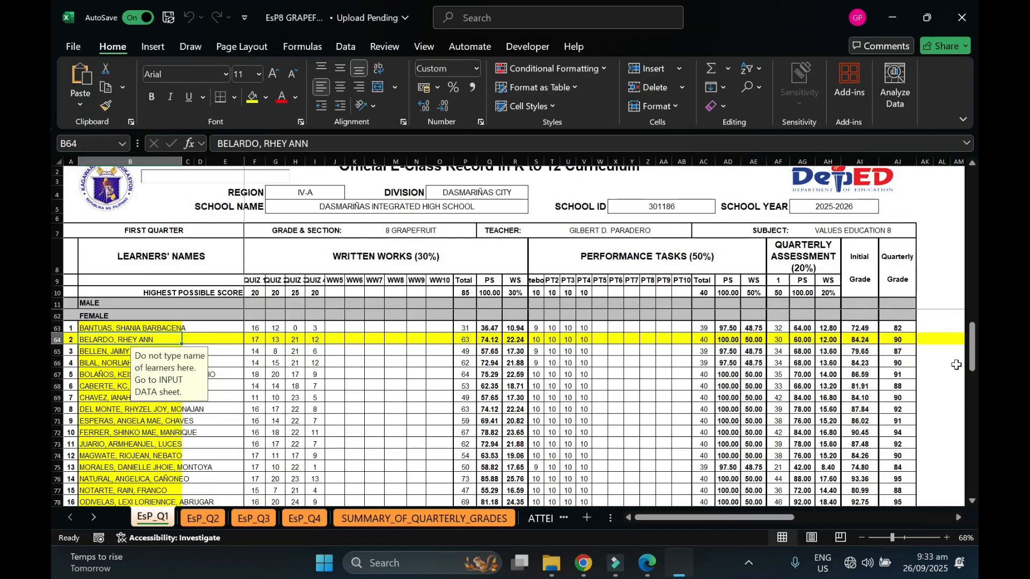
# Step: Copy all the male learners' names from the EsP8 GRAPEFRUIT workbook and paste them into the bulk participants list in the Quiz Builder
pyautogui.moveTo(977, 358); pyautogui.dragTo(974, 199)
pyautogui.moveTo(117, 318); pyautogui.dragTo(158, 480)
pyautogui.hotkey('ctrl', 'c')
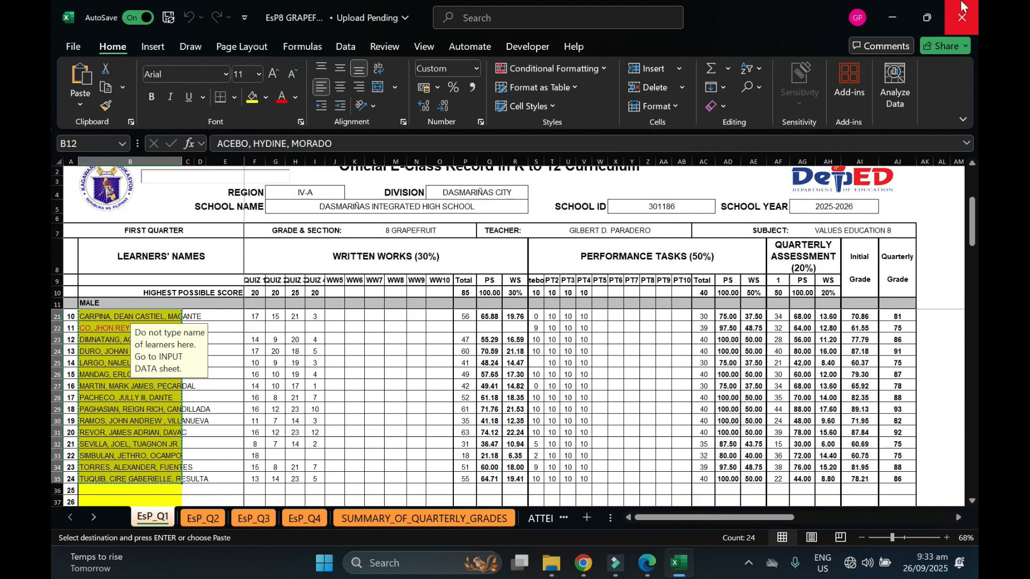
pyautogui.click(892, 17)
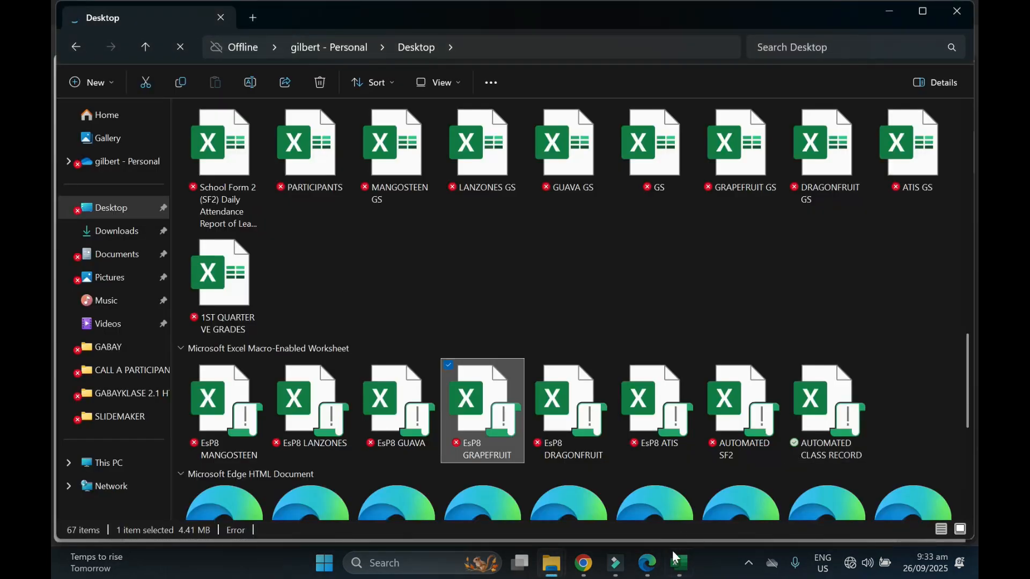
pyautogui.moveTo(649, 569)
pyautogui.click(644, 512)
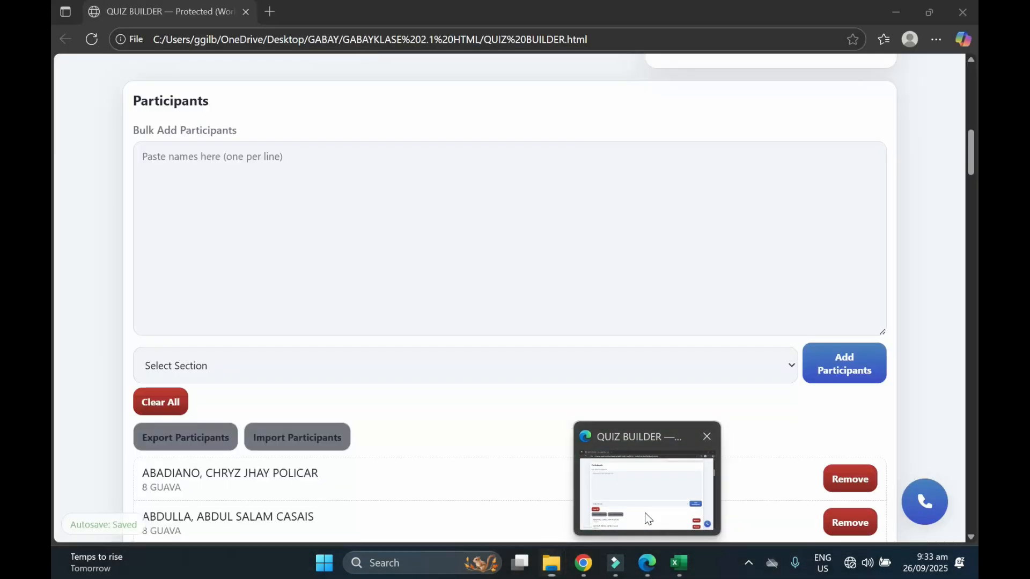
pyautogui.click(223, 191)
pyautogui.hotkey('ctrl', 'v')
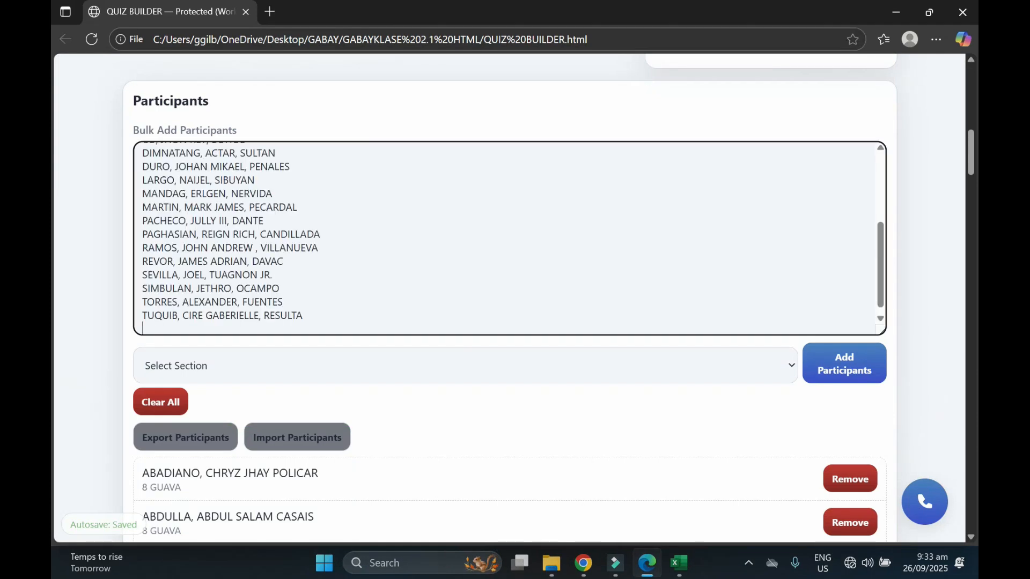
# Step: Copy all the female learners' names from the EsP8 GRAPEFRUIT workbook and append them to the bulk participants list in the Quiz Builder
pyautogui.click(684, 563)
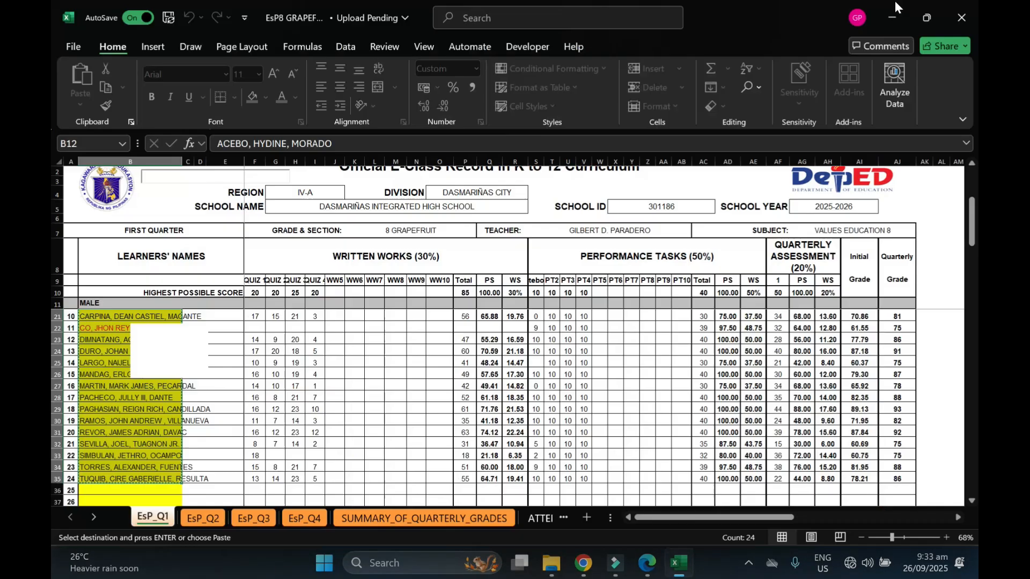
pyautogui.click(928, 10)
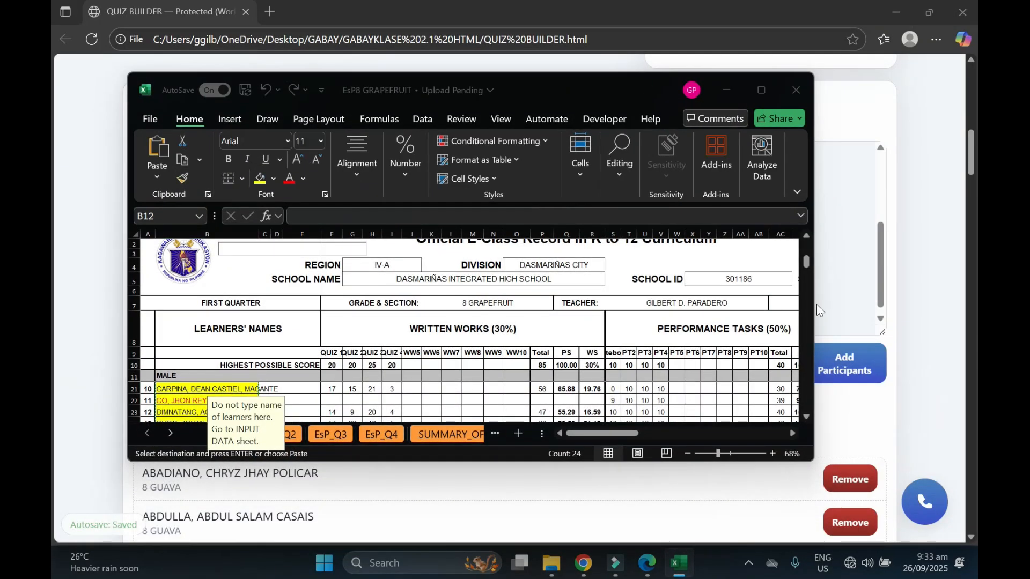
pyautogui.click(761, 90)
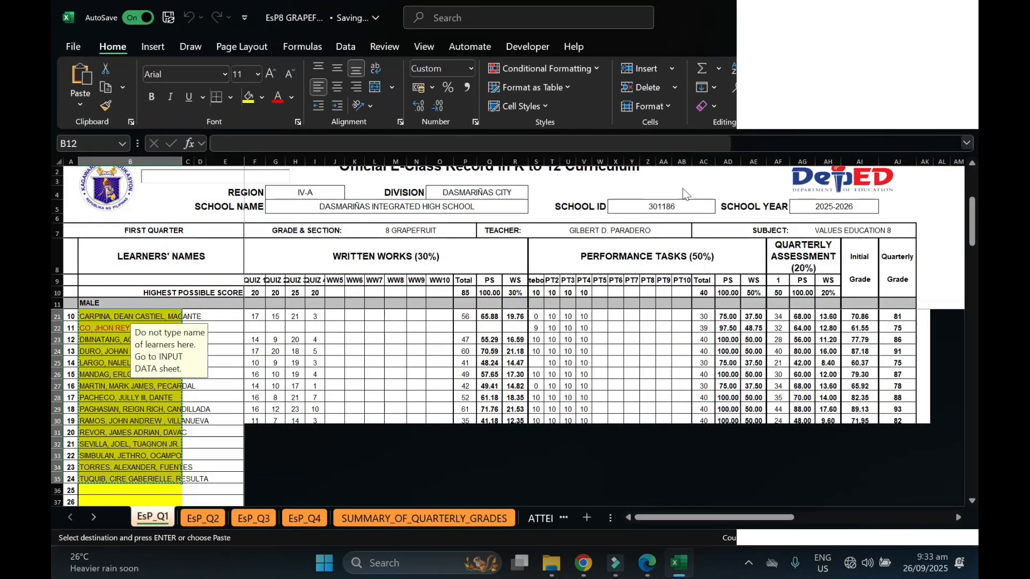
pyautogui.scroll(-6, 51, 301)
pyautogui.scroll(-6, 51, 322)
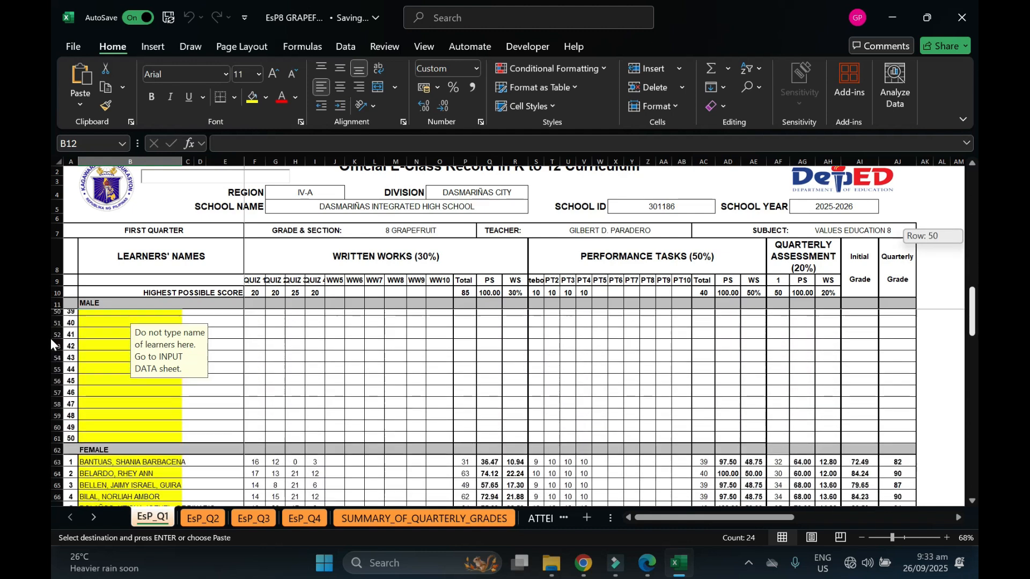
pyautogui.click(828, 357)
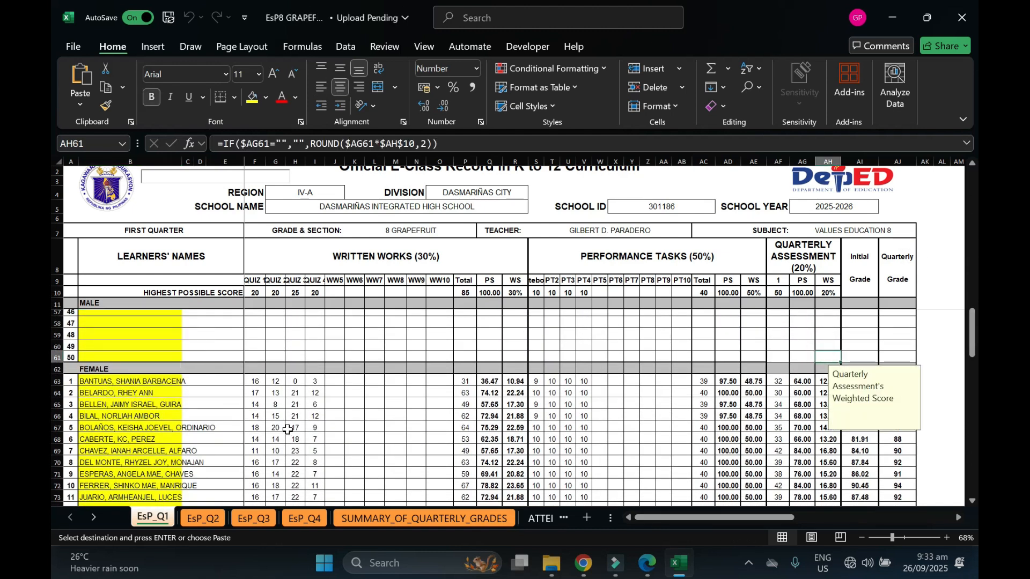
pyautogui.moveTo(105, 379); pyautogui.dragTo(126, 432)
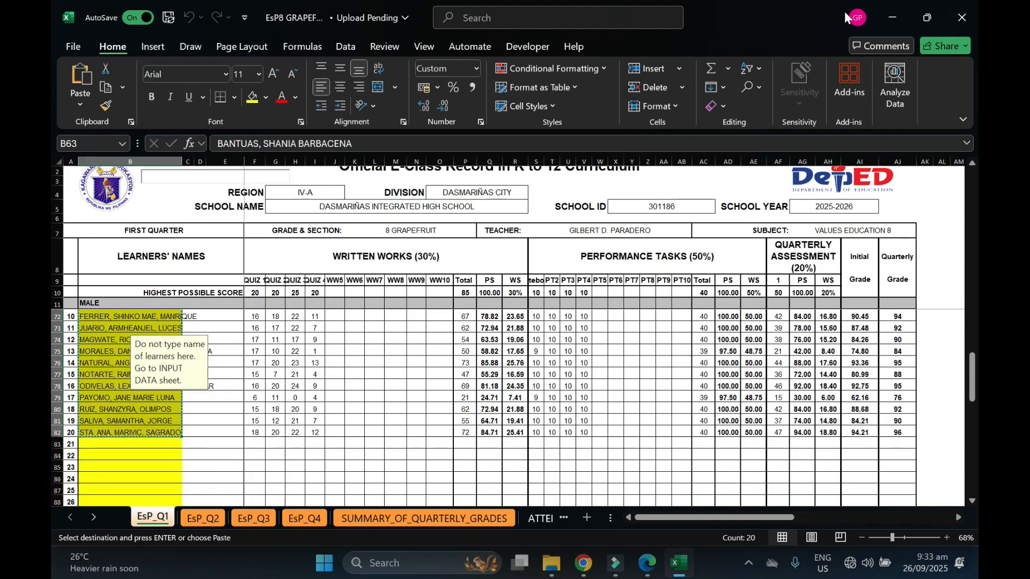
pyautogui.click(894, 13)
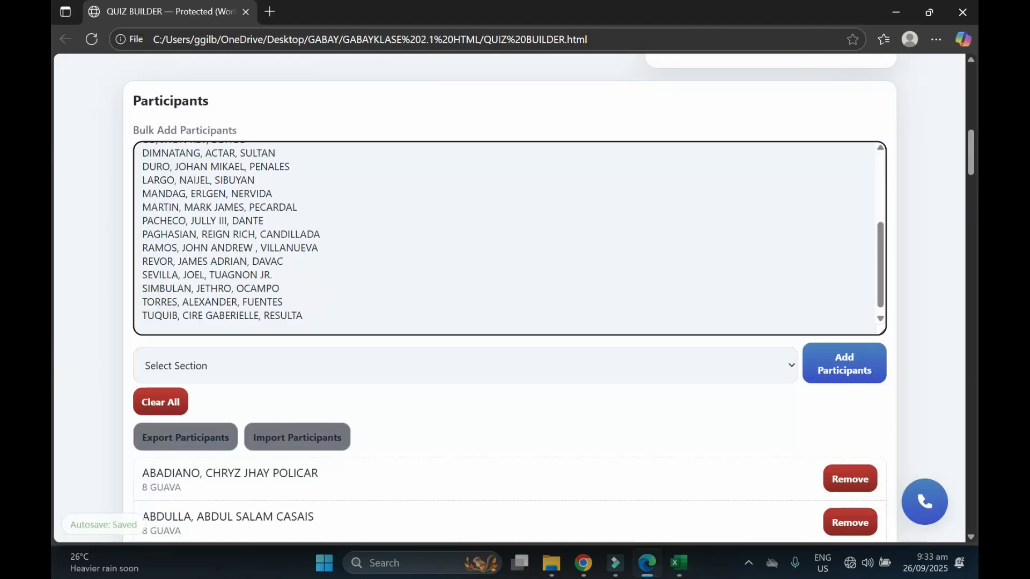
pyautogui.click(201, 331)
pyautogui.hotkey('ctrl', 'v')
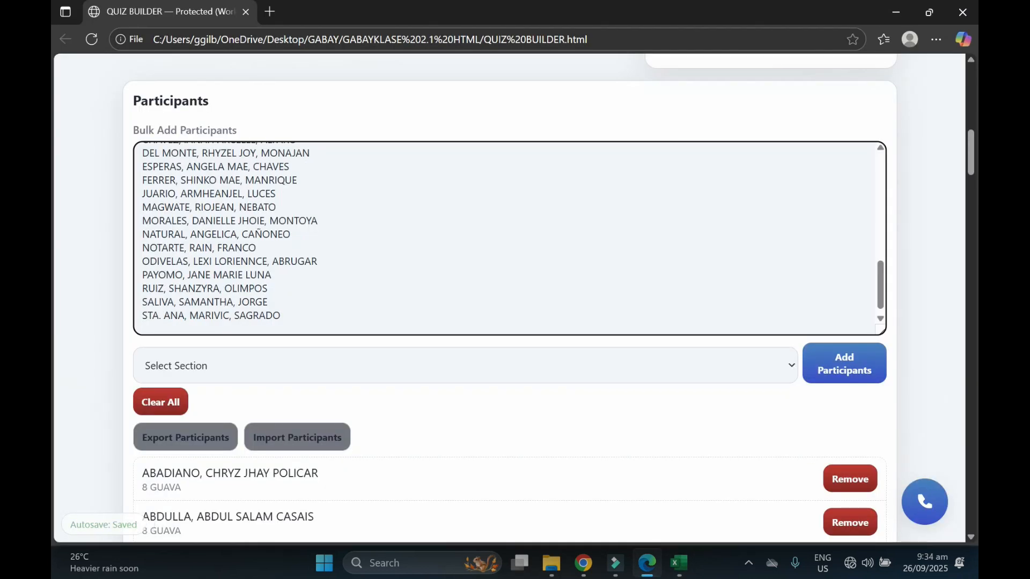
# Step: Remove the empty last line from the bulk names list and add all the listed learners as participants of 8 GRAPEFRUIT
pyautogui.press('BackSpace')
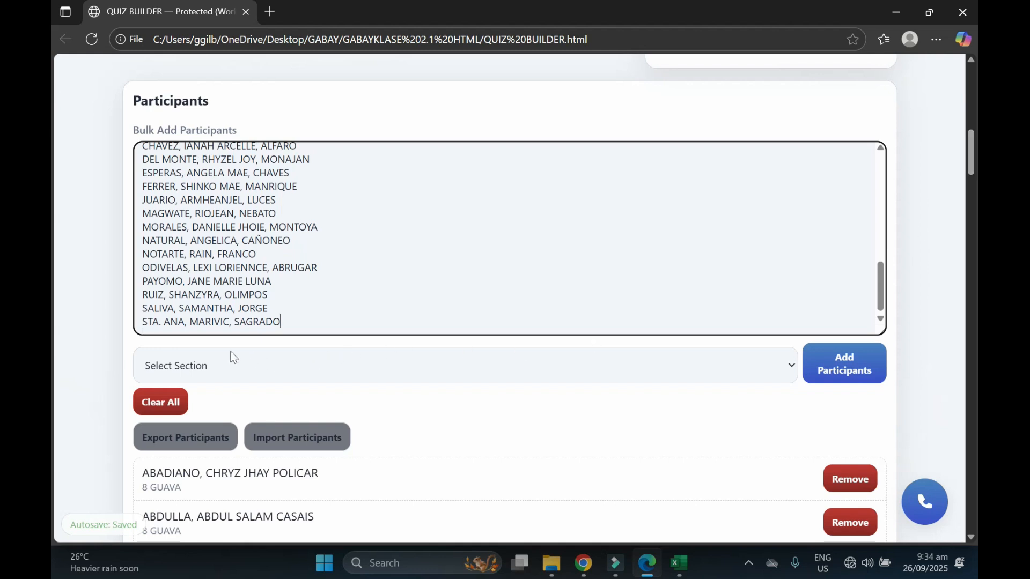
pyautogui.click(214, 365)
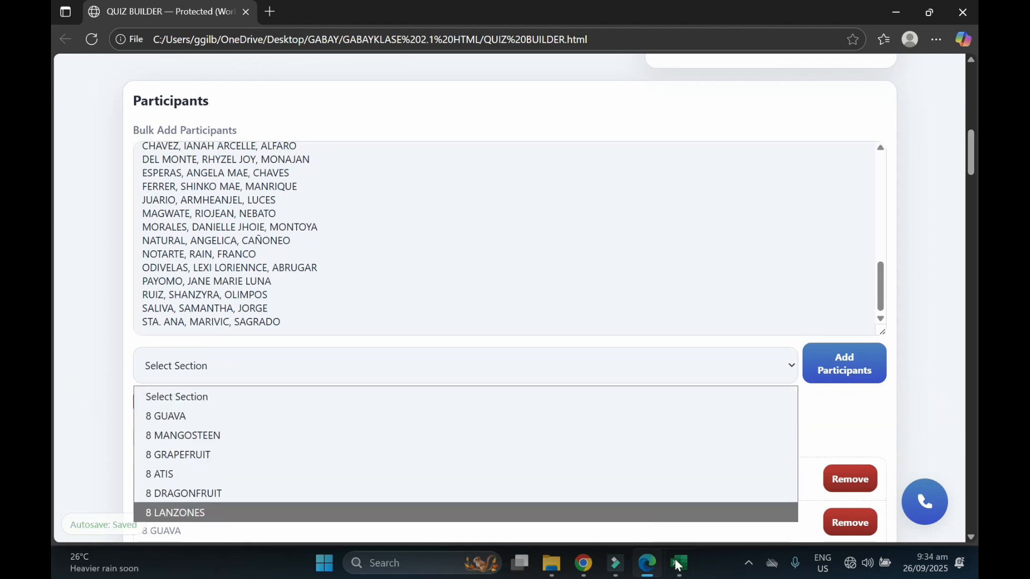
pyautogui.click(678, 565)
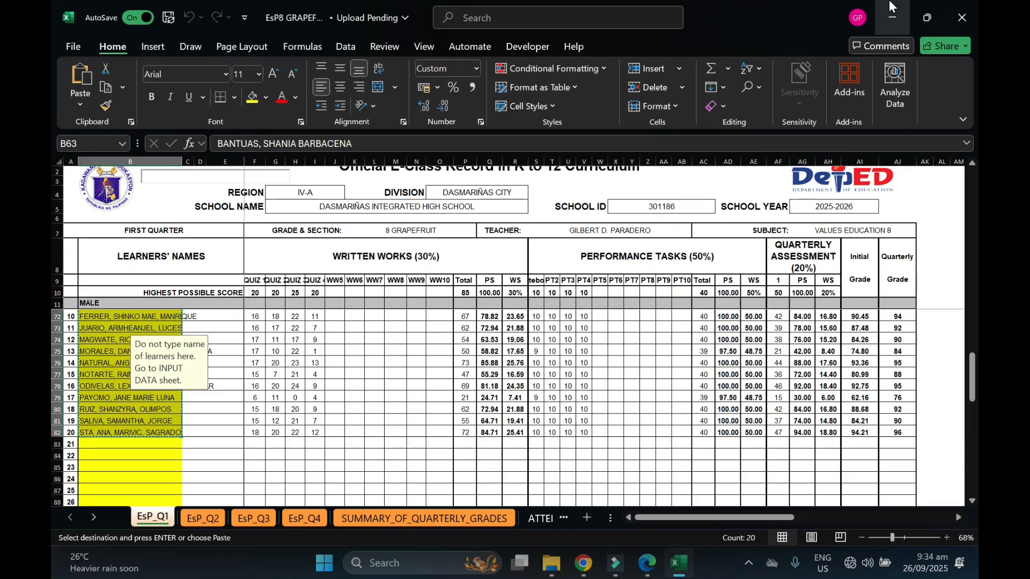
pyautogui.click(892, 18)
pyautogui.click(196, 370)
pyautogui.click(189, 456)
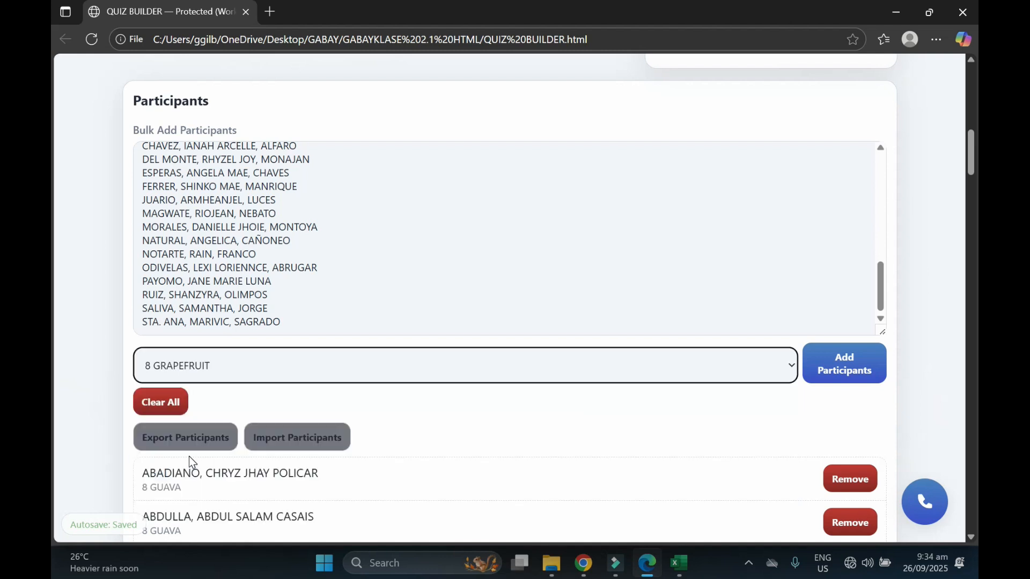
pyautogui.click(846, 374)
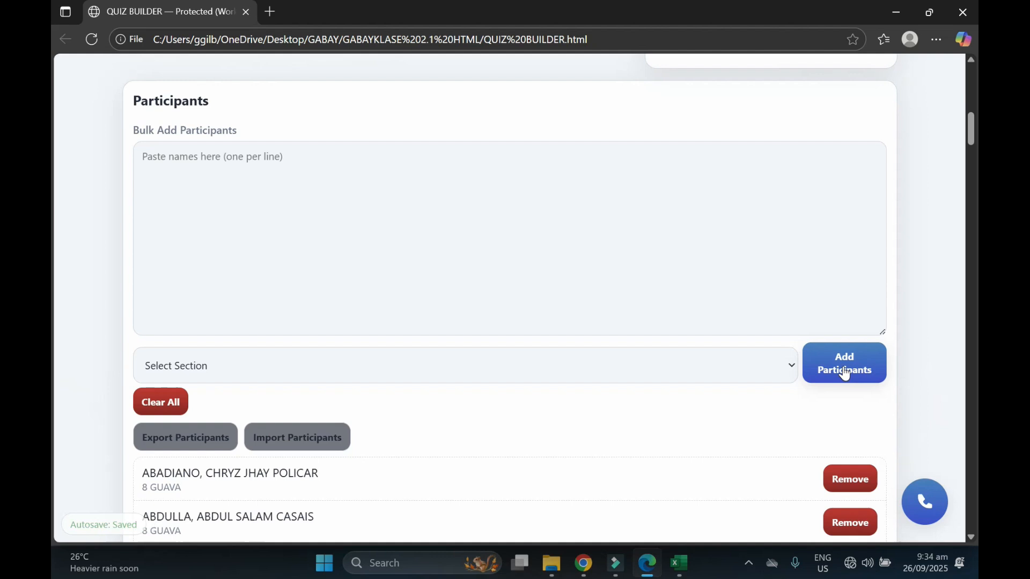
# Step: Close the EsP8 GRAPEFRUIT workbook and open the EsP8 ATIS class record from the Desktop folder
pyautogui.click(684, 571)
pyautogui.click(974, 17)
pyautogui.moveTo(583, 573)
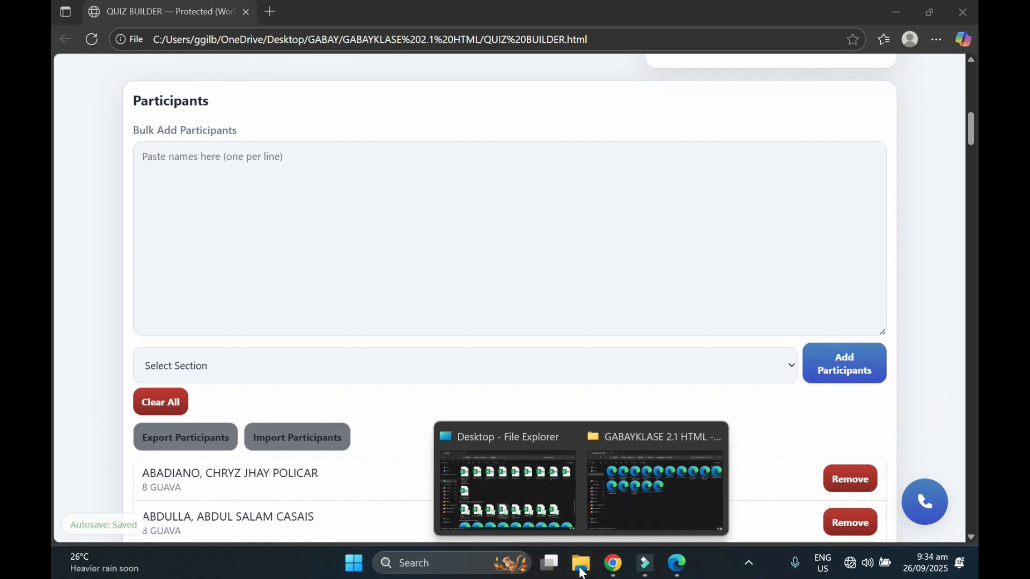
pyautogui.click(549, 473)
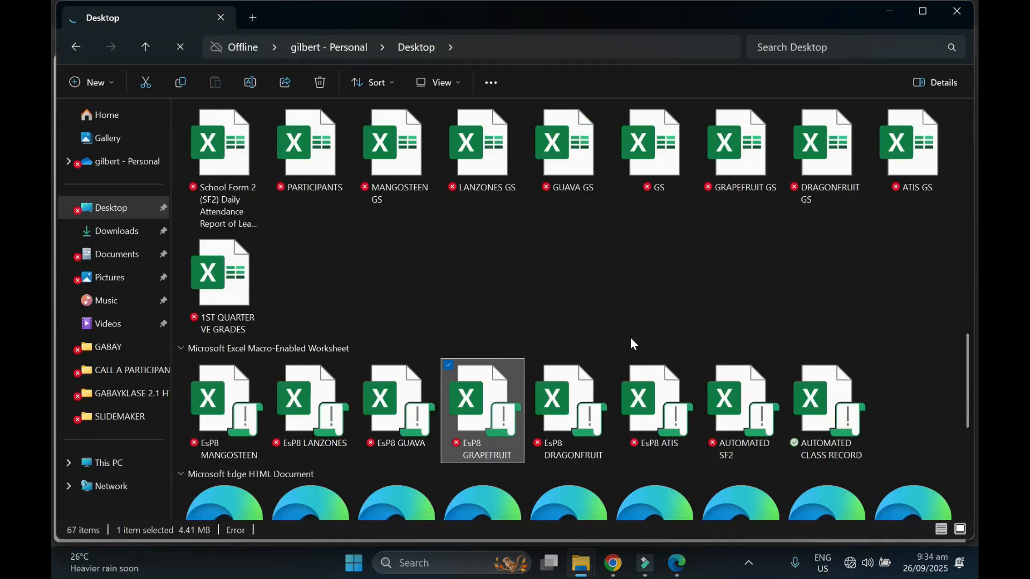
pyautogui.click(653, 411)
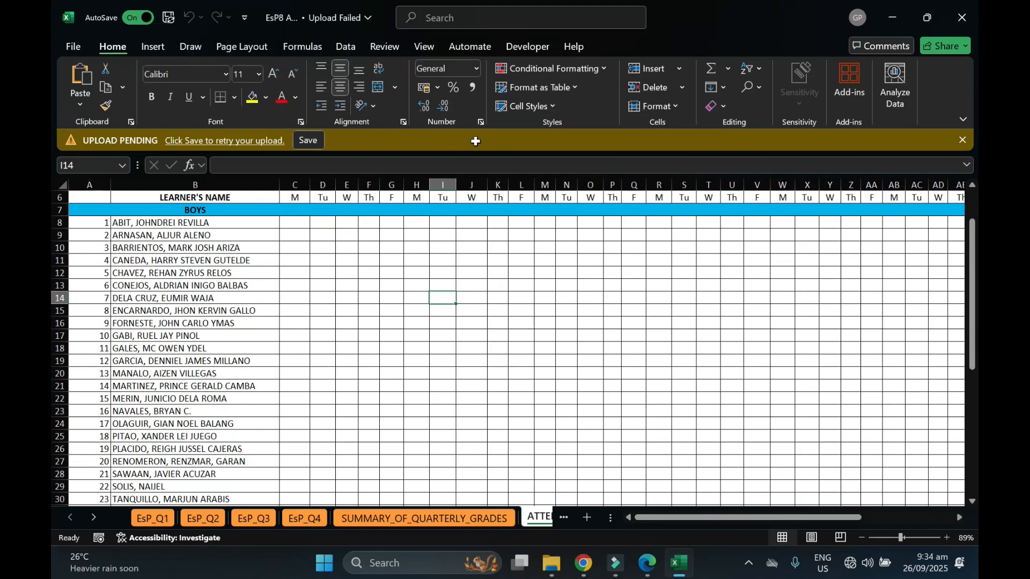
# Step: Copy all the male learners' names from the EsP_Q1 sheet of EsP8 ATIS into the bulk participants list and choose section 8 ATIS
pyautogui.click(152, 518)
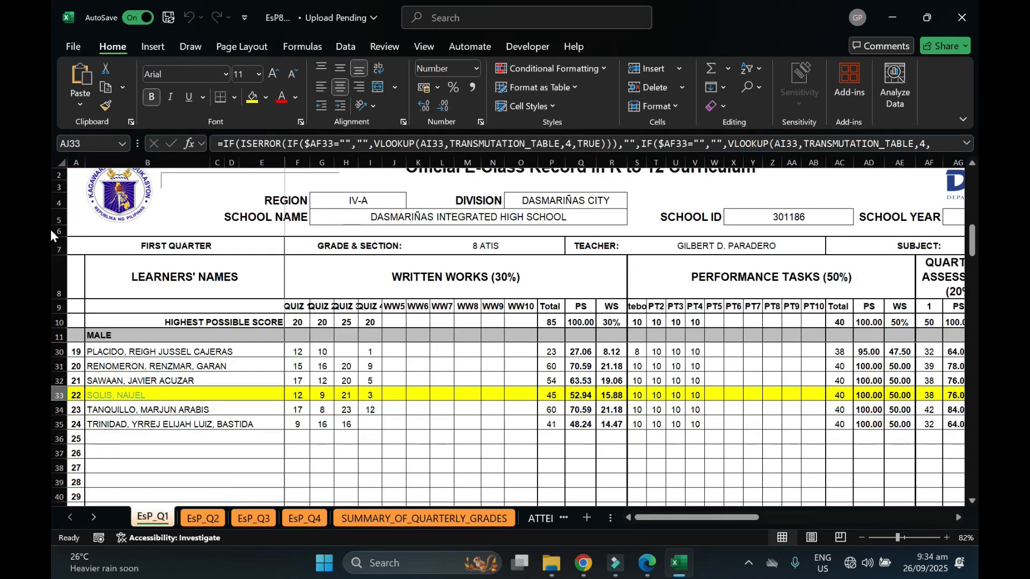
pyautogui.moveTo(973, 253); pyautogui.dragTo(51, 145)
pyautogui.moveTo(189, 352); pyautogui.dragTo(187, 419)
pyautogui.hotkey('ctrl', 'c')
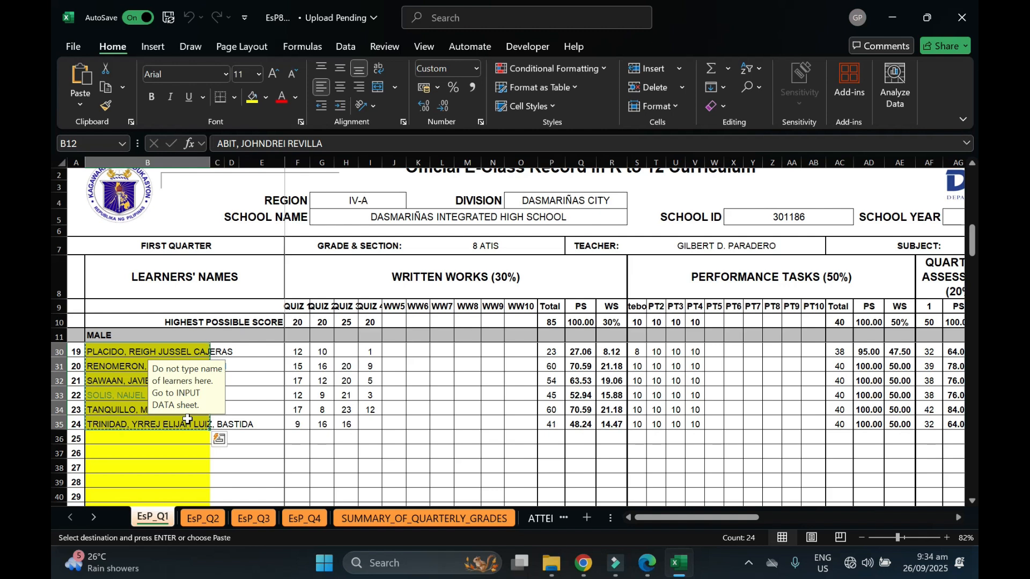
pyautogui.hotkey('alt', 'Tab')
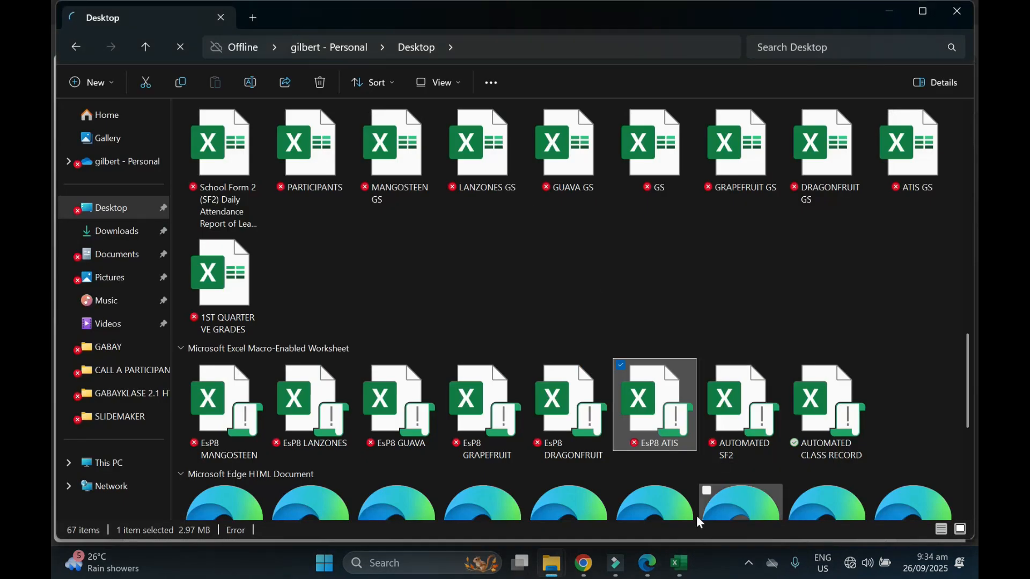
pyautogui.click(645, 570)
pyautogui.click(202, 161)
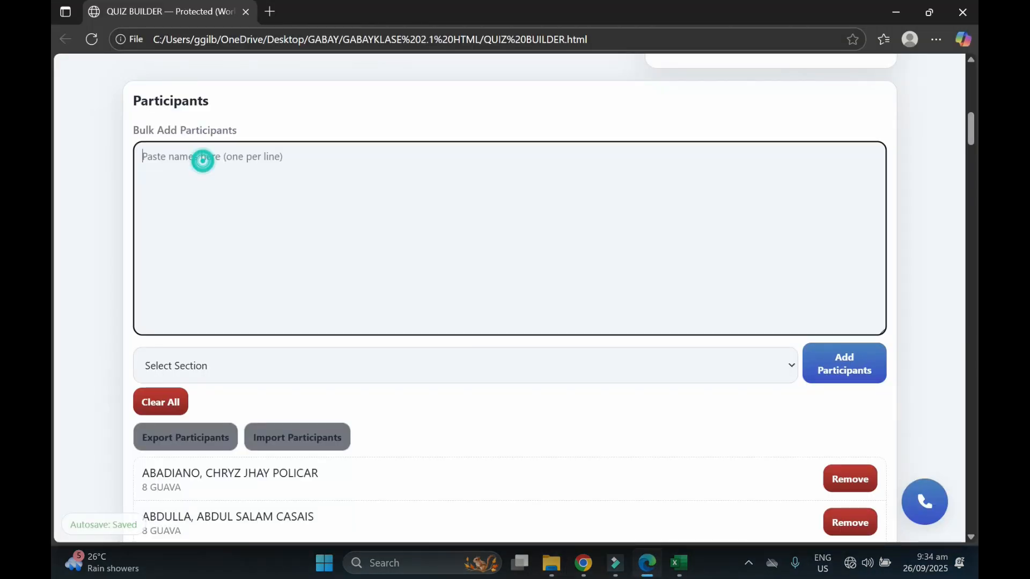
pyautogui.hotkey('ctrl', 'v')
pyautogui.click(198, 355)
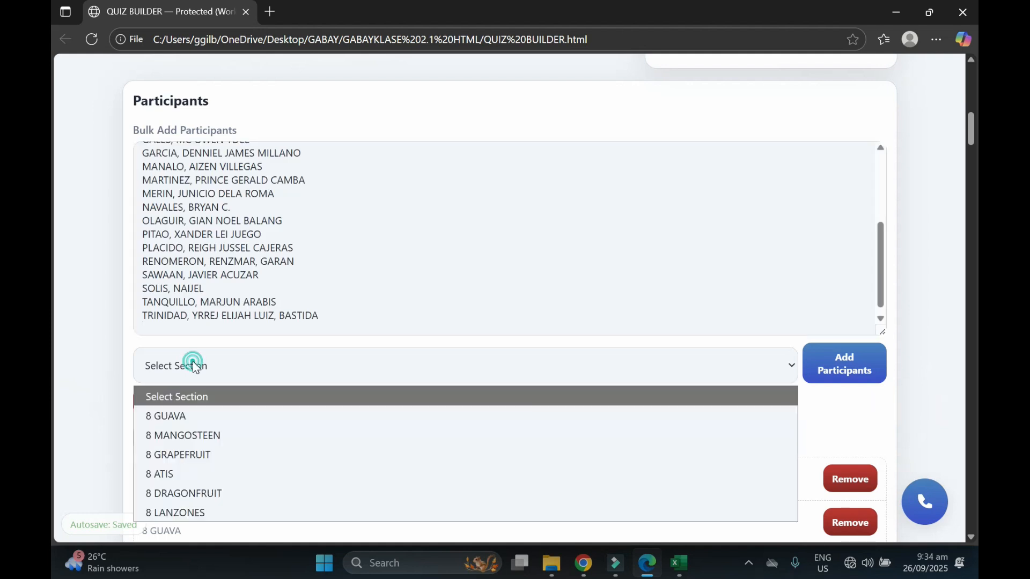
pyautogui.click(188, 474)
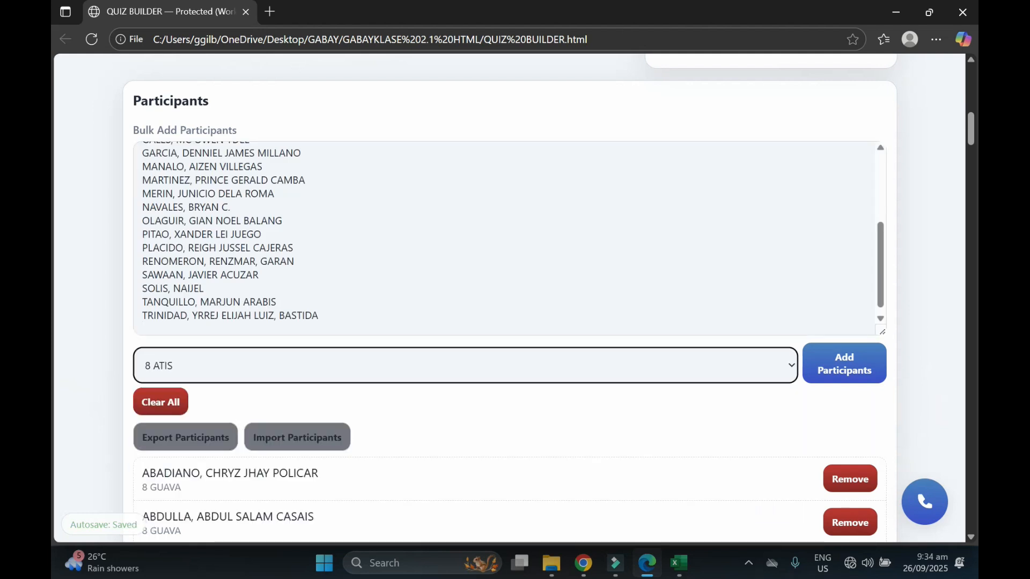
# Step: Copy all the female learners' names from the EsP8 ATIS workbook and append them to the bulk participants list in the Quiz Builder
pyautogui.click(155, 328)
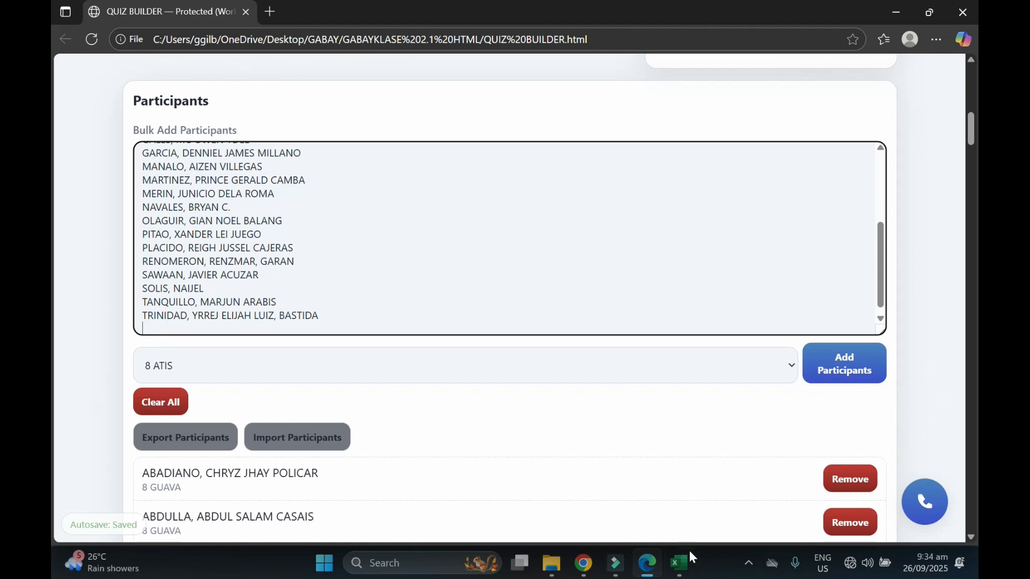
pyautogui.rightClick(690, 568)
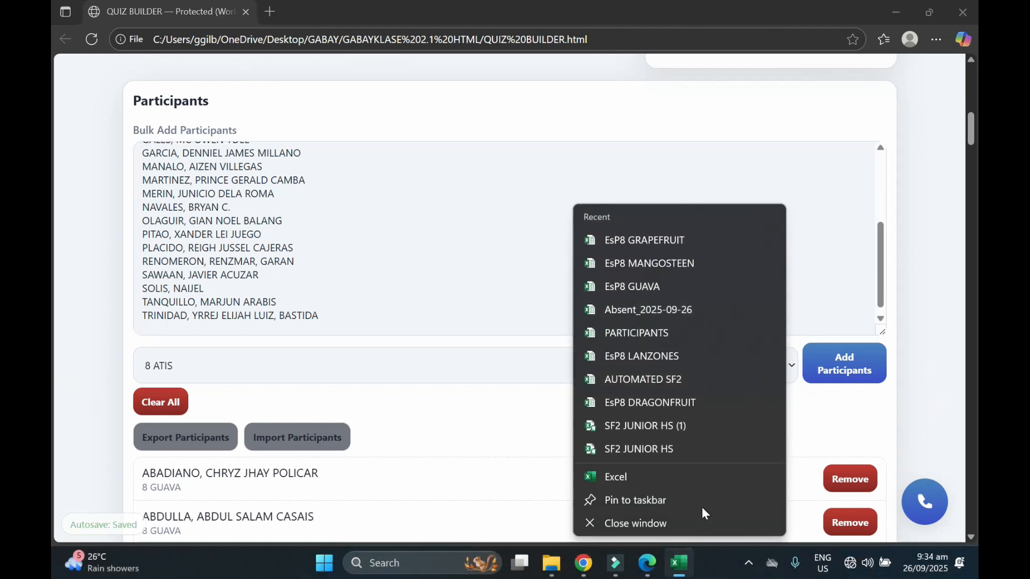
pyautogui.click(895, 11)
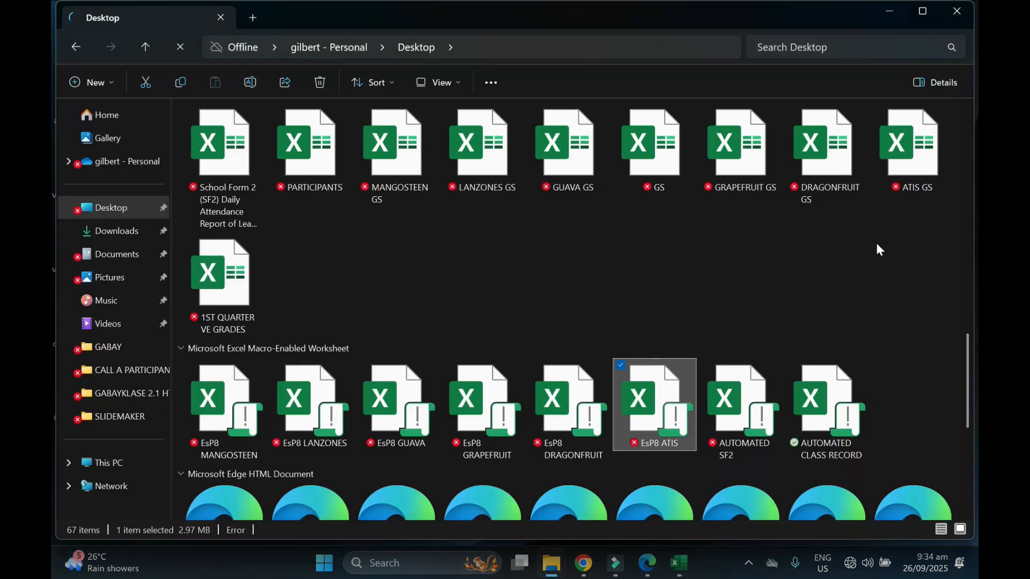
pyautogui.click(679, 563)
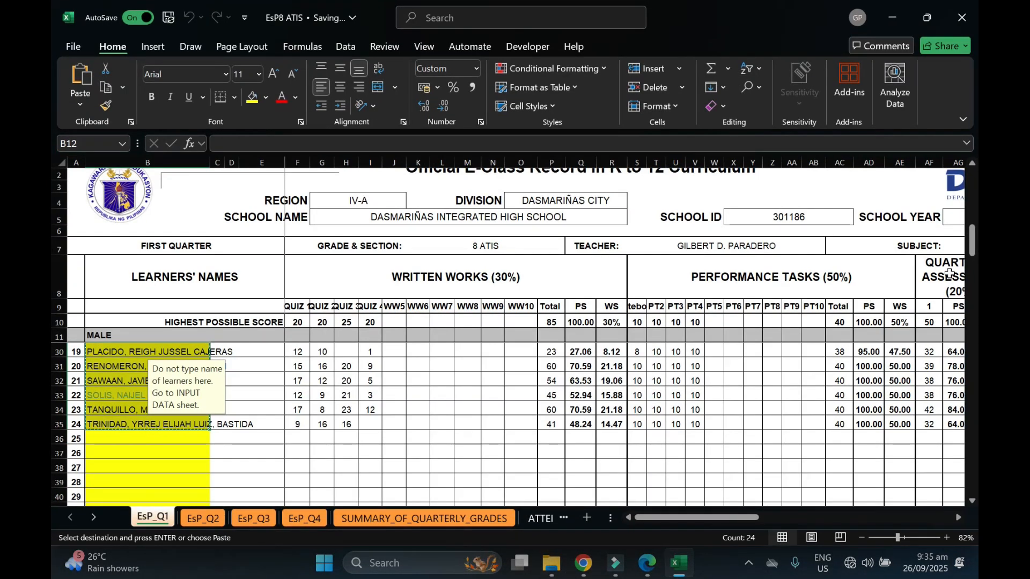
pyautogui.moveTo(975, 244); pyautogui.dragTo(954, 333)
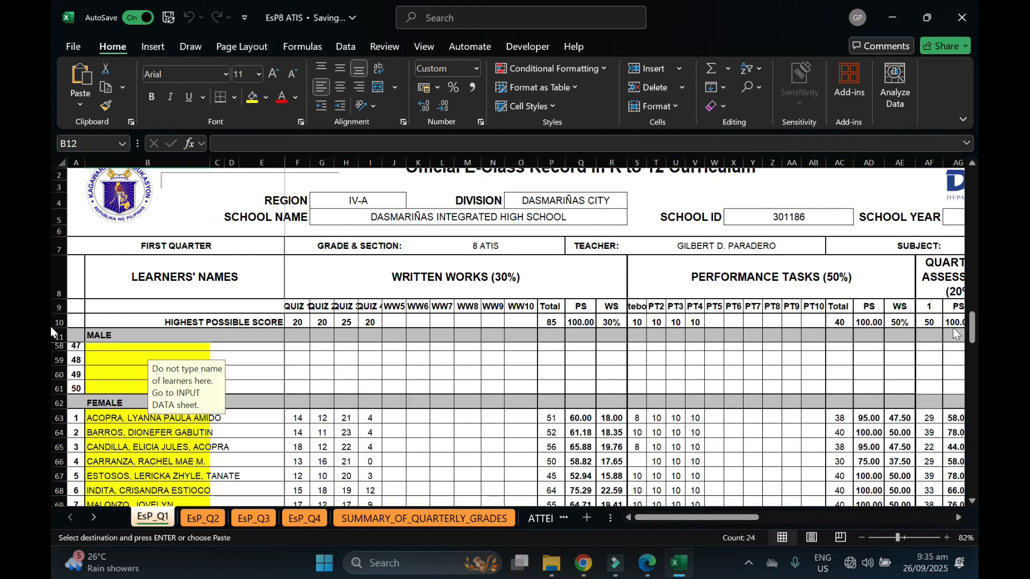
pyautogui.moveTo(109, 417); pyautogui.dragTo(123, 455)
pyautogui.hotkey('ctrl', 'c')
pyautogui.click(890, 16)
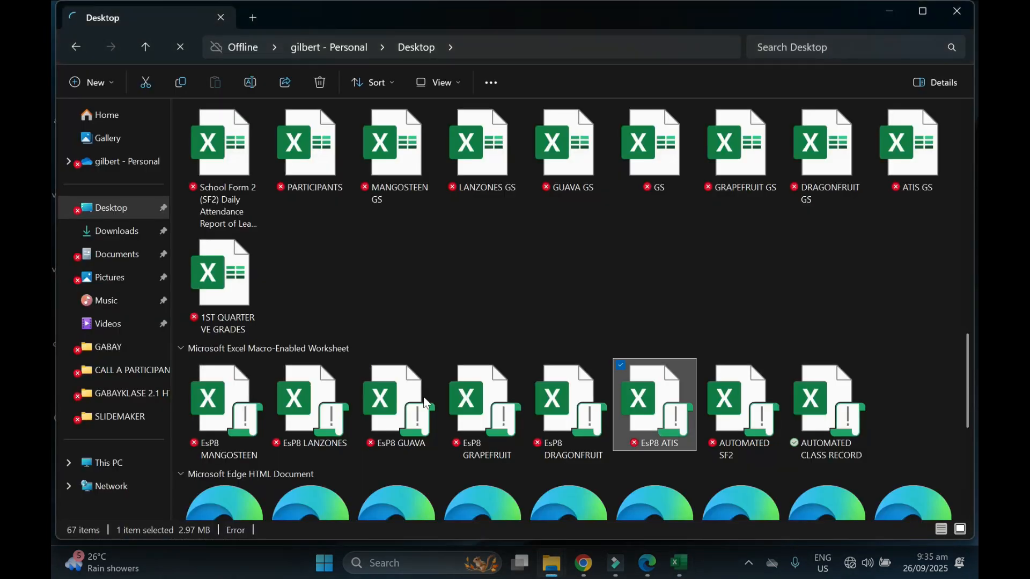
pyautogui.click(651, 561)
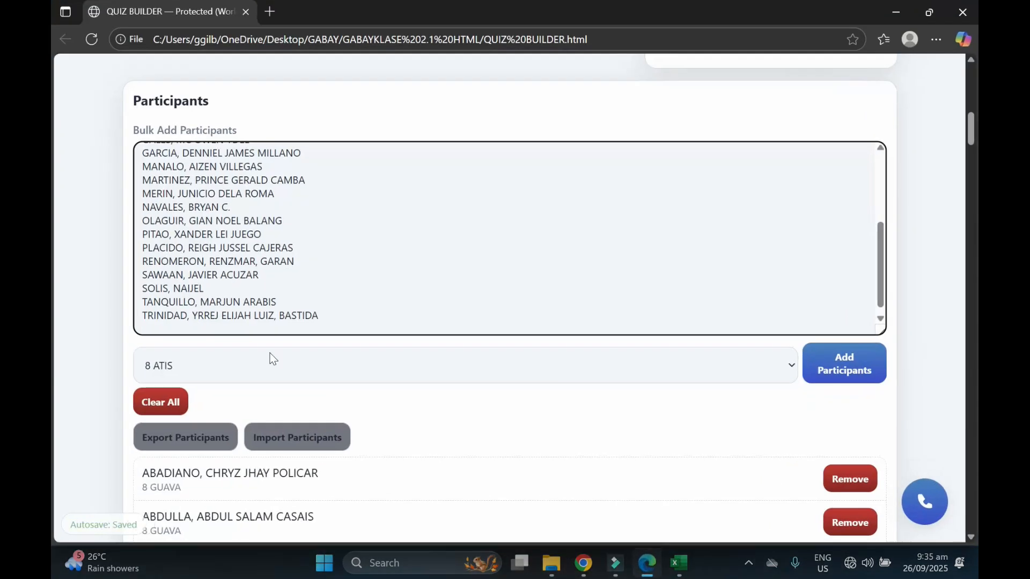
pyautogui.click(168, 324)
pyautogui.hotkey('ctrl', 'v')
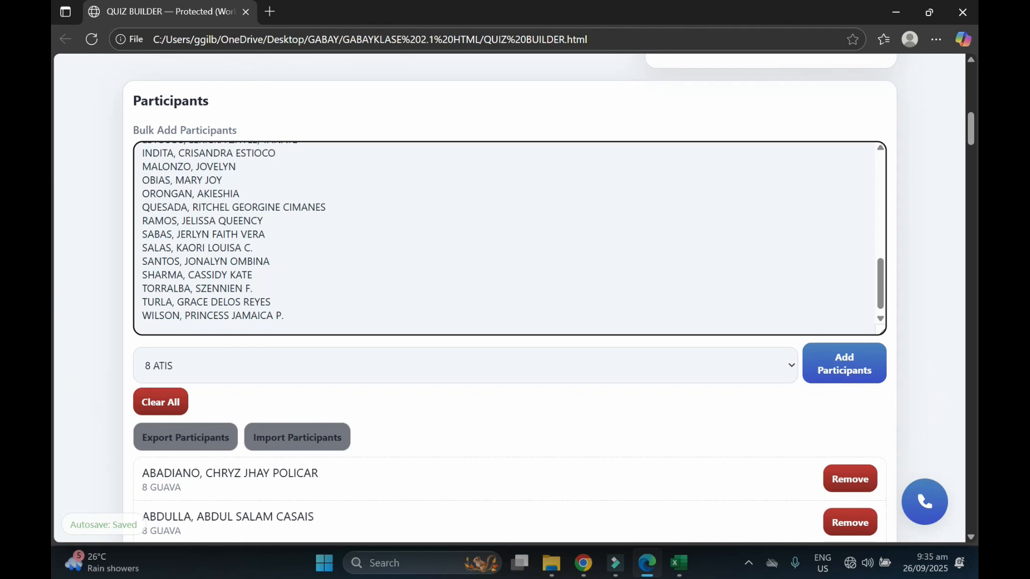
# Step: Add all the listed learners as participants of 8 ATIS and check the participants list down to its end
pyautogui.click(855, 371)
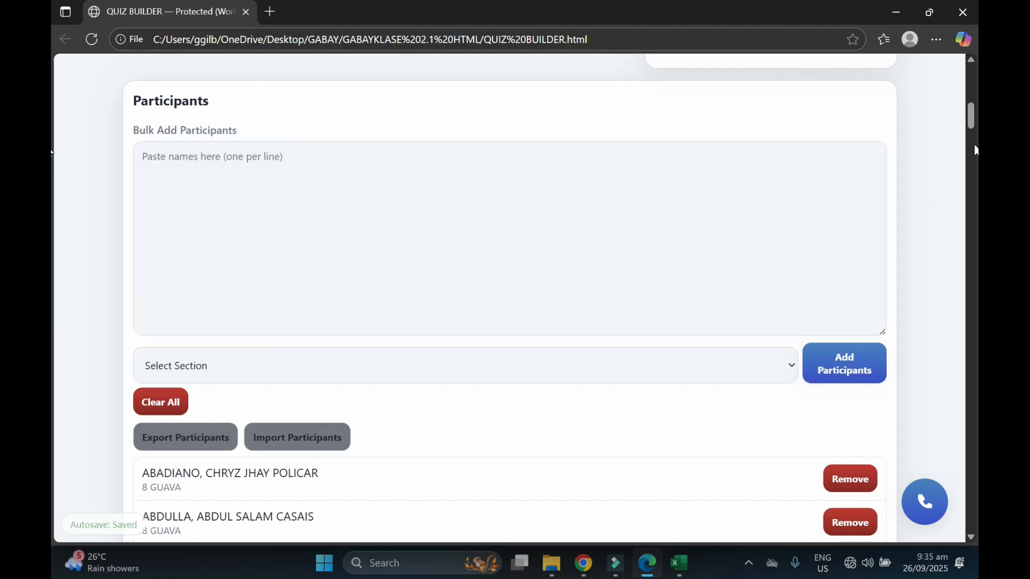
pyautogui.scroll(-15, 53, 193)
pyautogui.scroll(-20, 53, 194)
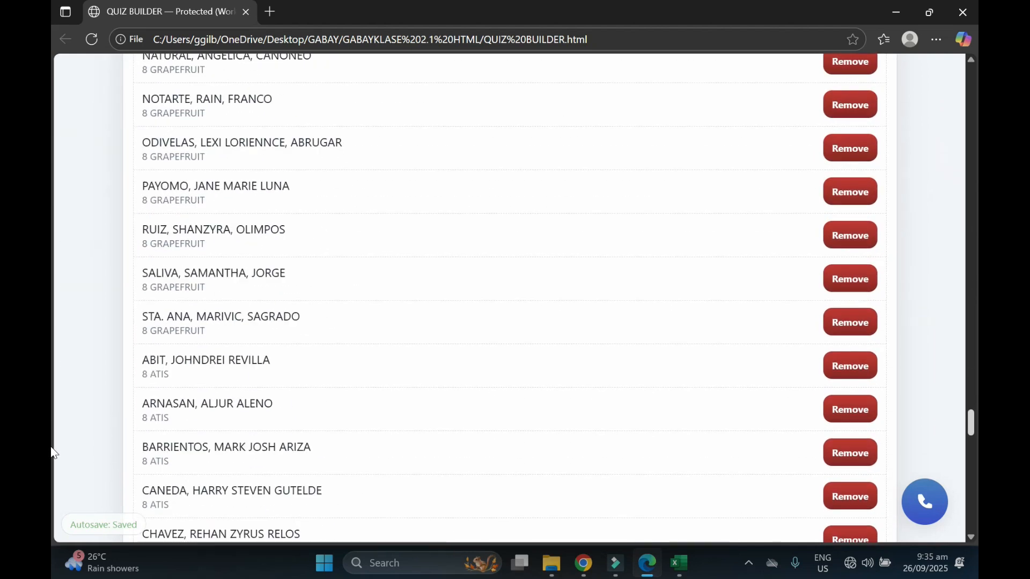
pyautogui.scroll(-2, 50, 533)
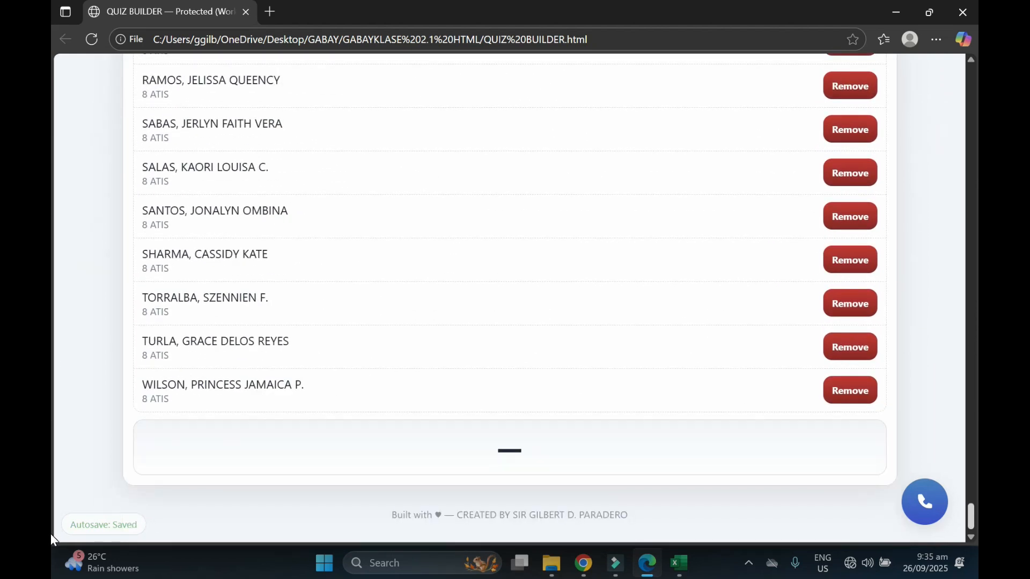
pyautogui.scroll(20, 51, 533)
pyautogui.scroll(10, 52, 167)
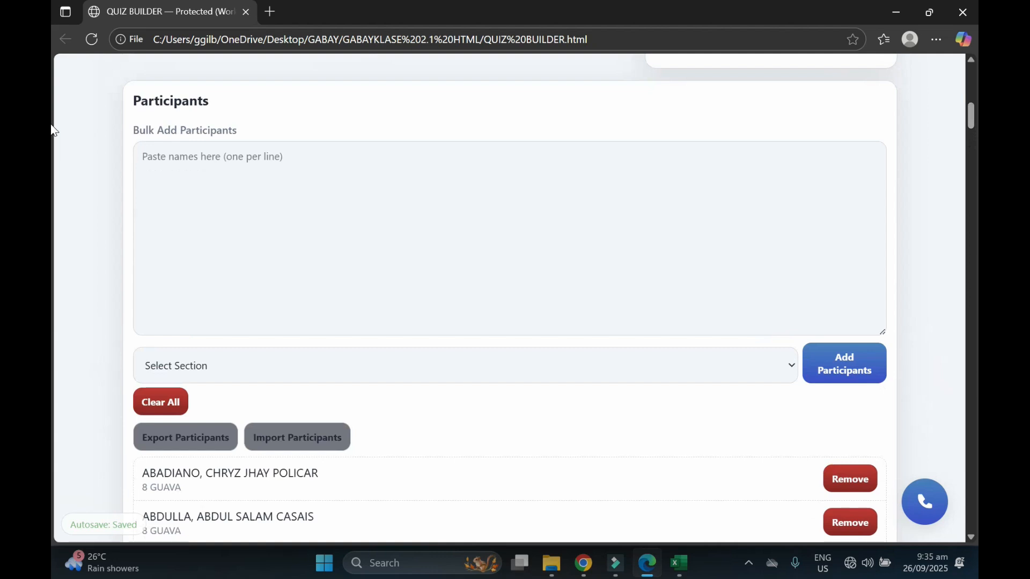
# Step: Choose 8 DRAGONFRUIT as the section for the bulk participants and make the empty names list ready for input
pyautogui.click(241, 373)
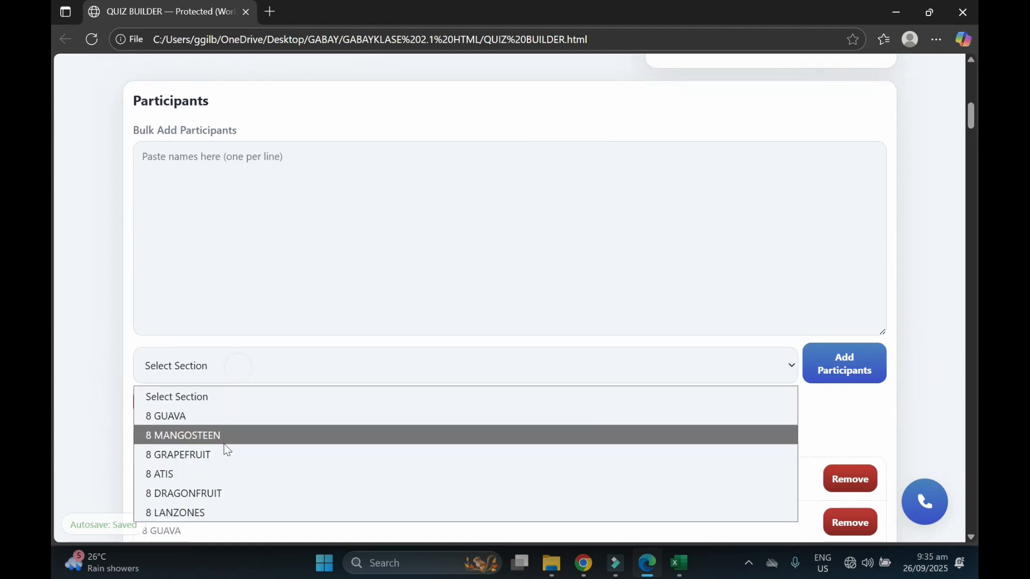
pyautogui.click(203, 492)
pyautogui.click(203, 170)
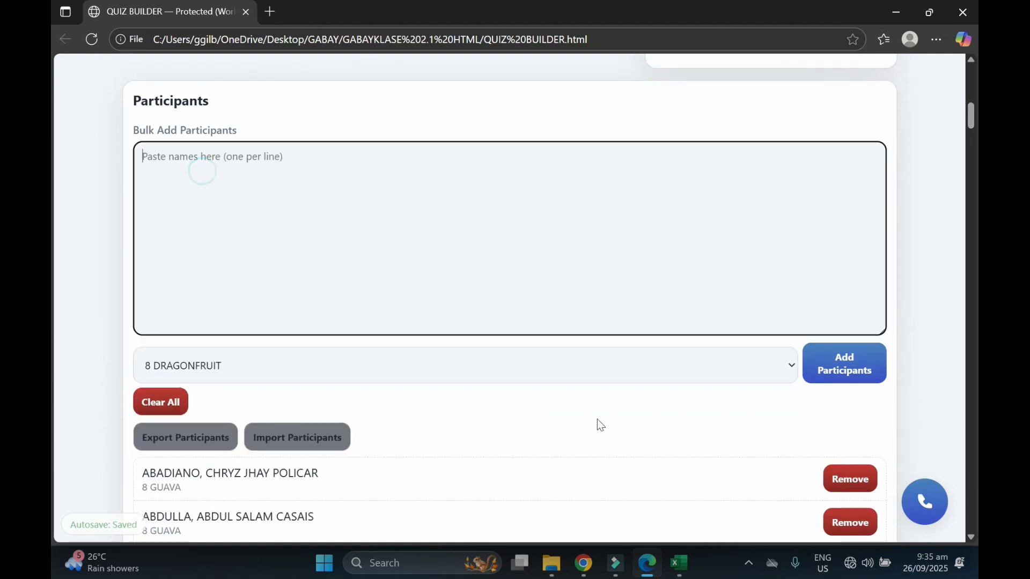
# Step: Close the EsP8 ATIS workbook and open the EsP8 DRAGONFRUIT class record from the Desktop folder
pyautogui.click(677, 561)
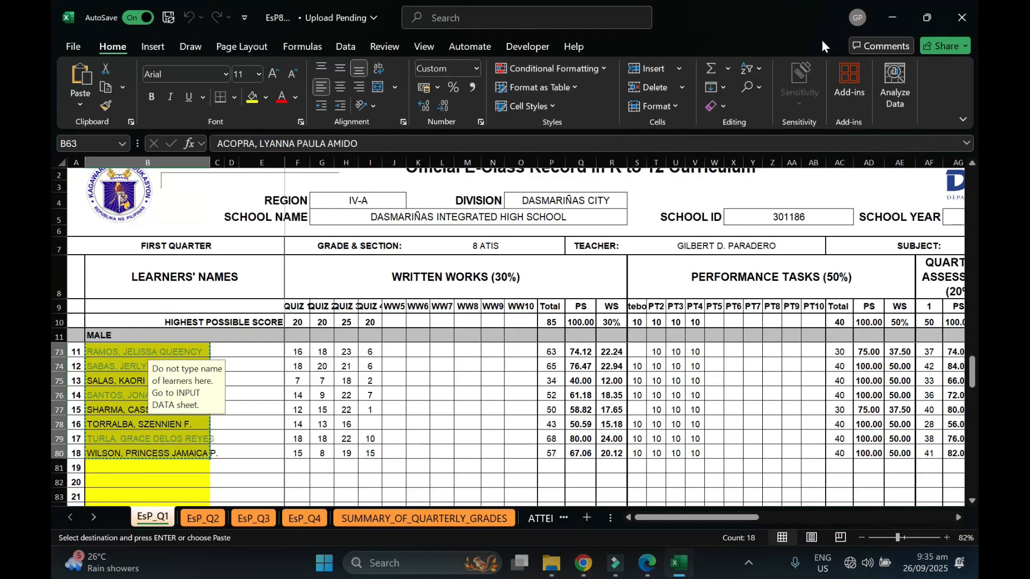
pyautogui.click(962, 21)
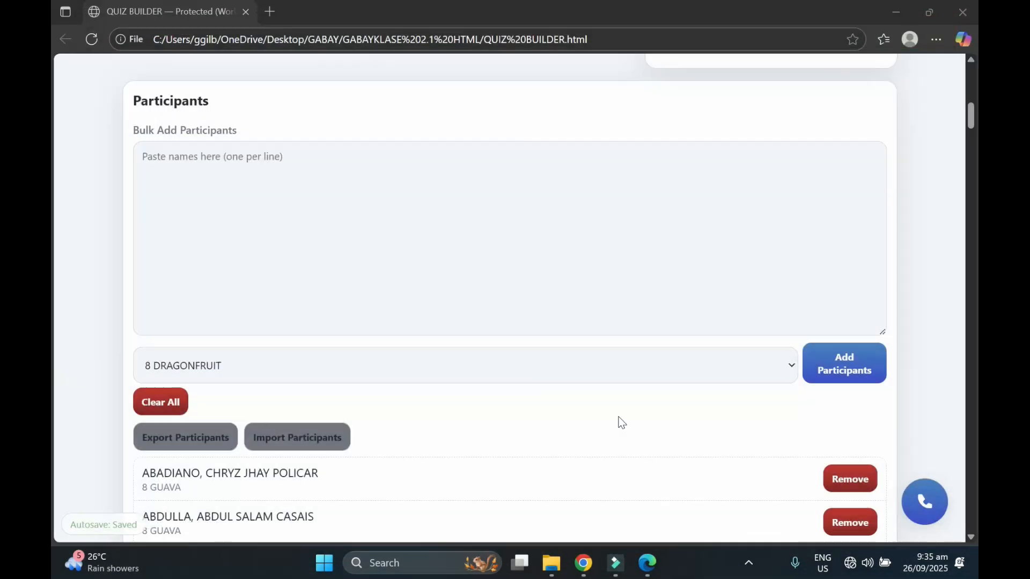
pyautogui.moveTo(579, 567)
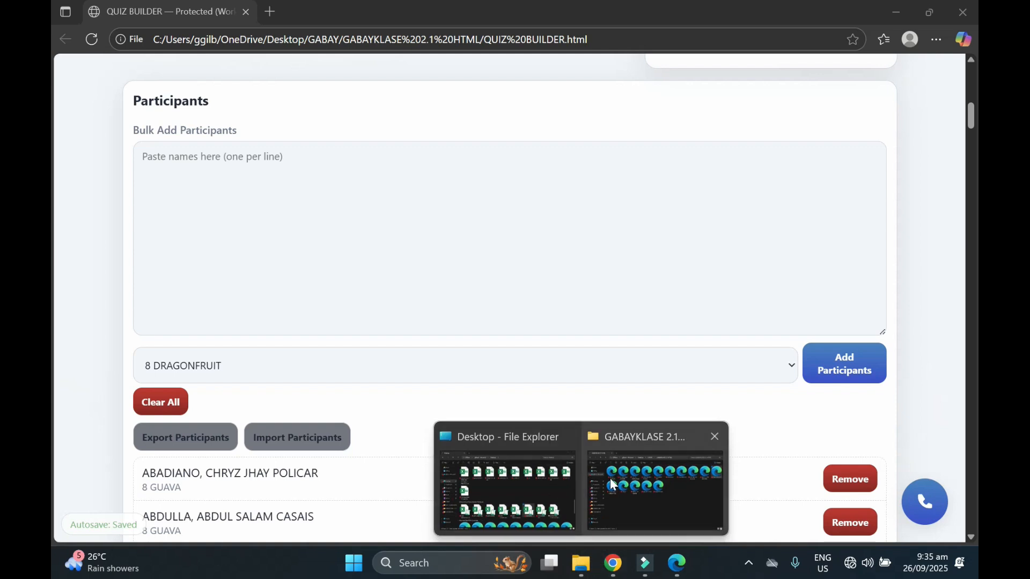
pyautogui.click(507, 483)
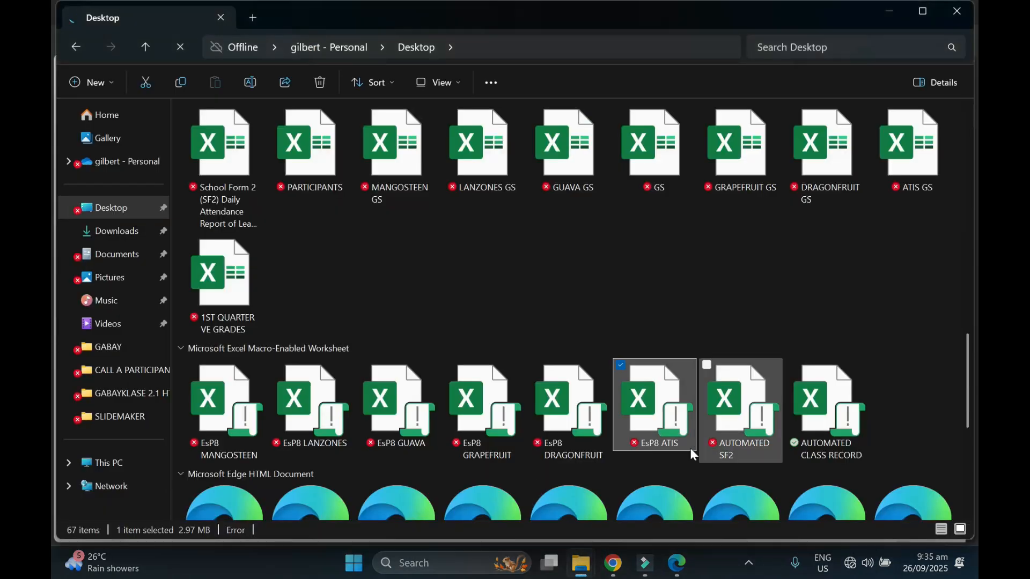
pyautogui.click(568, 400)
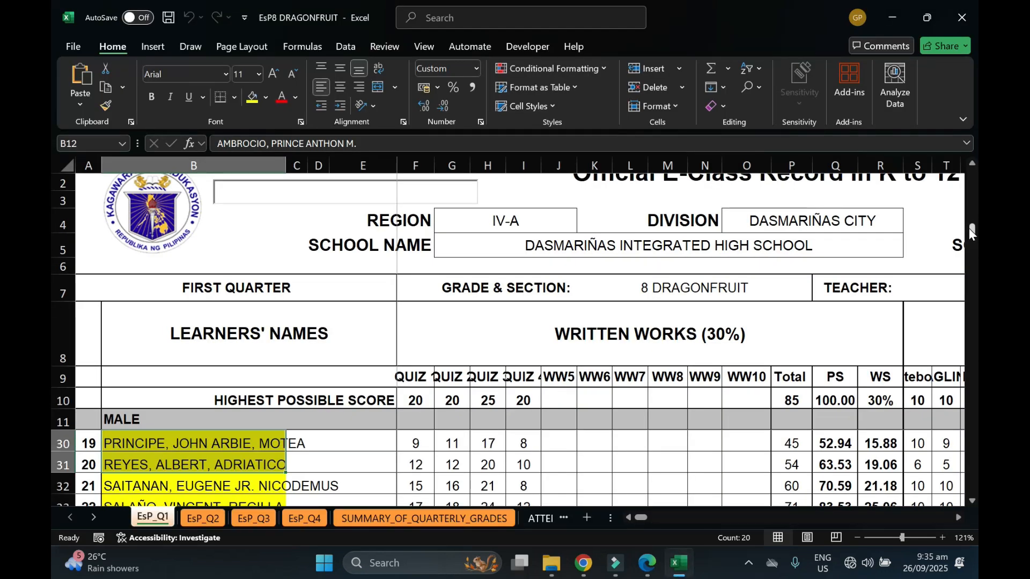
# Step: Copy all the male learners' names from the EsP8 DRAGONFRUIT workbook and paste them into the bulk participants list in the Quiz Builder
pyautogui.scroll(6, 972, 232)
pyautogui.moveTo(167, 450)
pyautogui.mouseDown()
pyautogui.moveTo(166, 528)
pyautogui.moveTo(164, 445)
pyautogui.moveTo(156, 473)
pyautogui.moveTo(161, 512)
pyautogui.moveTo(163, 443)
pyautogui.mouseUp()
pyautogui.hotkey('ctrl', 'c')
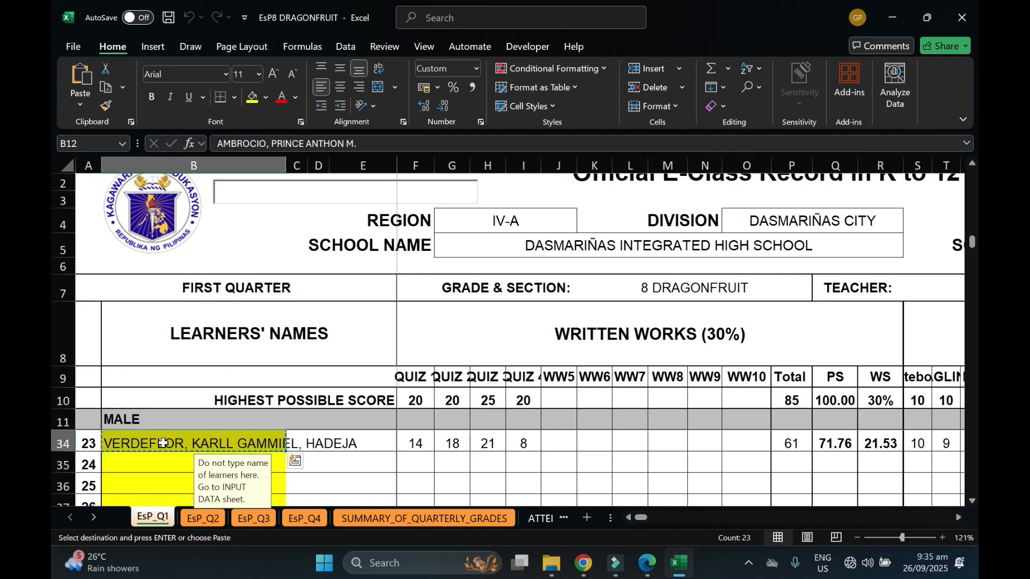
pyautogui.click(880, 12)
pyautogui.click(649, 562)
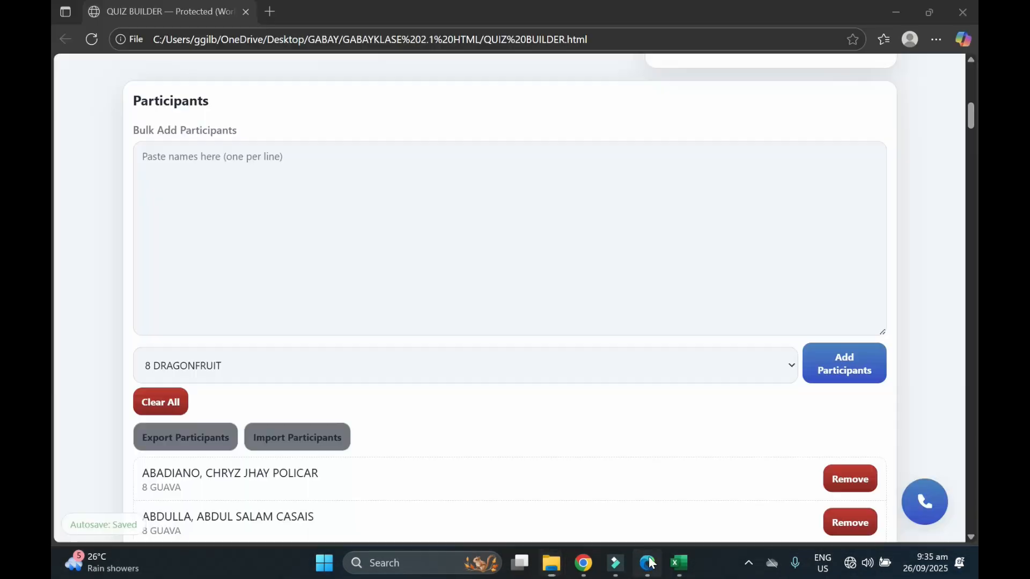
pyautogui.hotkey('ctrl', 'v')
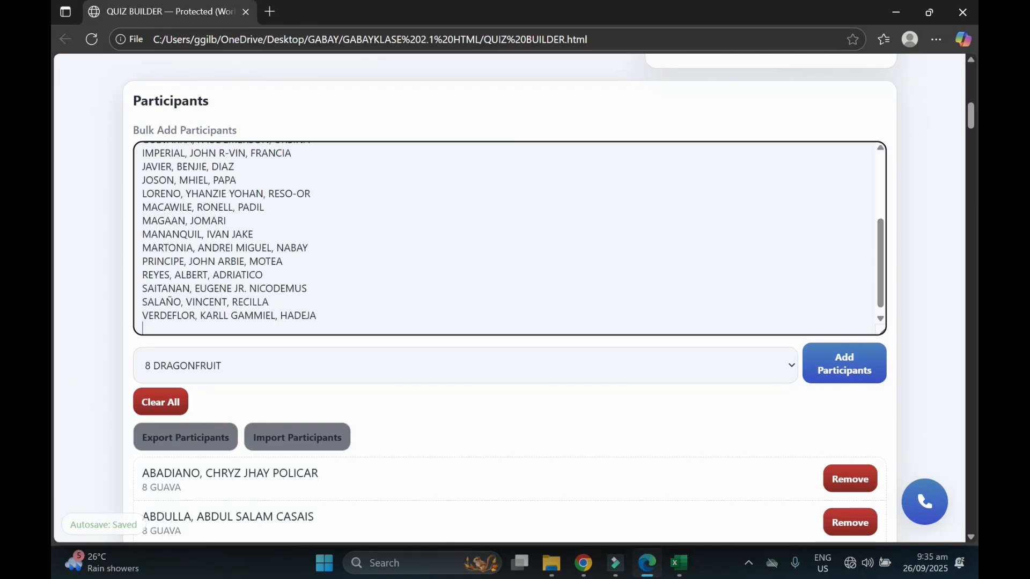
# Step: Copy all the female learners' names from the EsP8 DRAGONFRUIT workbook and append them to the bulk participants list without a trailing blank line
pyautogui.click(679, 562)
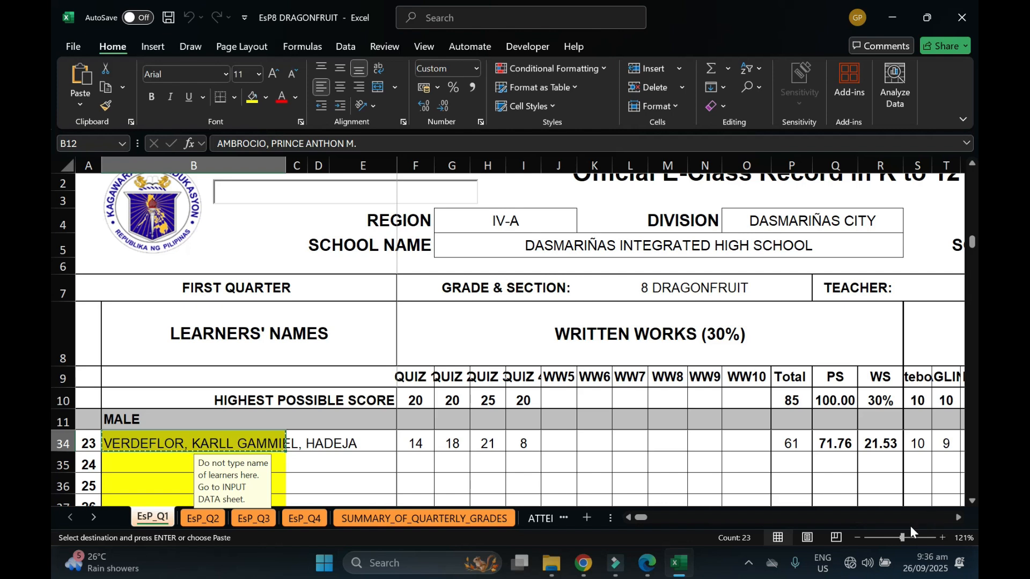
pyautogui.click(890, 538)
pyautogui.scroll(-5, 50, 294)
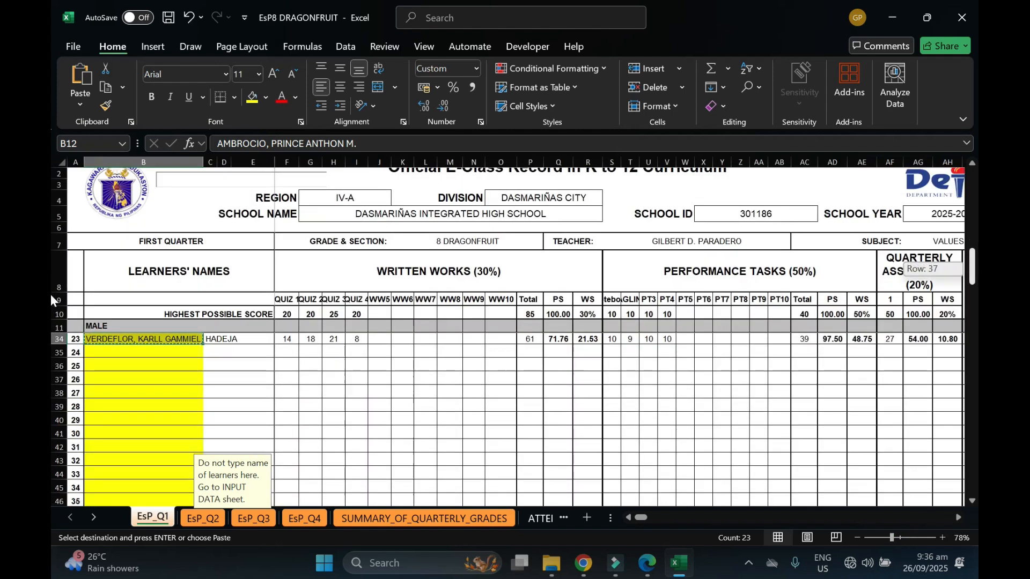
pyautogui.scroll(-2, 51, 338)
pyautogui.moveTo(91, 427); pyautogui.dragTo(140, 466)
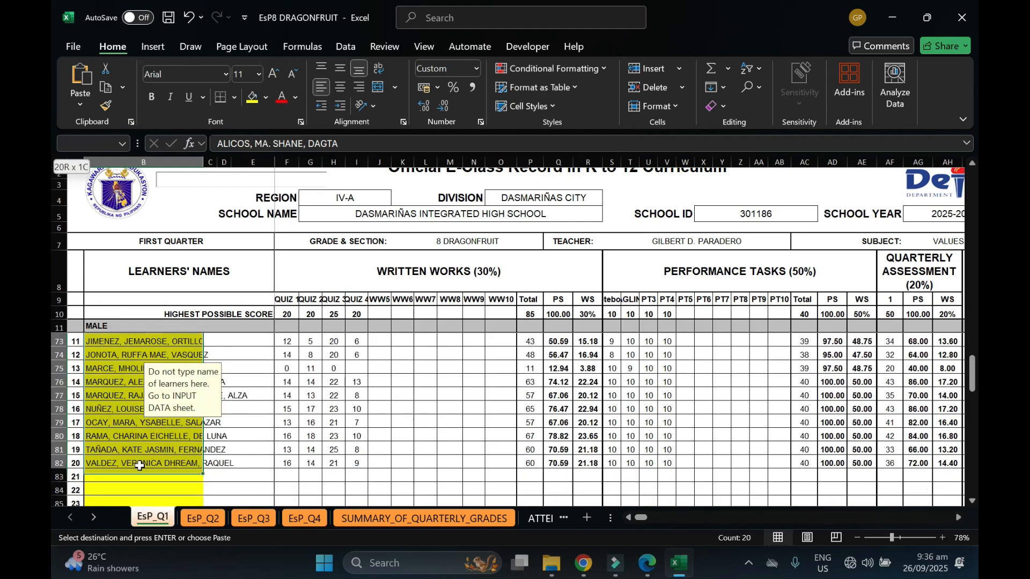
pyautogui.hotkey('ctrl', 'c')
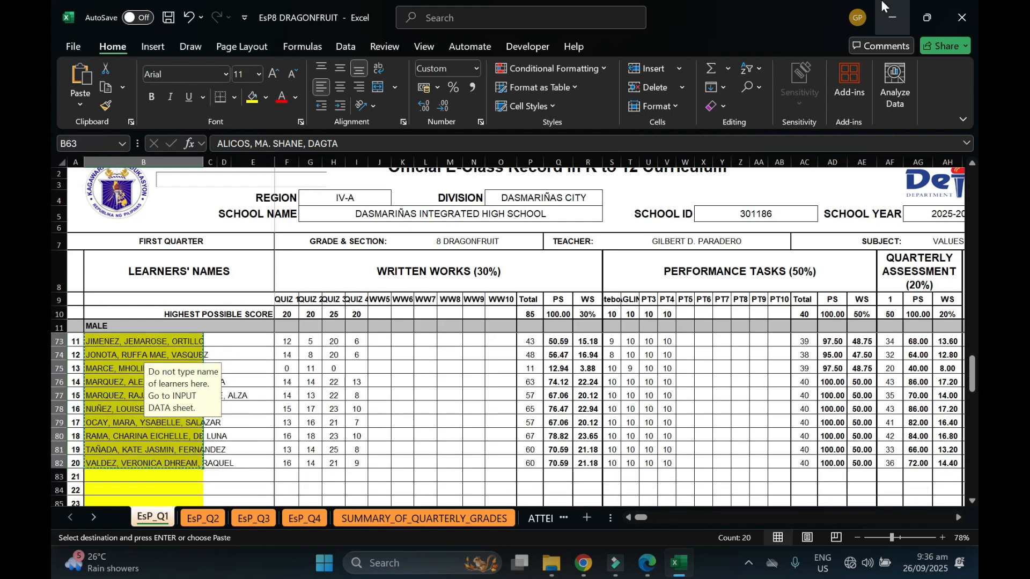
pyautogui.click(884, 7)
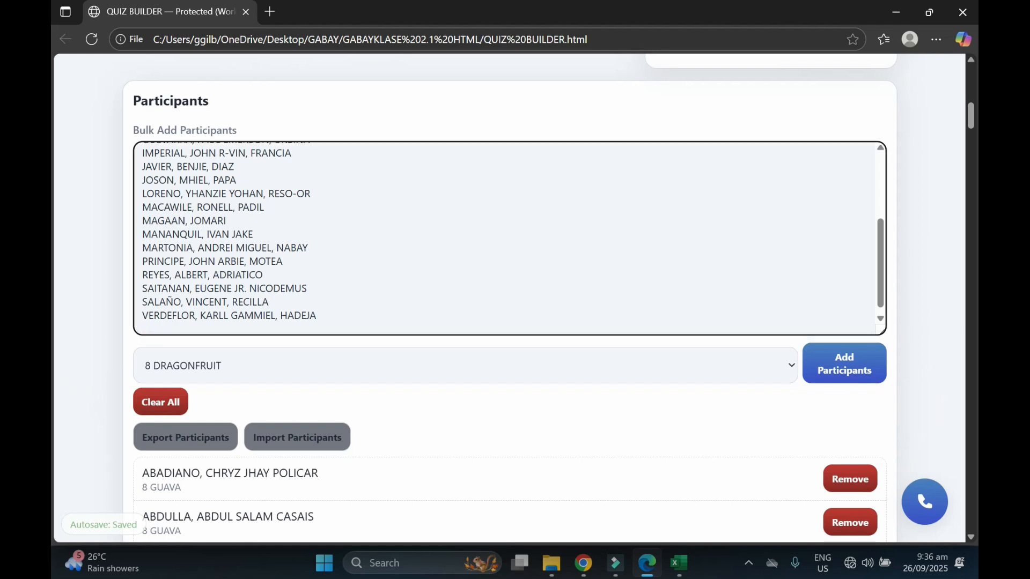
pyautogui.hotkey('ctrl', 'v')
pyautogui.press('BackSpace')
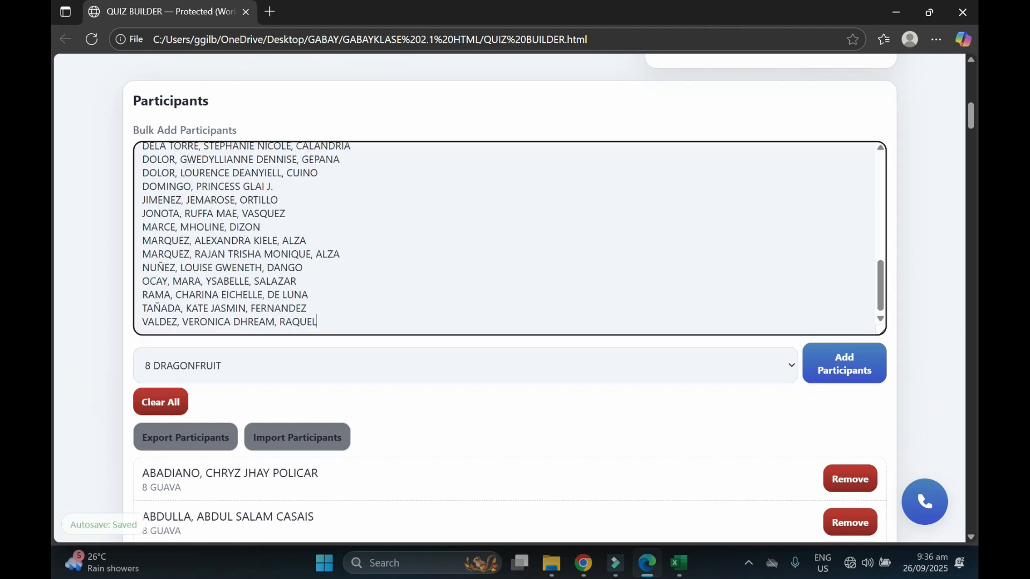
# Step: Add all the listed learners as participants of 8 DRAGONFRUIT and make the empty names list ready for input
pyautogui.moveTo(969, 123); pyautogui.dragTo(977, 151)
pyautogui.scroll(8, 53, 156)
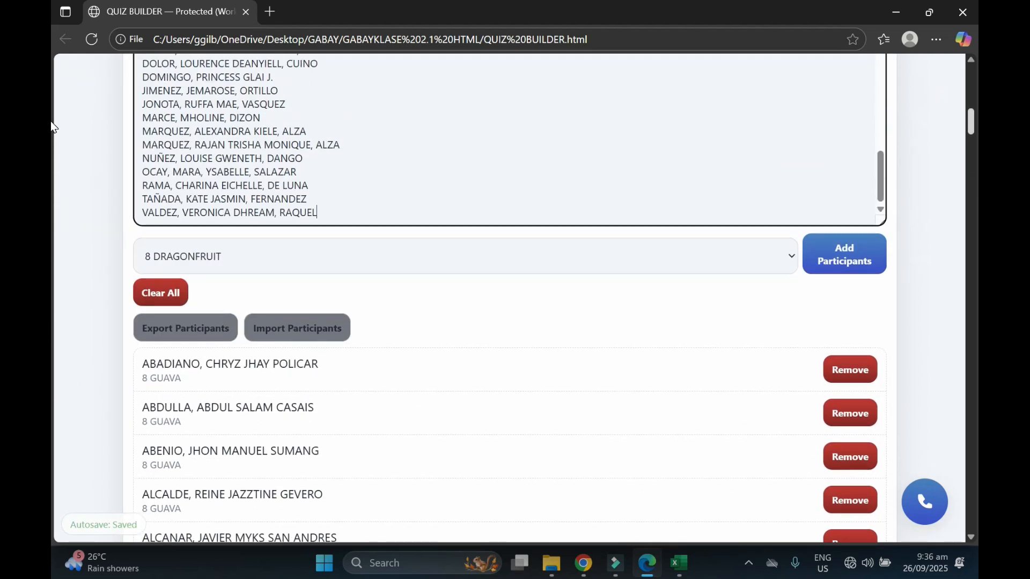
pyautogui.click(843, 251)
pyautogui.moveTo(971, 133); pyautogui.dragTo(974, 110)
pyautogui.click(189, 172)
# Step: Close the EsP8 DRAGONFRUIT workbook and open the EsP8 LANZONES class record from the Desktop folder
pyautogui.click(678, 564)
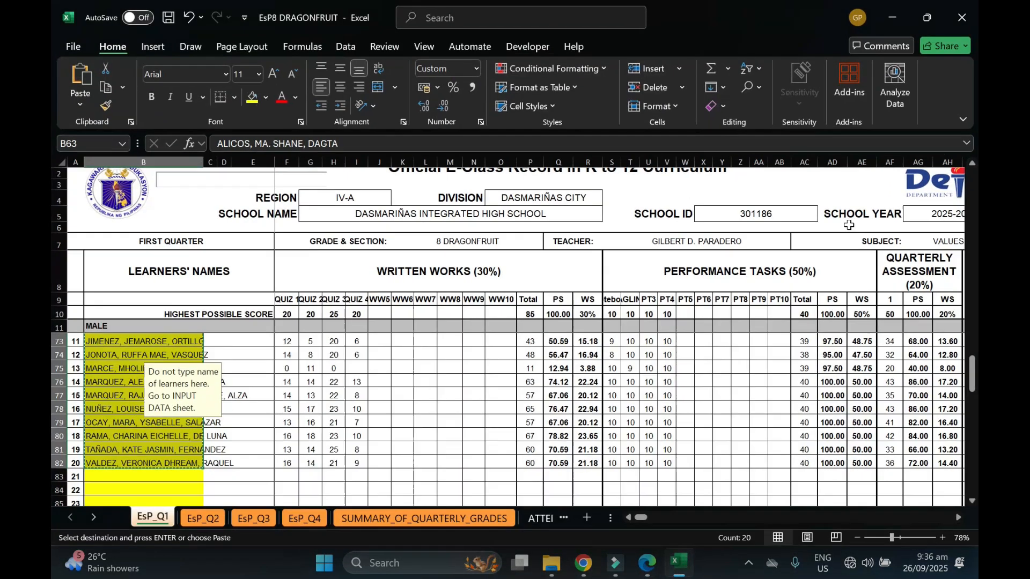
pyautogui.click(963, 17)
pyautogui.click(555, 301)
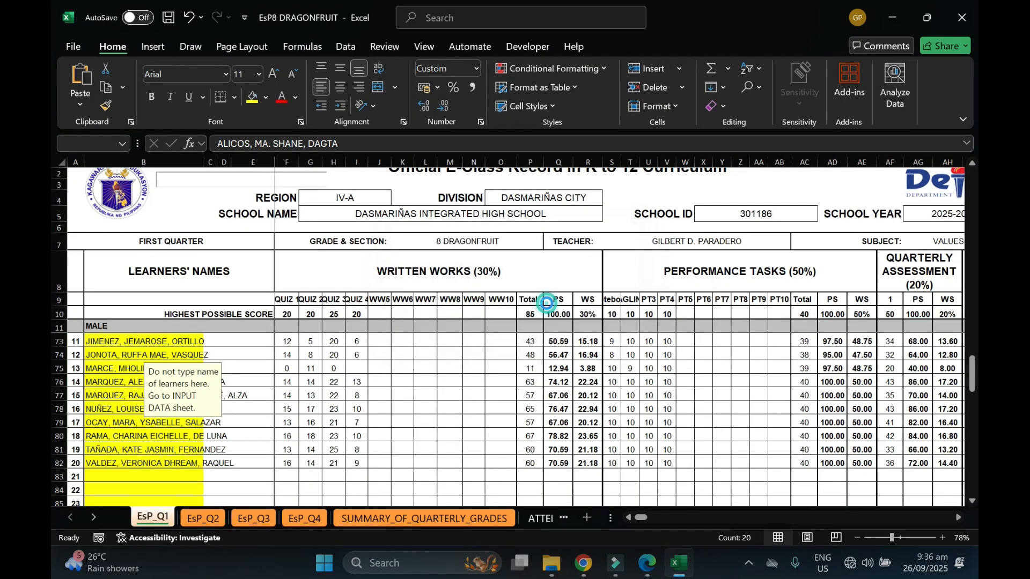
pyautogui.moveTo(579, 555)
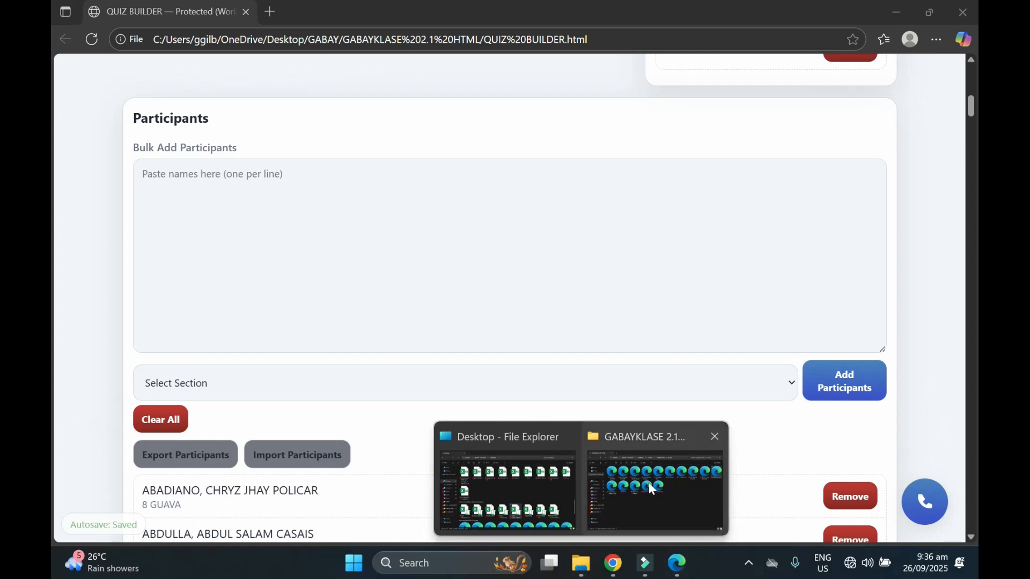
pyautogui.click(649, 502)
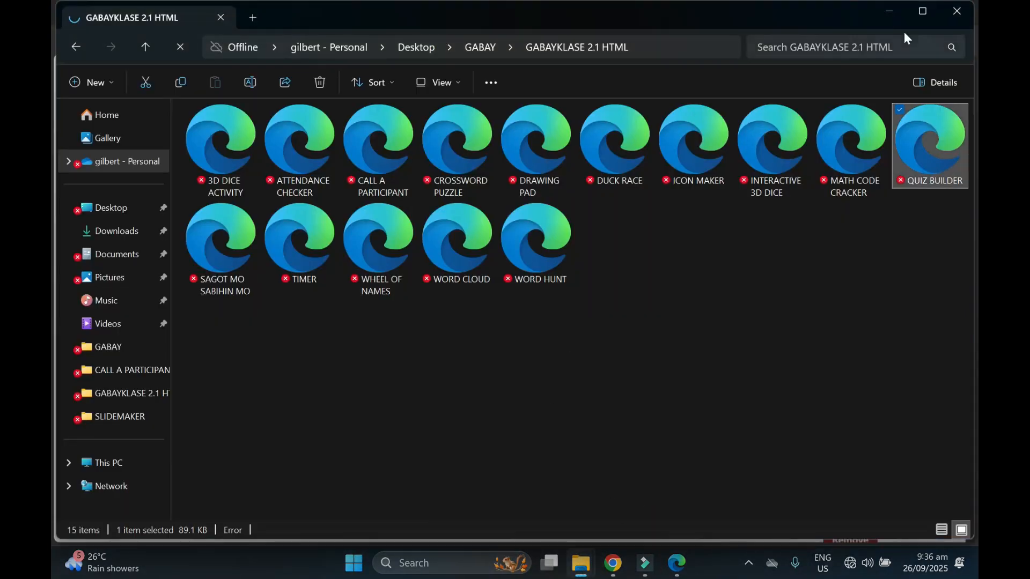
pyautogui.click(891, 13)
pyautogui.moveTo(580, 563)
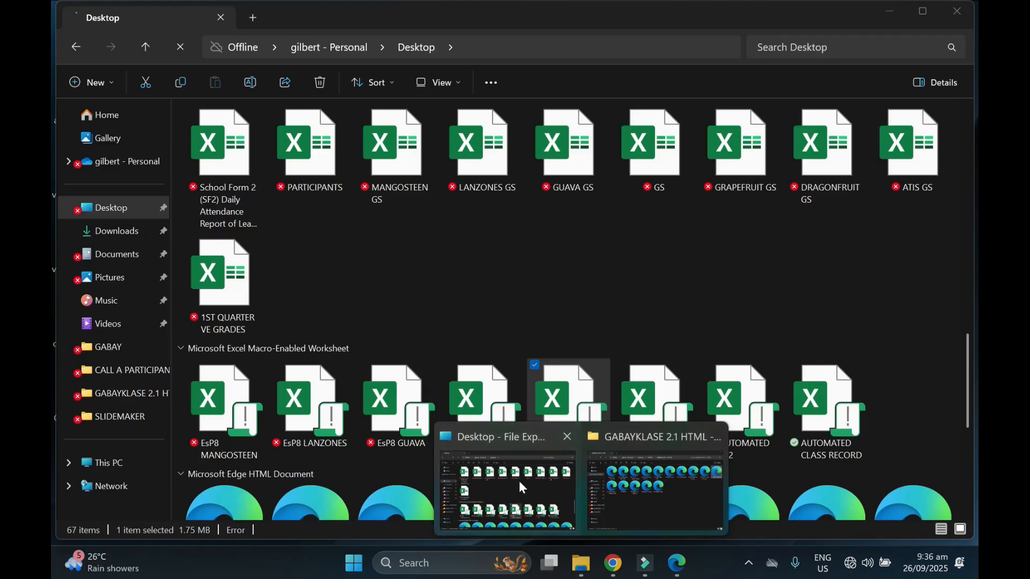
pyautogui.click(519, 480)
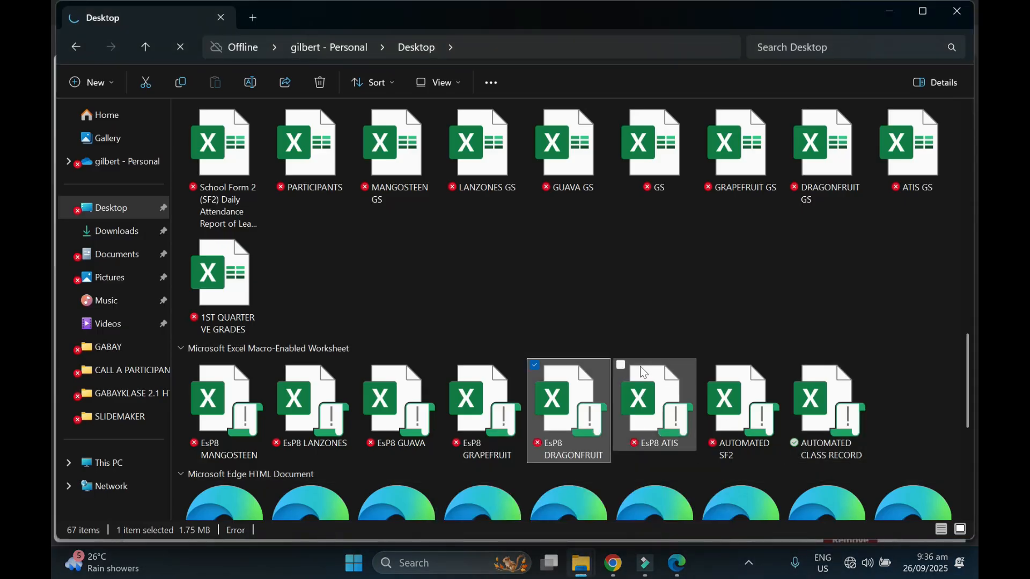
pyautogui.click(329, 388)
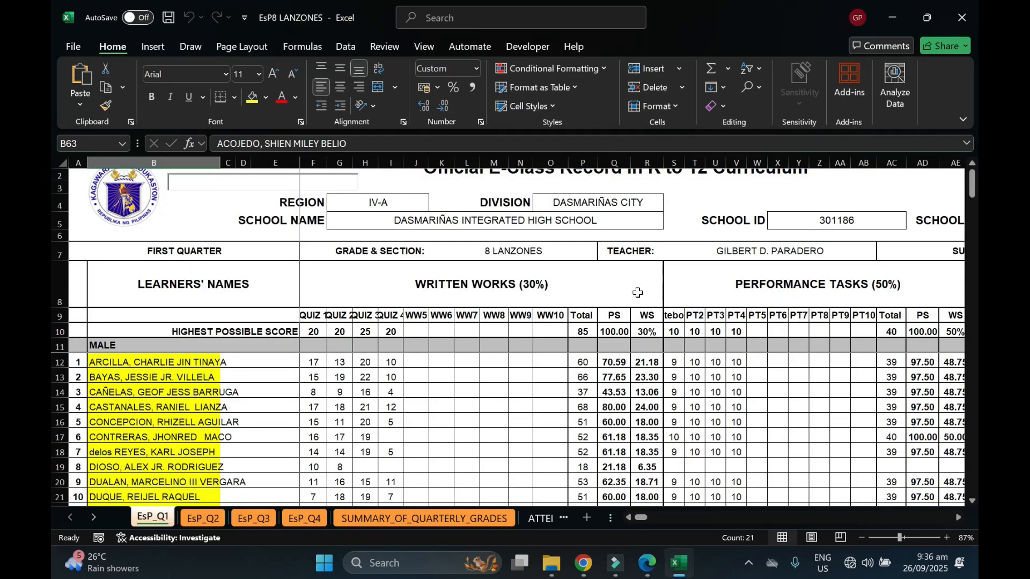
# Step: Copy all the male learners' names from the EsP8 LANZONES workbook and paste them into the bulk participants list in the Quiz Builder
pyautogui.moveTo(129, 363); pyautogui.dragTo(170, 430)
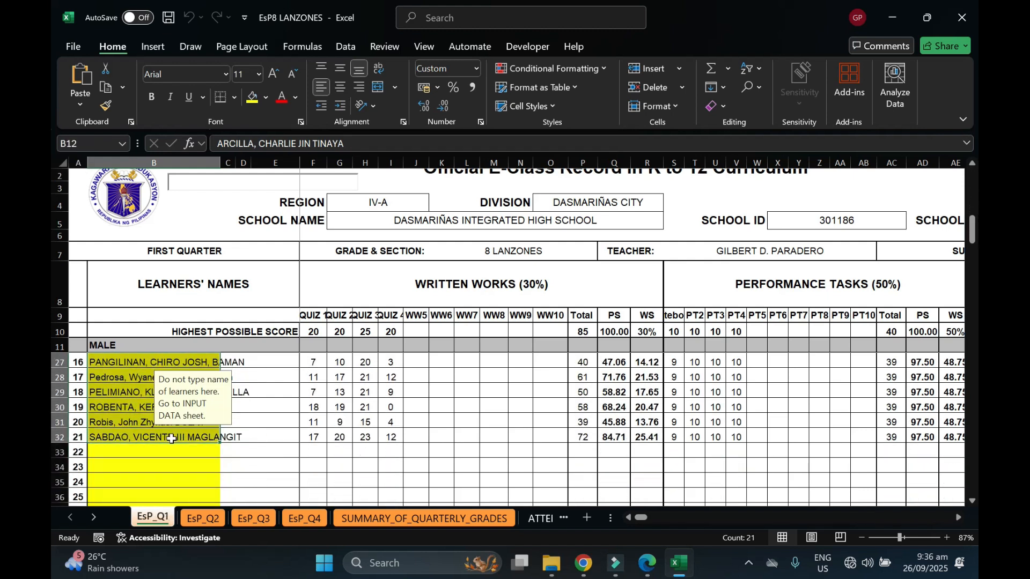
pyautogui.hotkey('ctrl', 'c')
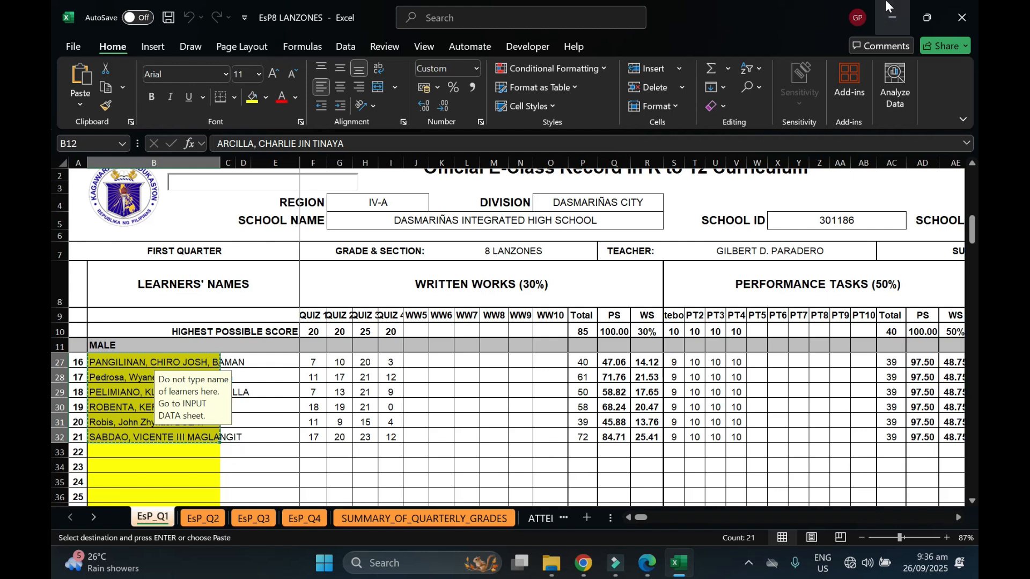
pyautogui.click(892, 18)
pyautogui.click(647, 561)
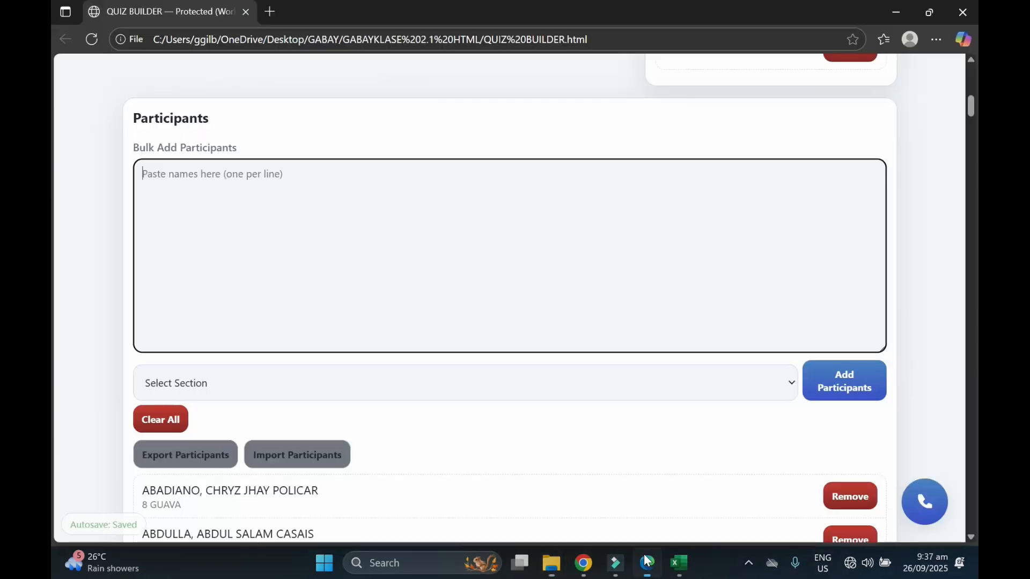
pyautogui.click(249, 184)
pyautogui.hotkey('ctrl', 'v')
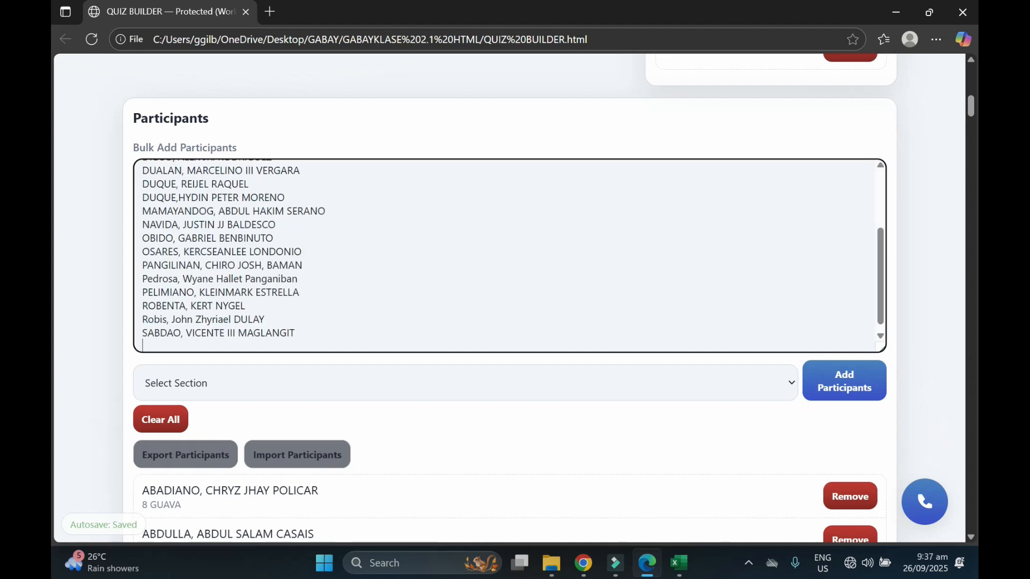
# Step: Copy all the female learners' names from the EsP8 LANZONES workbook and append them to the bulk participants list without a trailing blank line
pyautogui.click(679, 563)
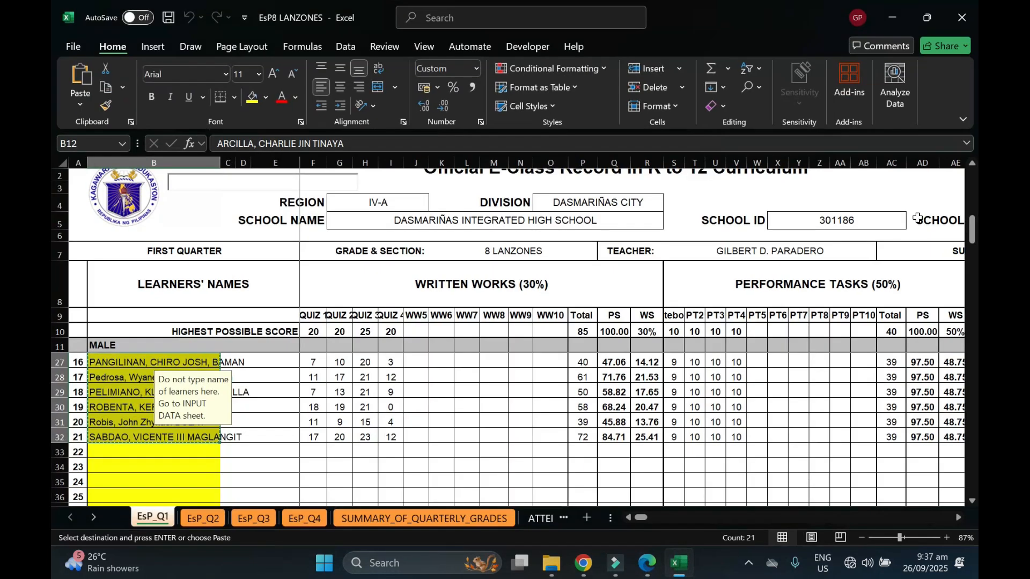
pyautogui.moveTo(972, 237); pyautogui.dragTo(50, 323)
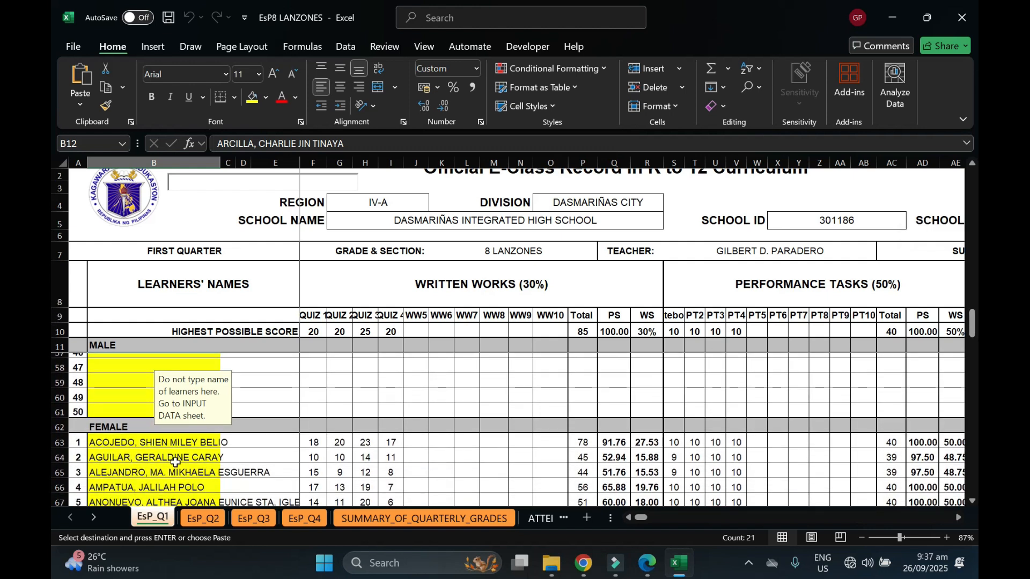
pyautogui.moveTo(125, 443); pyautogui.dragTo(150, 369)
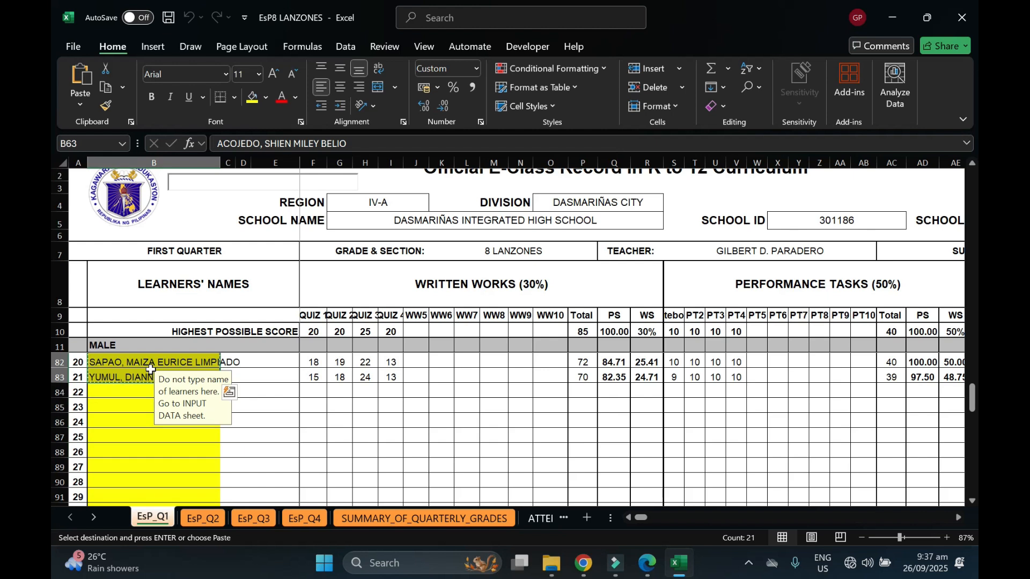
pyautogui.click(892, 16)
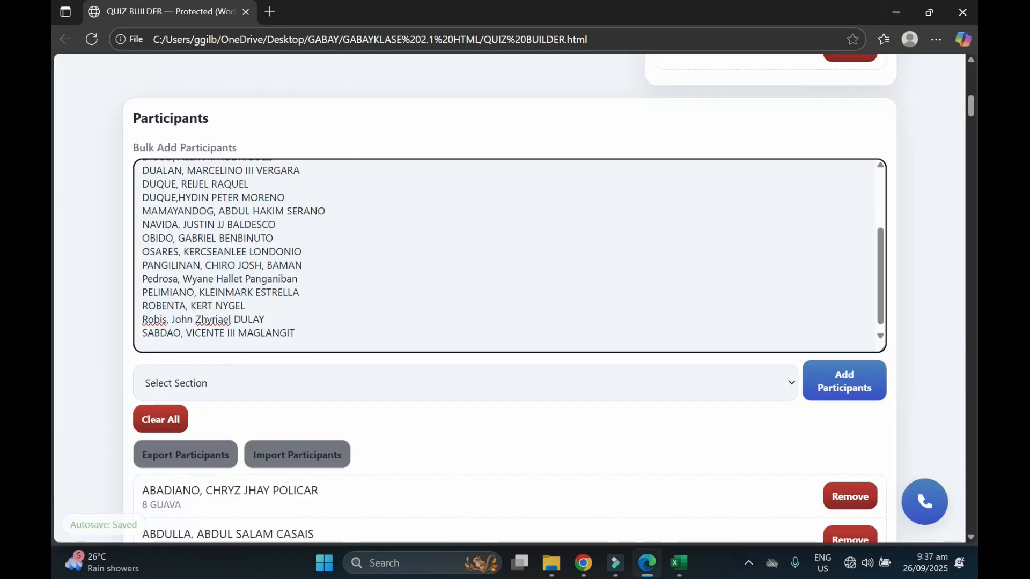
pyautogui.hotkey('ctrl', 'v')
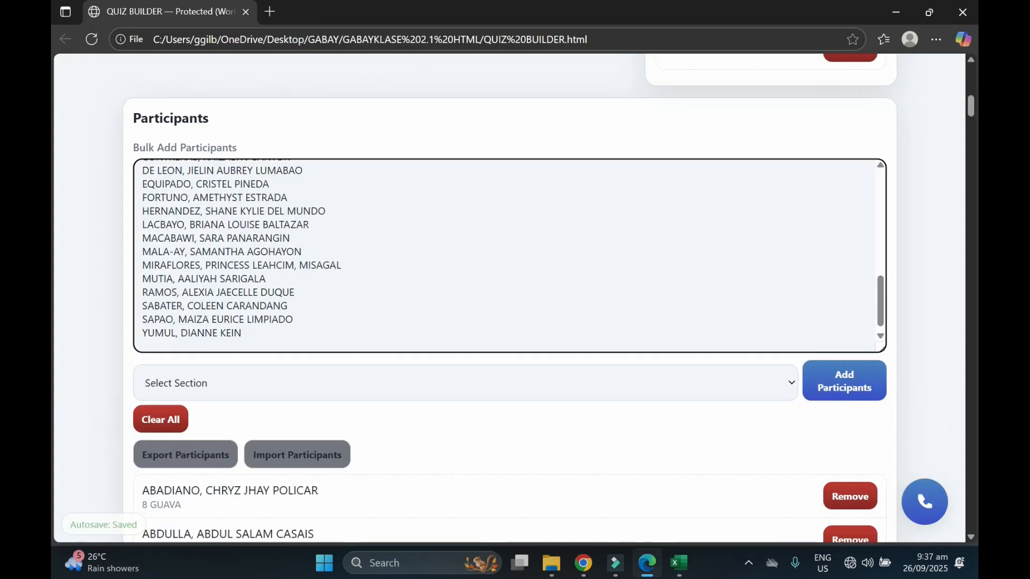
pyautogui.press('BackSpace')
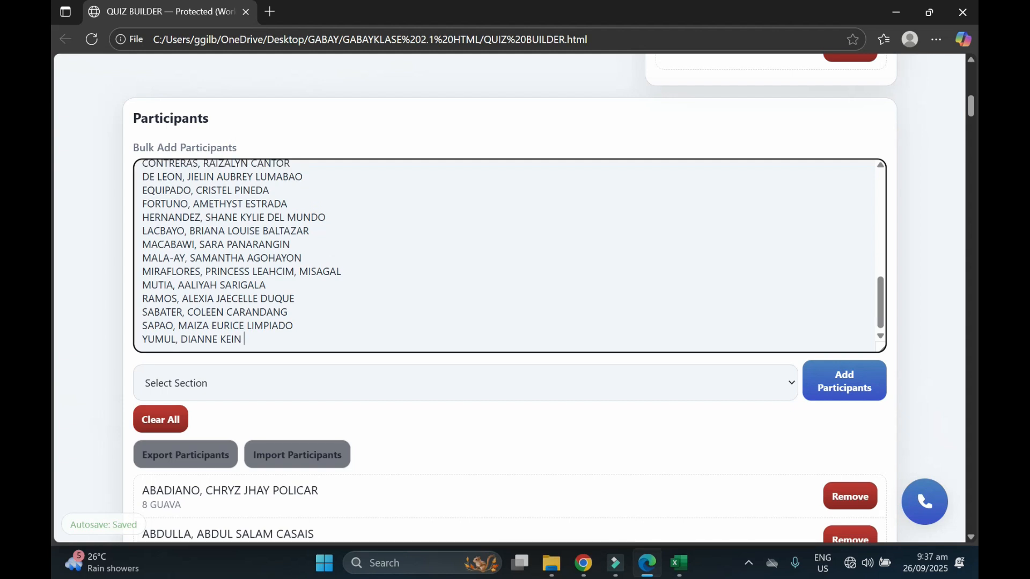
# Step: Add the listed learners as participants of section 8 LANZONES and look through the participants list
pyautogui.click(161, 395)
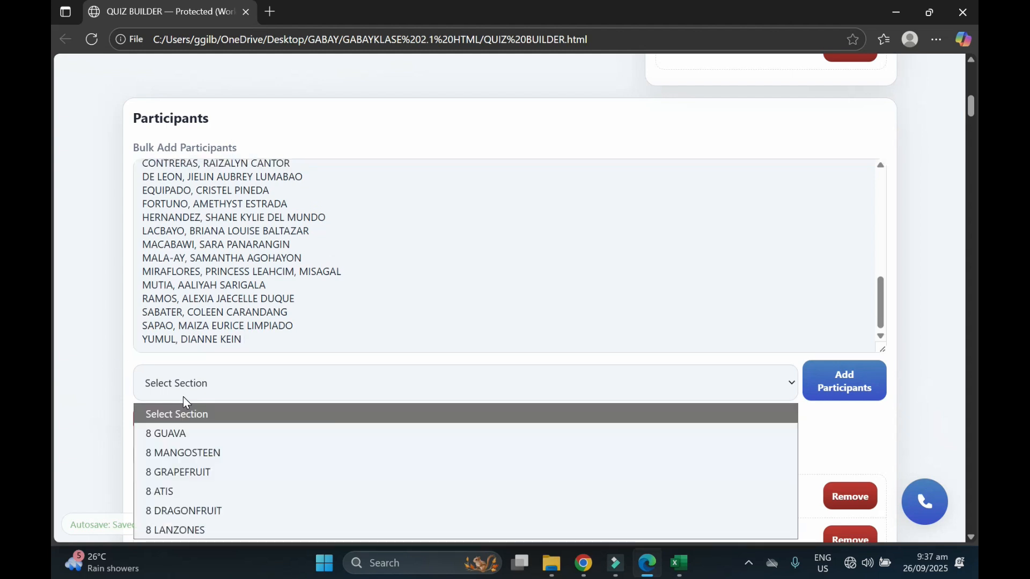
pyautogui.click(232, 531)
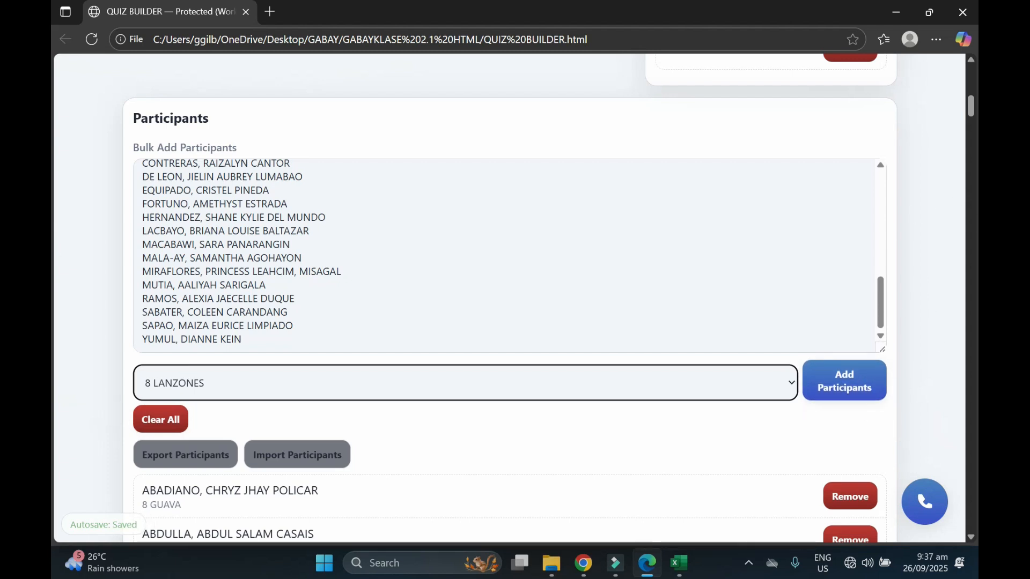
pyautogui.click(833, 385)
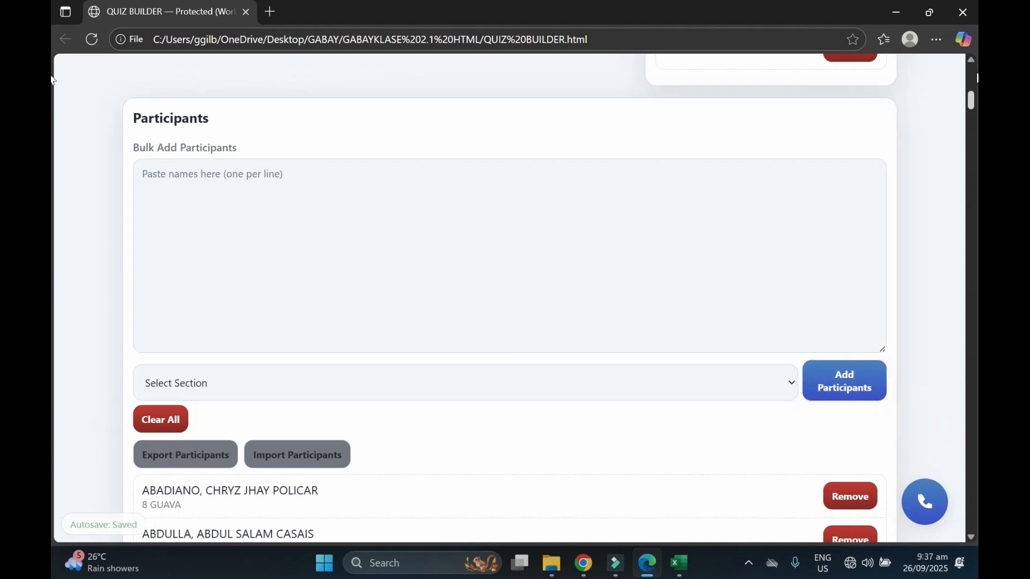
pyautogui.scroll(-10, 54, 267)
pyautogui.scroll(-15, 54, 266)
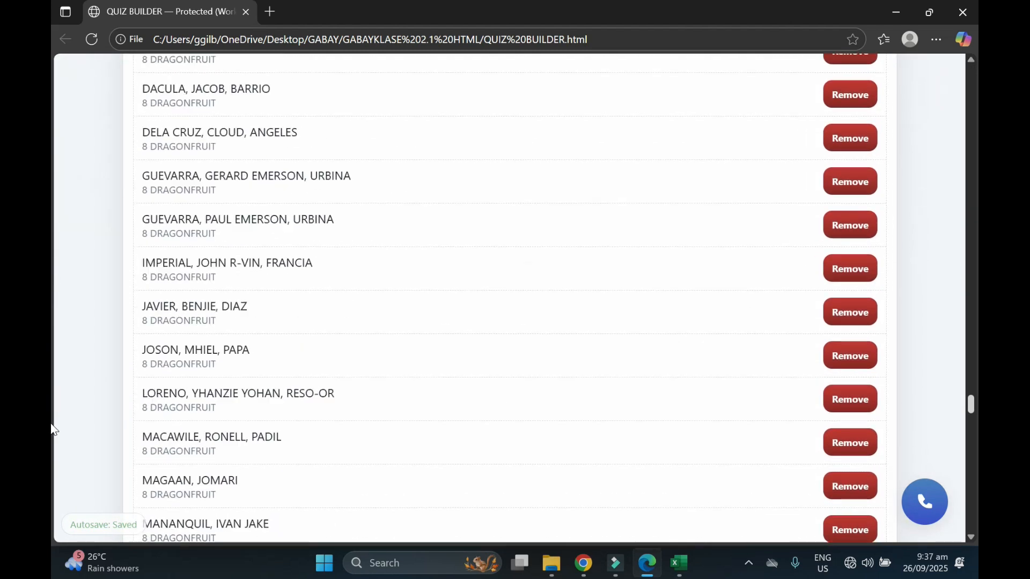
pyautogui.scroll(20, 54, 513)
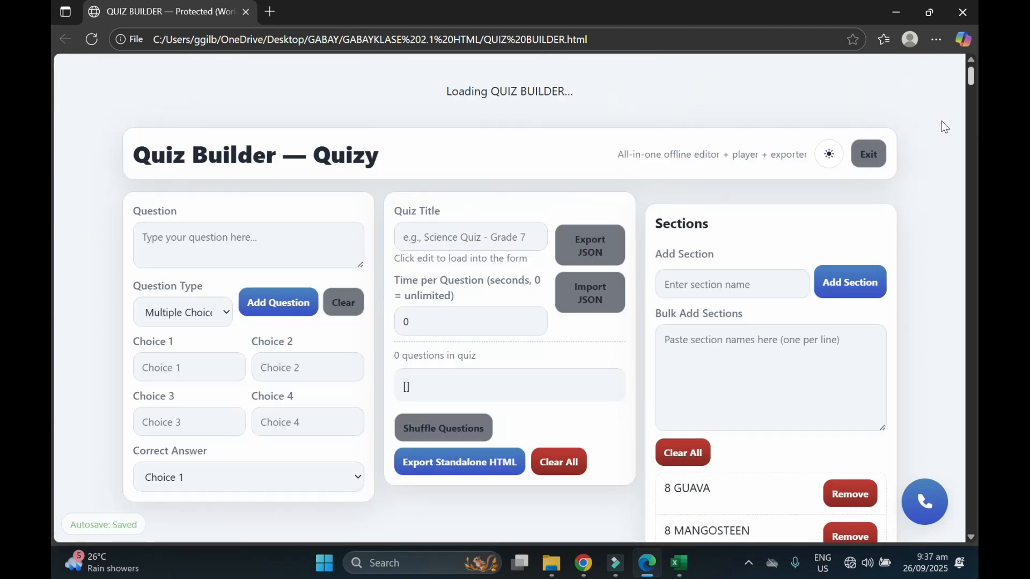
# Step: Start clearing all sections, cancel the request, and view the sections list
pyautogui.click(670, 448)
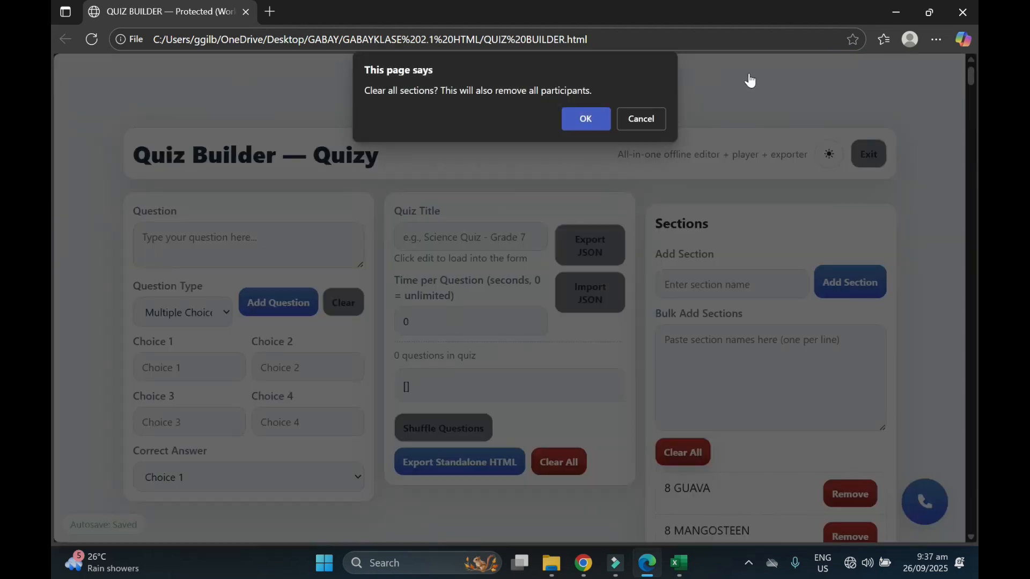
pyautogui.click(643, 119)
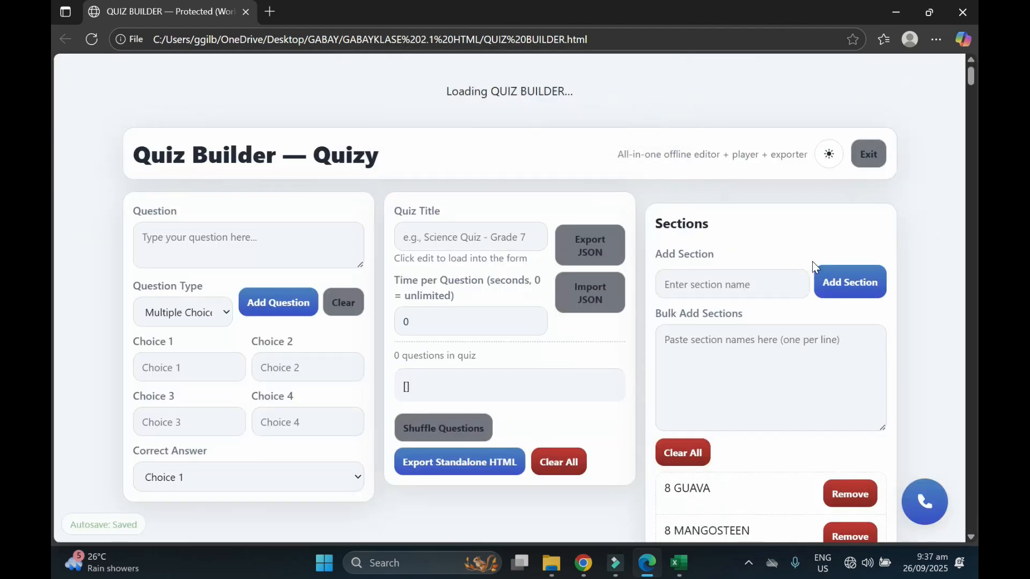
pyautogui.moveTo(970, 80); pyautogui.dragTo(973, 85)
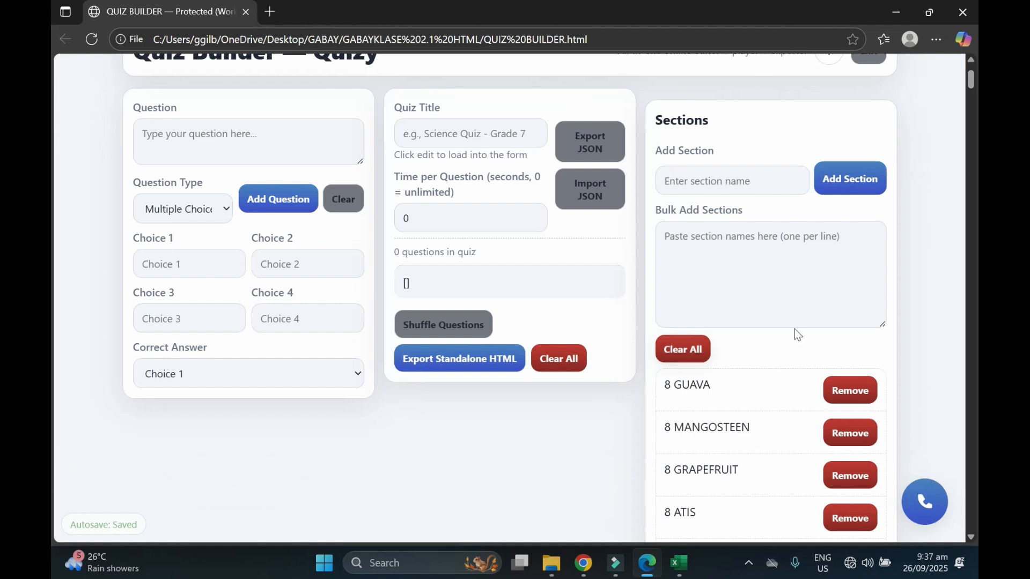
# Step: Export the participants to a JSON file and show the exported file in its download folder
pyautogui.scroll(1, 975, 83)
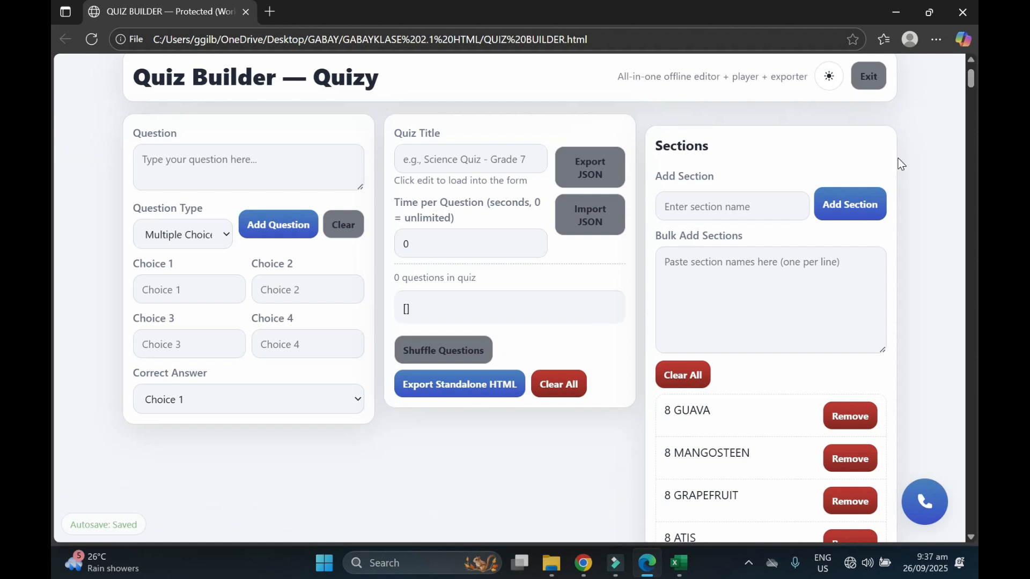
pyautogui.moveTo(972, 76); pyautogui.dragTo(977, 105)
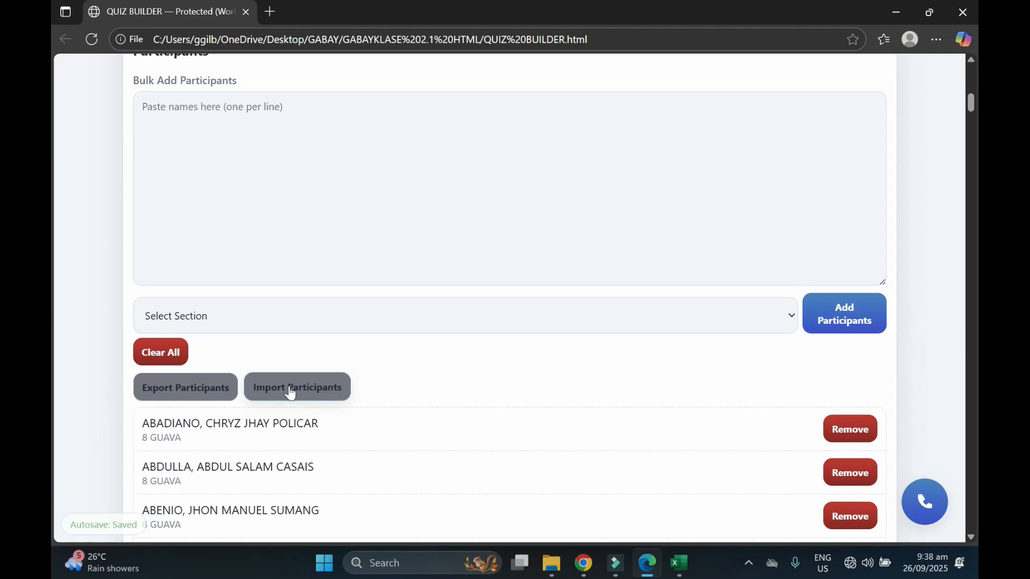
pyautogui.click(187, 392)
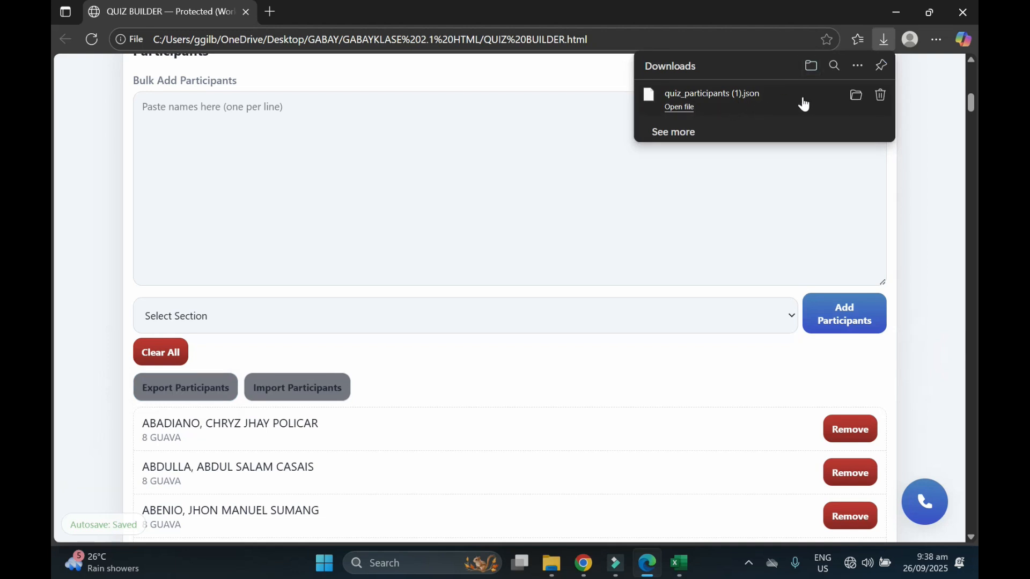
pyautogui.moveTo(856, 97)
pyautogui.click(857, 98)
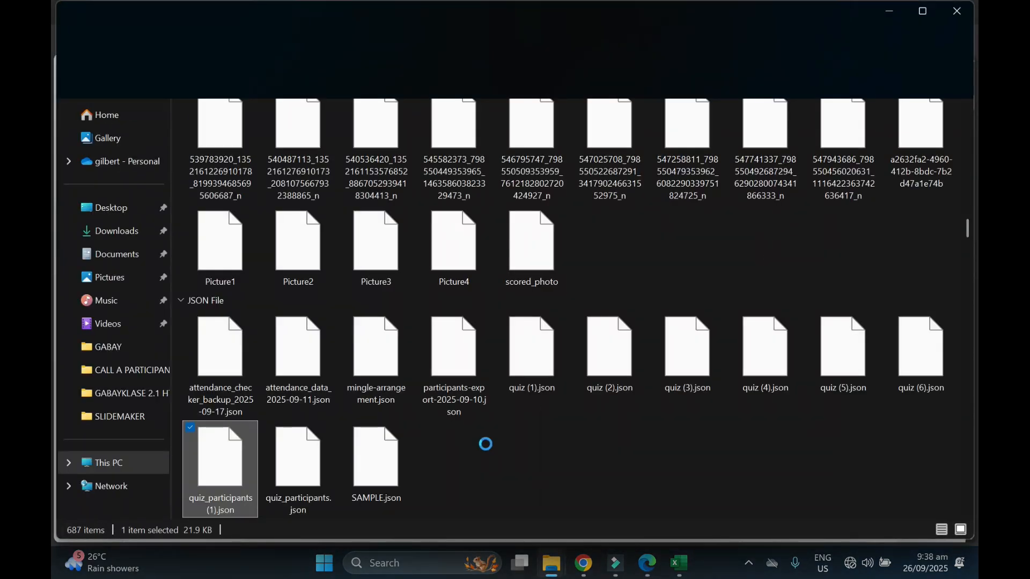
# Step: Rename the exported participants file as GRADE8 PARTICIPANTS.json
pyautogui.rightClick(223, 469)
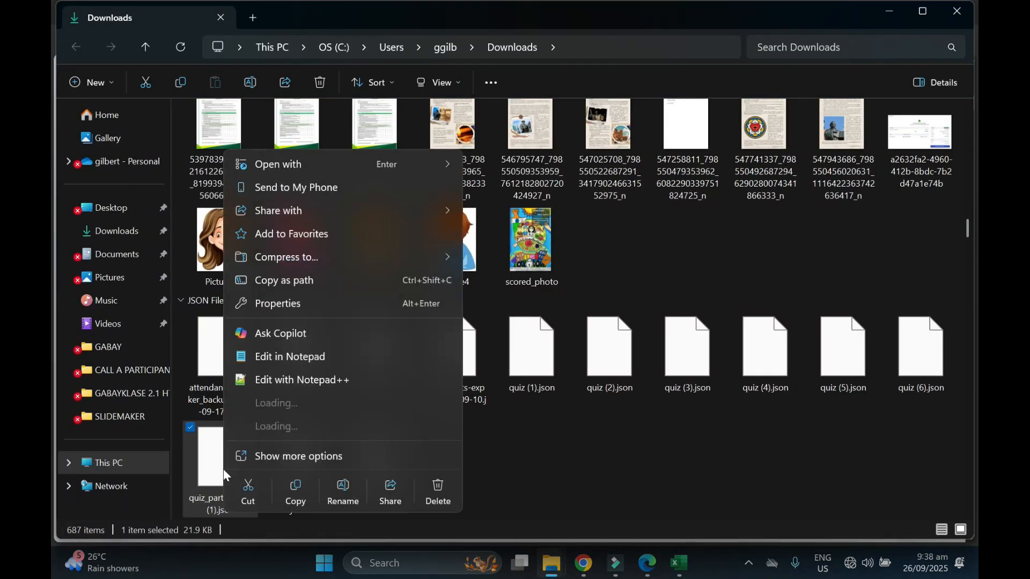
pyautogui.click(343, 490)
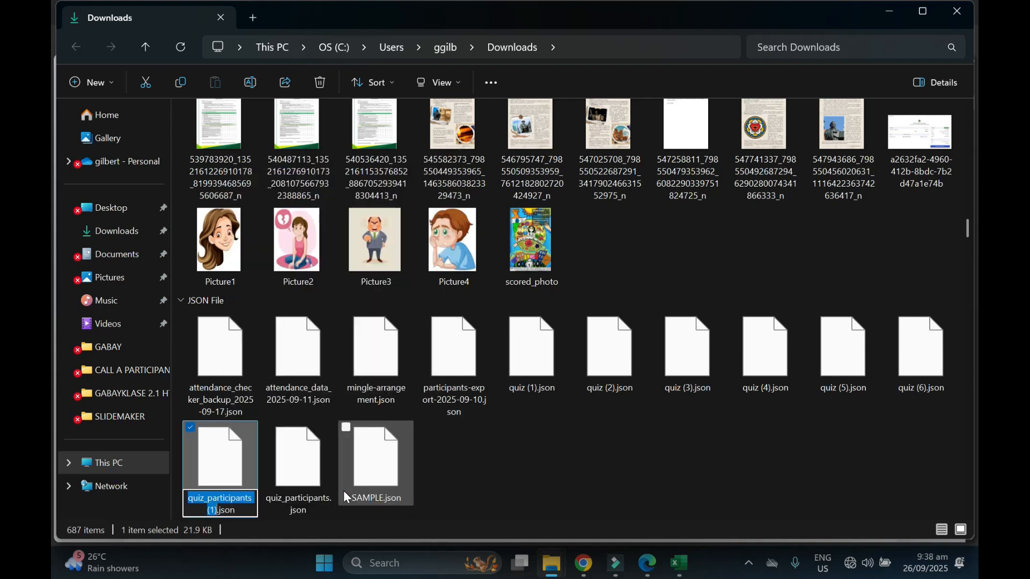
pyautogui.write('GRADE')
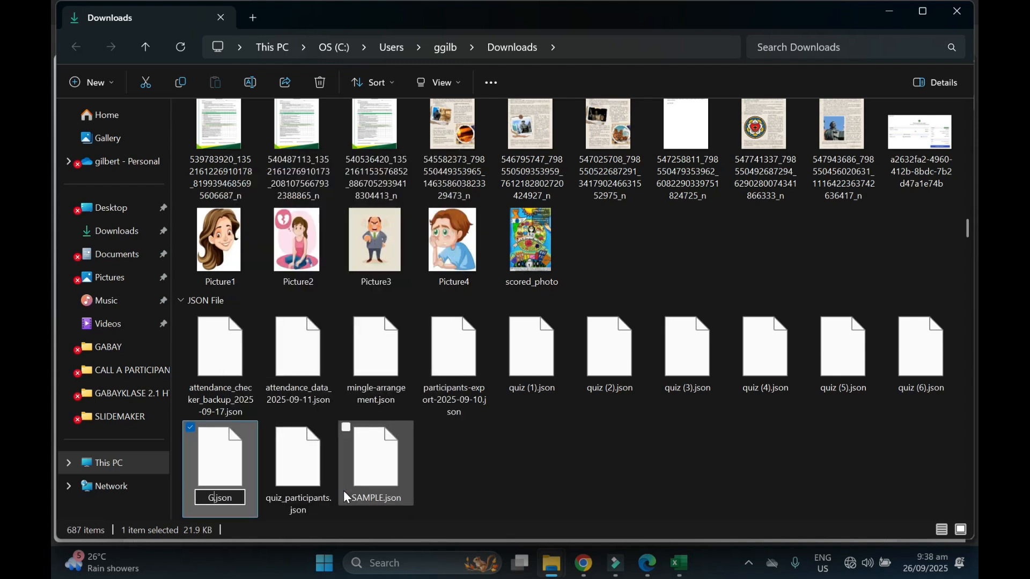
pyautogui.write('8 ')
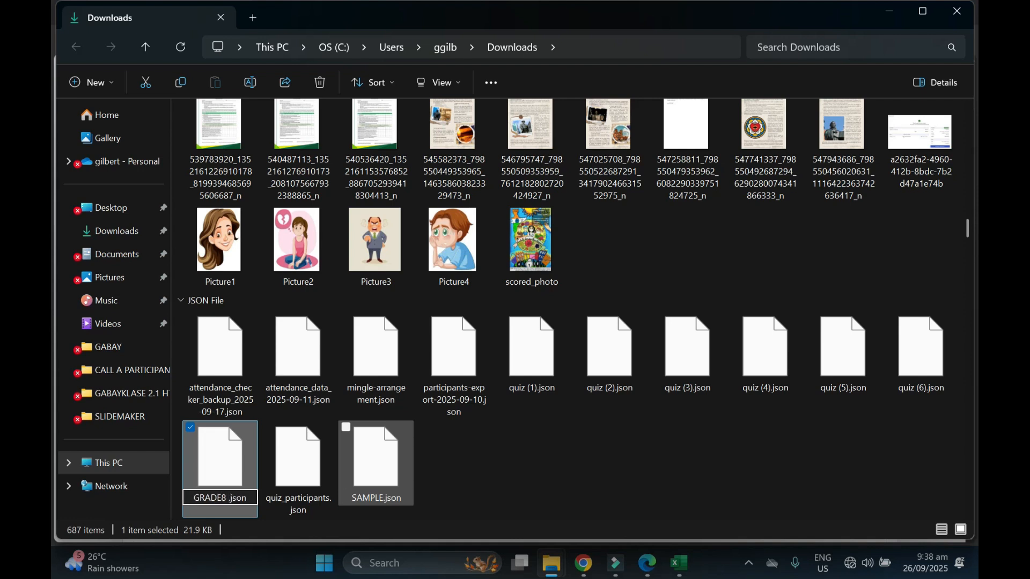
pyautogui.write('PARTI')
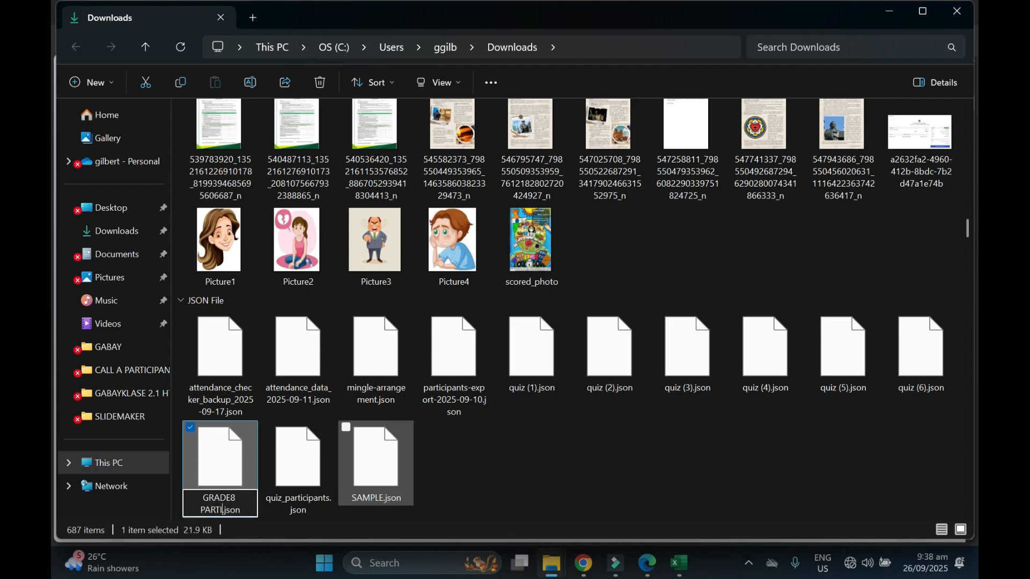
pyautogui.write('CIPANTS')
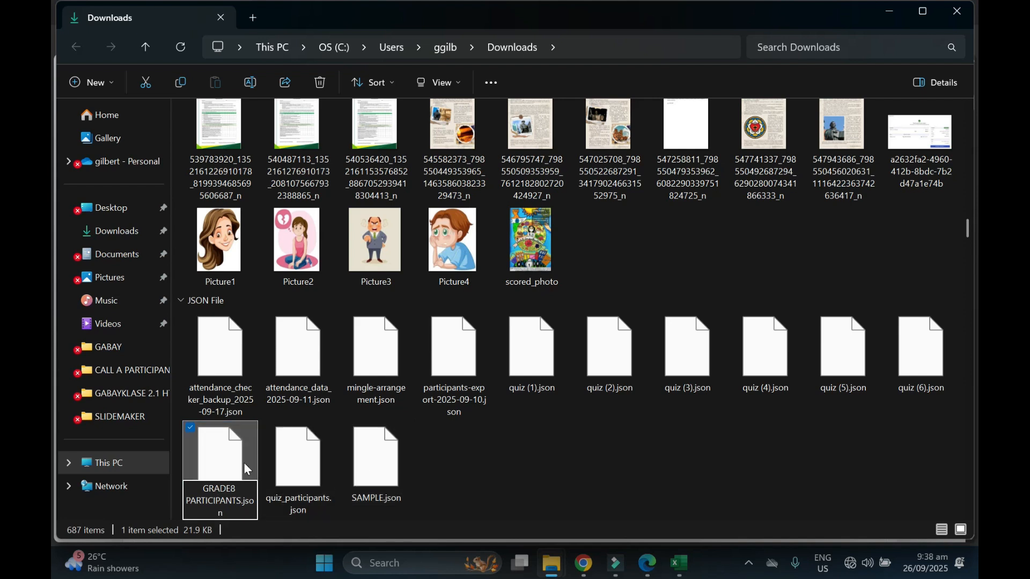
pyautogui.press('Return')
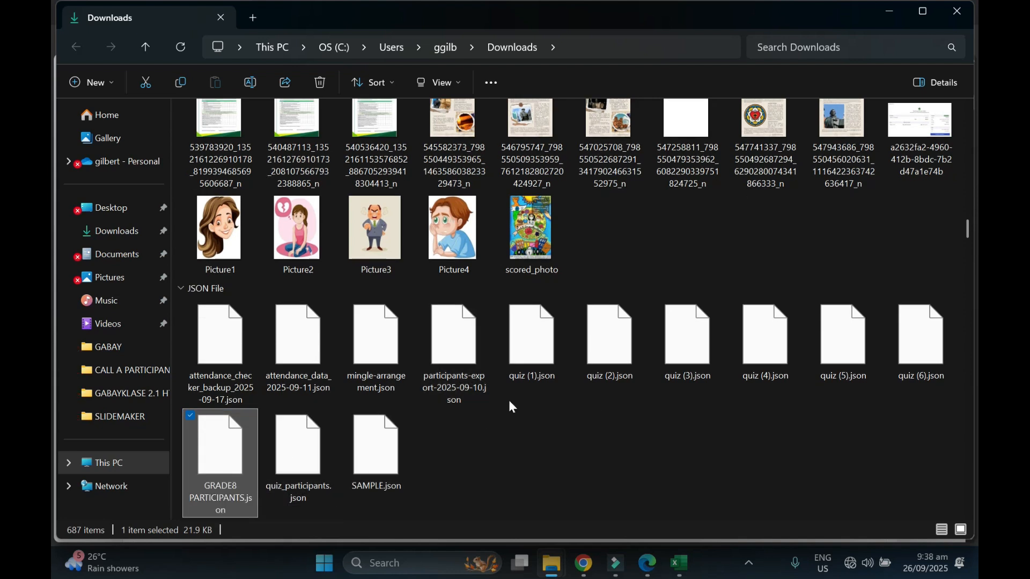
# Step: Close the EsP8 LANZONES workbook in Excel without saving and return to the Quiz Builder with the downloads list dismissed
pyautogui.click(691, 555)
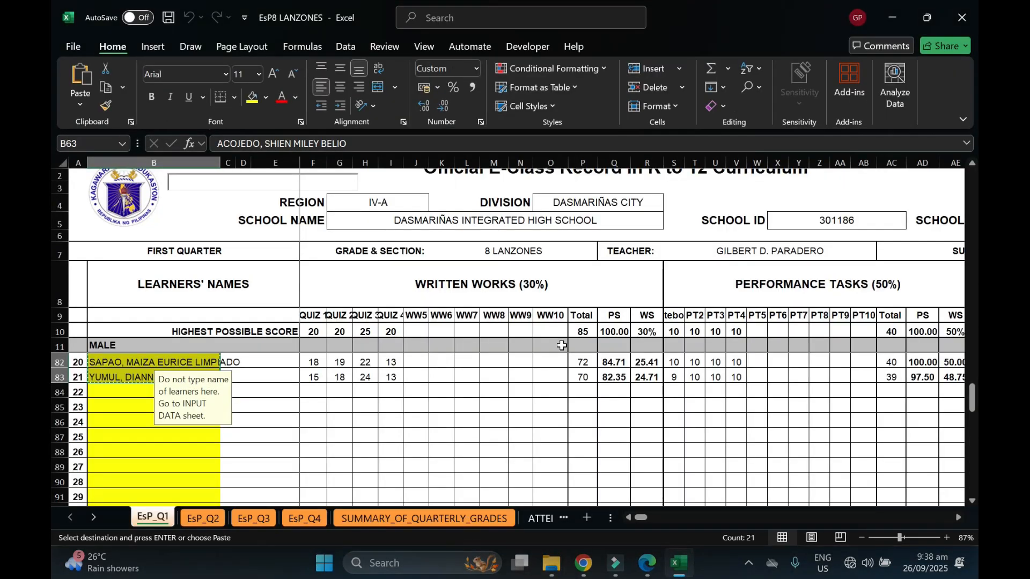
pyautogui.click(962, 17)
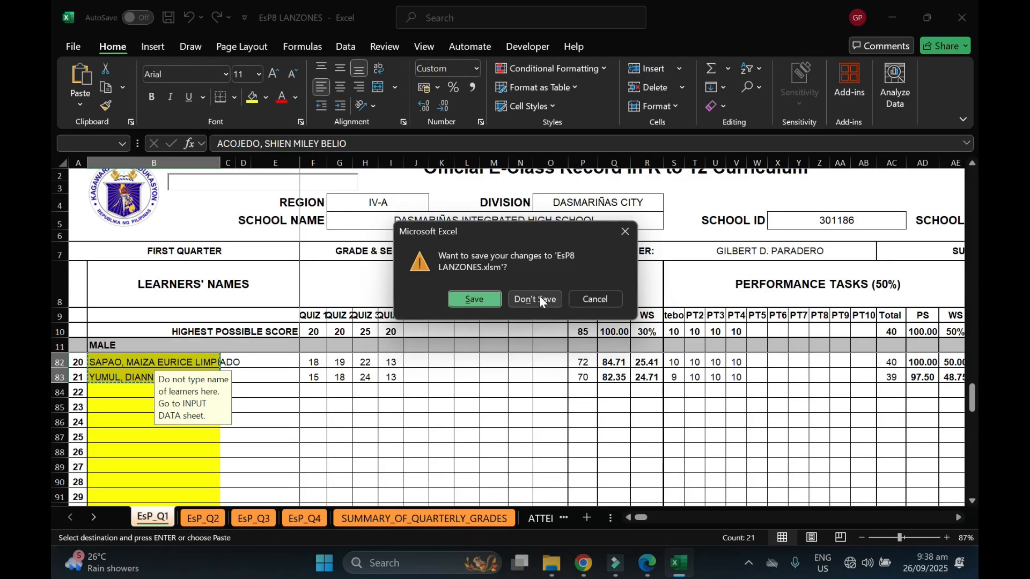
pyautogui.click(538, 296)
pyautogui.click(686, 562)
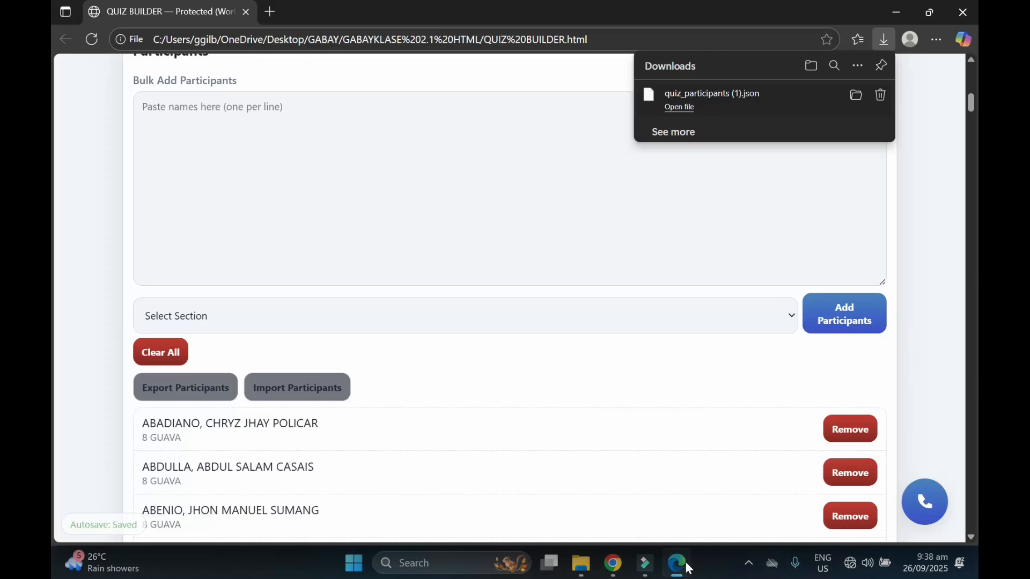
pyautogui.click(918, 188)
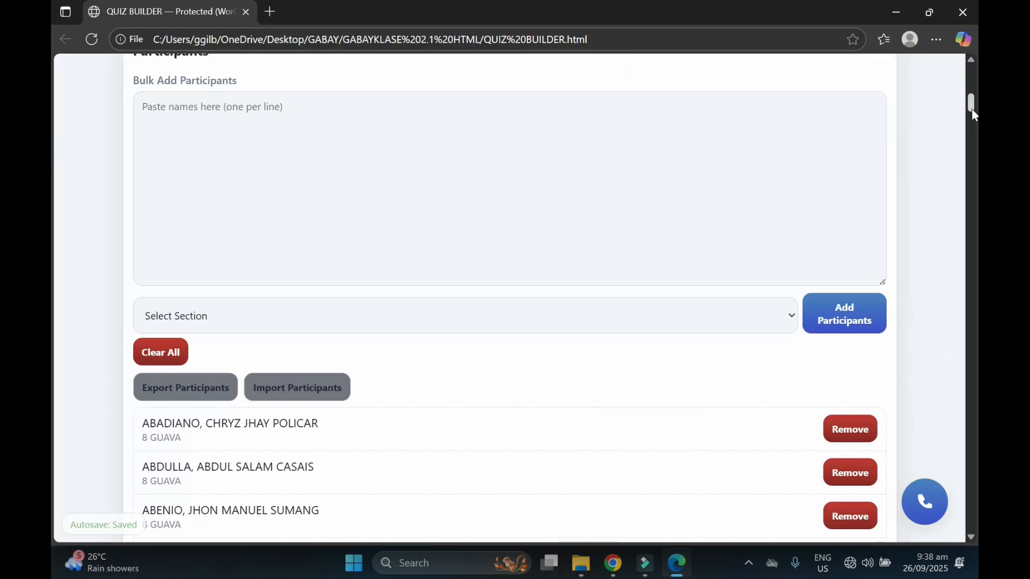
# Step: Clear all participants from the Quiz Builder and confirm the removal
pyautogui.moveTo(974, 114)
pyautogui.mouseDown()
pyautogui.moveTo(974, 83)
pyautogui.moveTo(977, 112)
pyautogui.mouseUp()
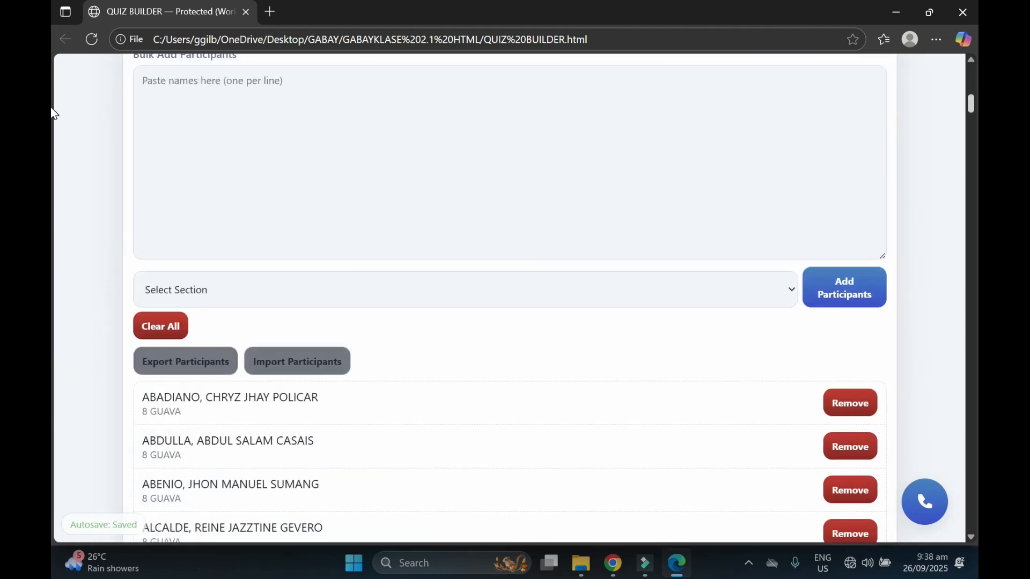
pyautogui.click(162, 327)
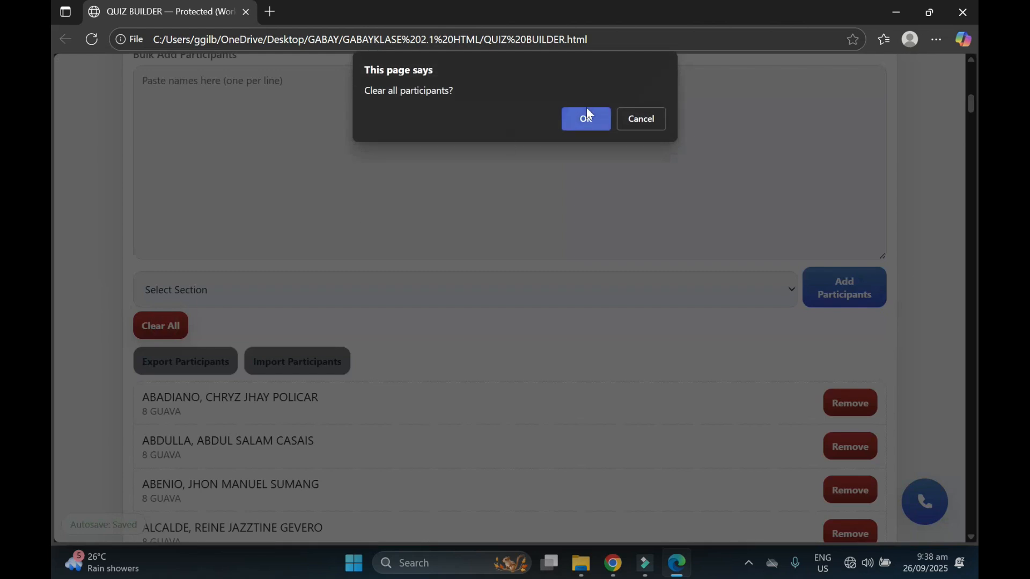
pyautogui.click(578, 122)
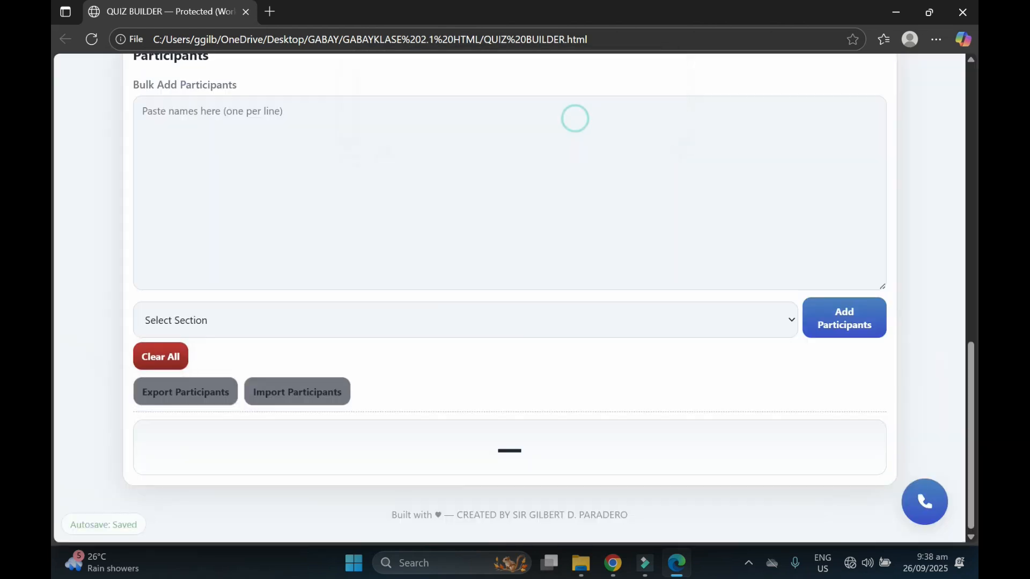
# Step: Import the participants and sections from GRADE8 PARTICIPANTS.json in Downloads and return to the start of the page
pyautogui.click(279, 398)
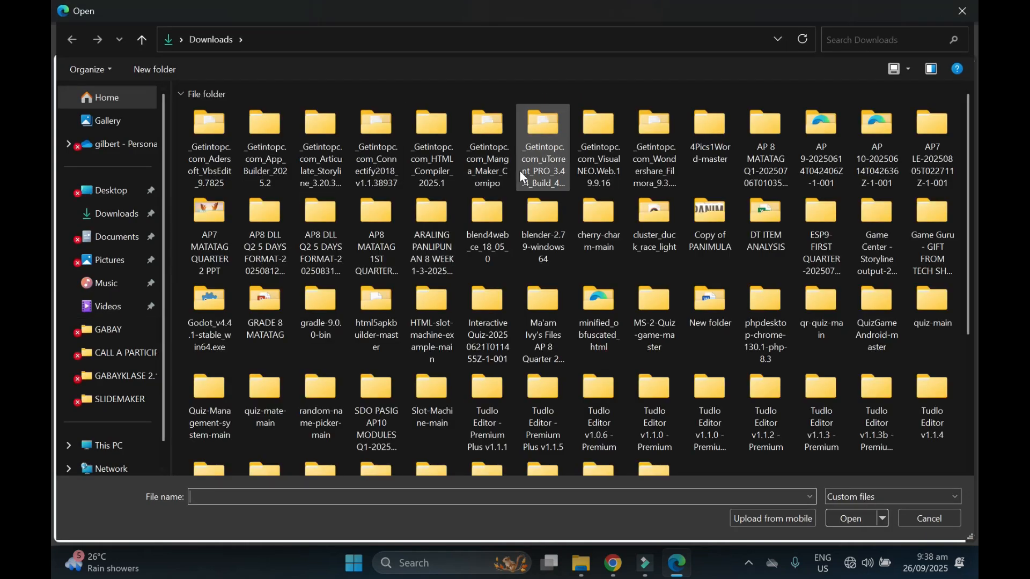
pyautogui.moveTo(969, 111); pyautogui.dragTo(973, 269)
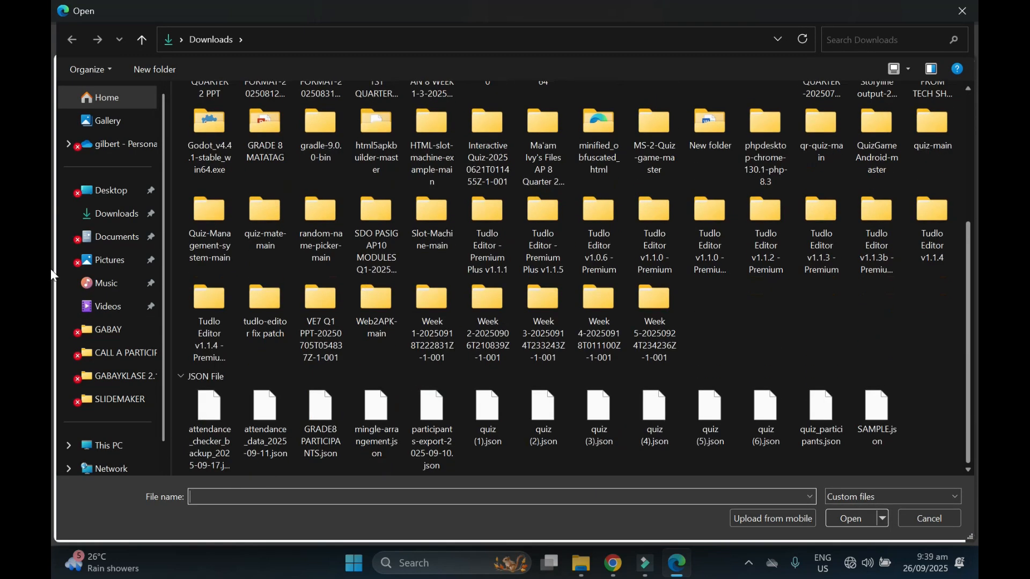
pyautogui.click(346, 407)
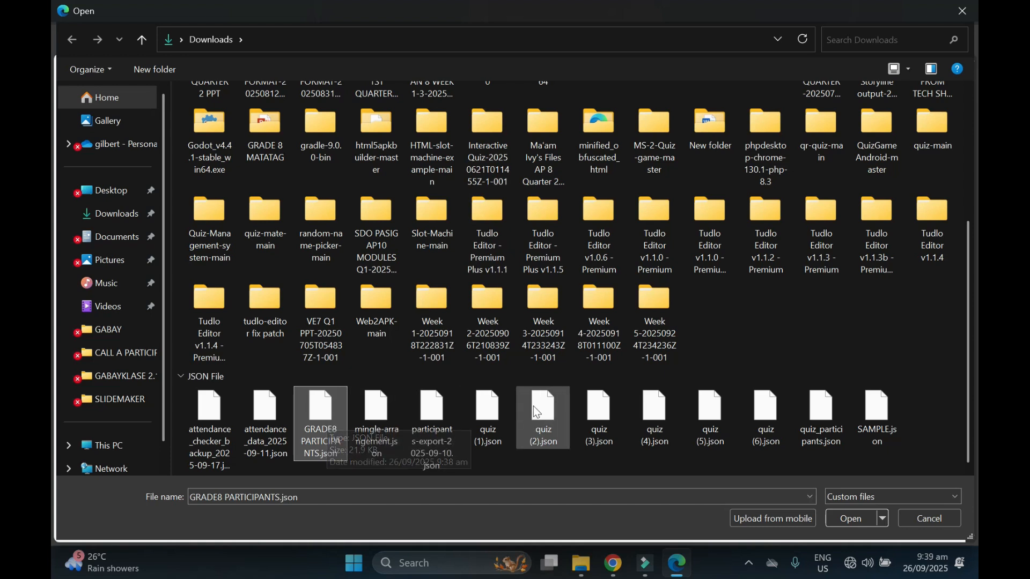
pyautogui.click(853, 519)
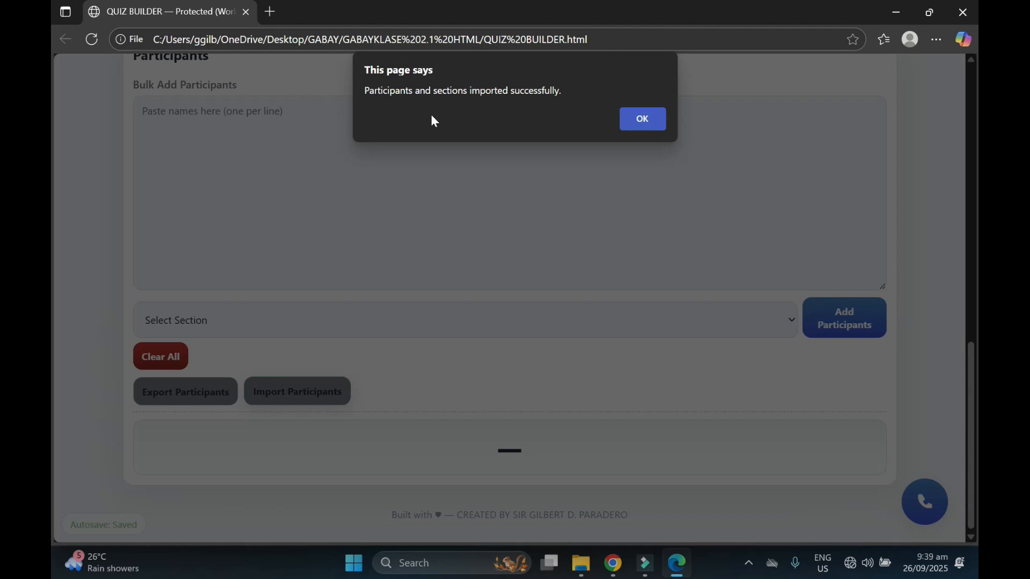
pyautogui.click(644, 123)
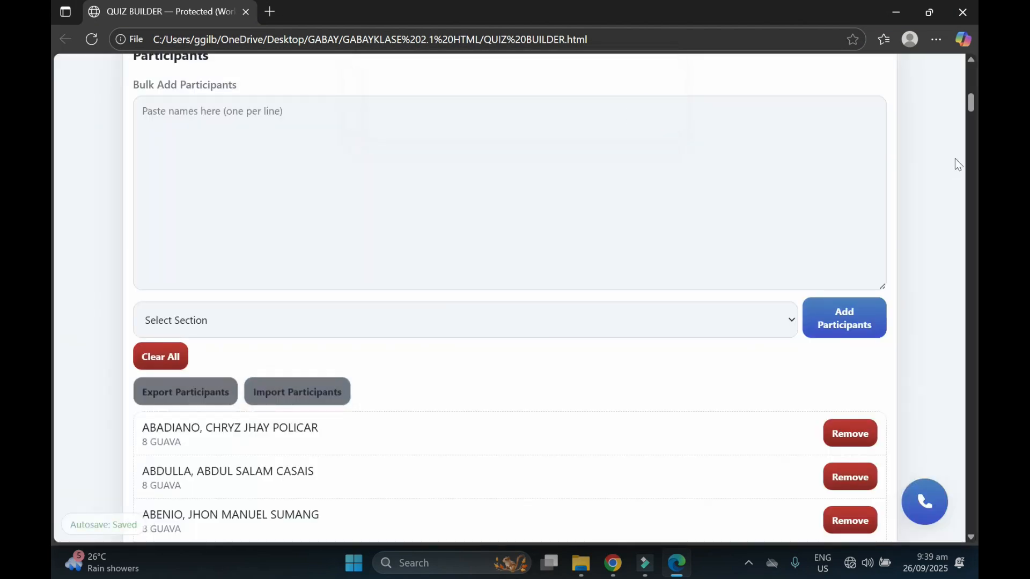
pyautogui.moveTo(975, 110); pyautogui.dragTo(971, 73)
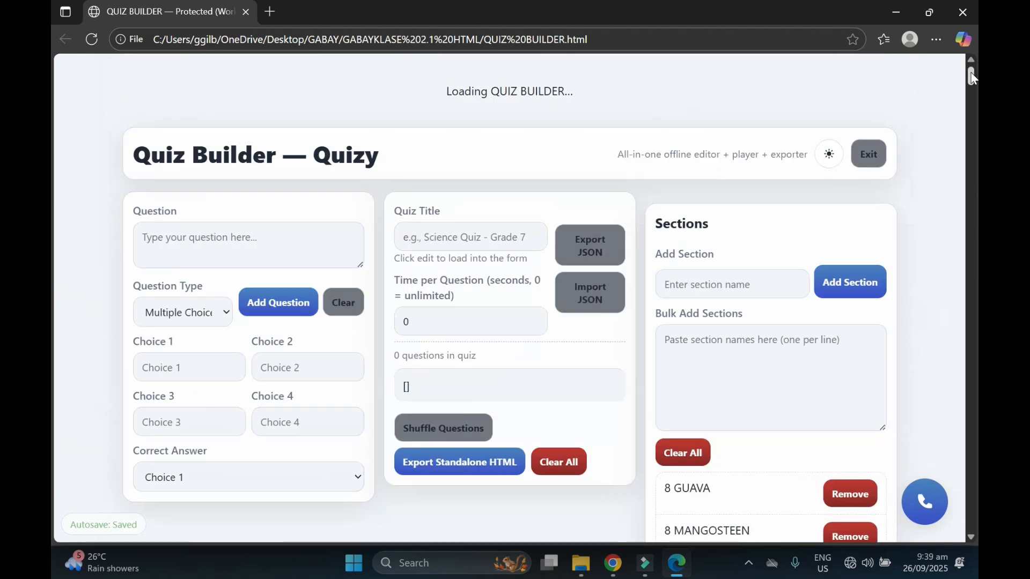
# Step: Open CALL A PARTICIPANT from the GABAYKLASE 2.1 HTML folder, look over its page, and close it to return to the folder
pyautogui.click(892, 13)
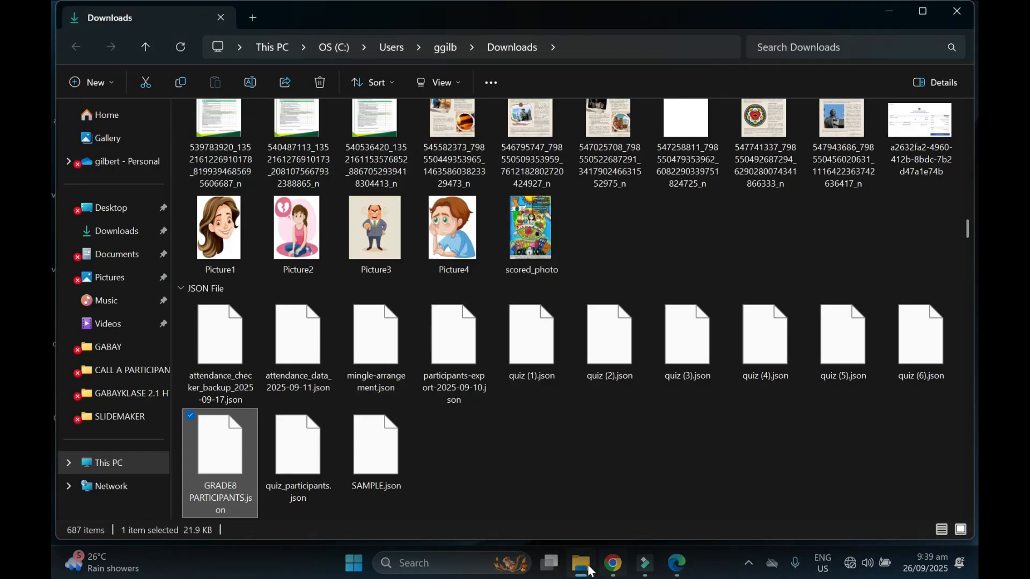
pyautogui.moveTo(592, 572)
pyautogui.click(591, 502)
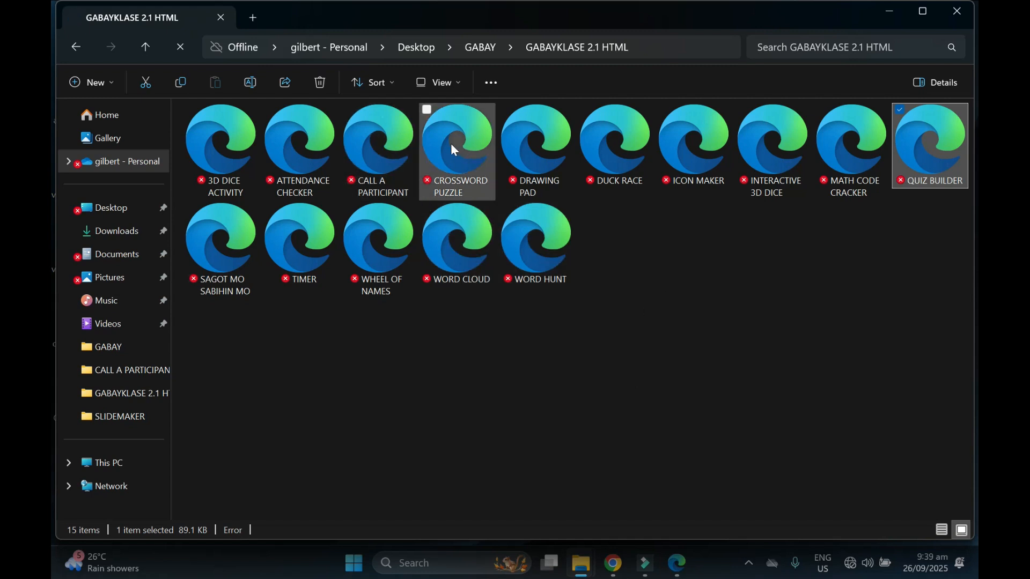
pyautogui.doubleClick(398, 146)
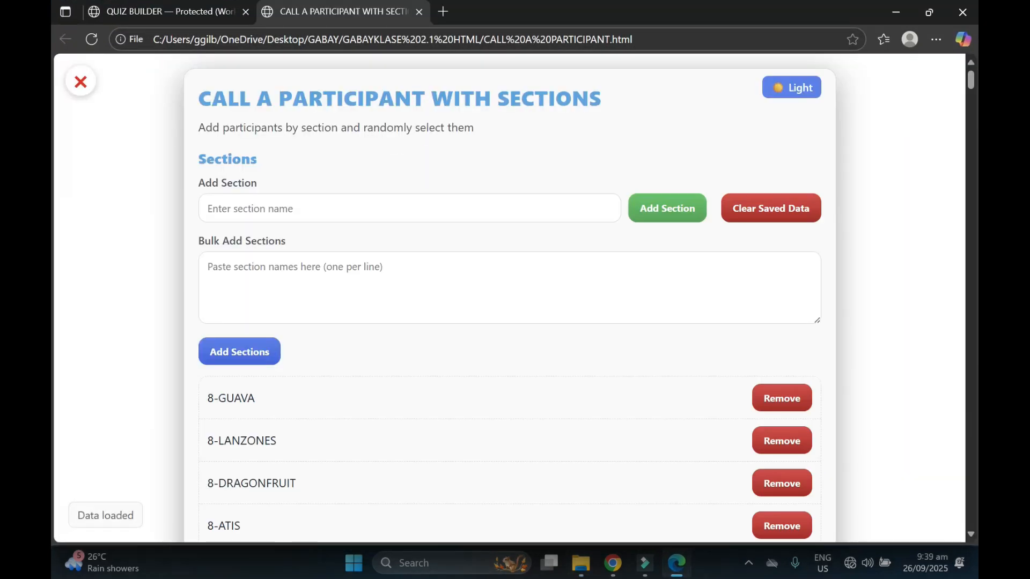
pyautogui.moveTo(970, 89); pyautogui.dragTo(54, 80)
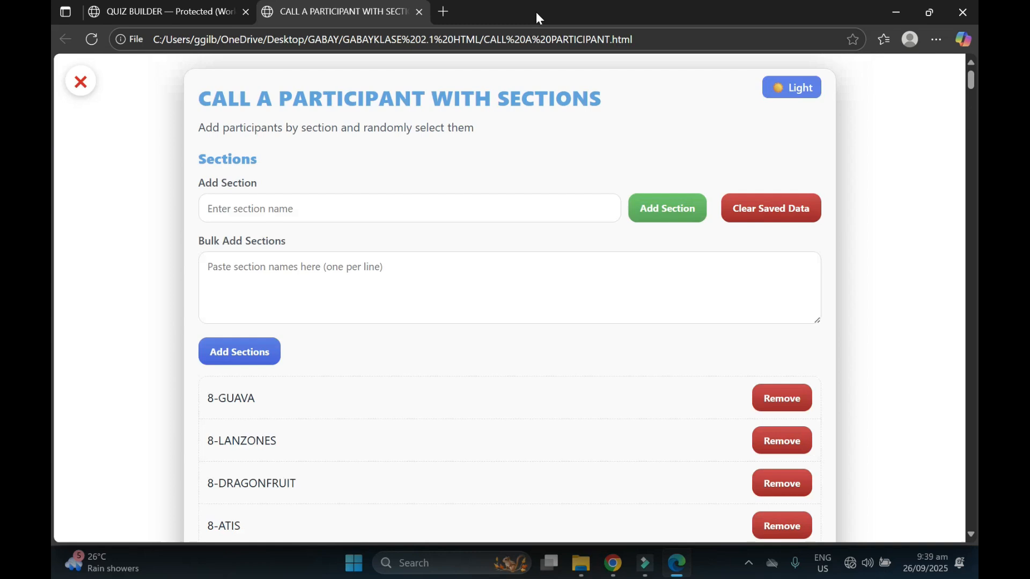
pyautogui.click(419, 12)
pyautogui.click(902, 8)
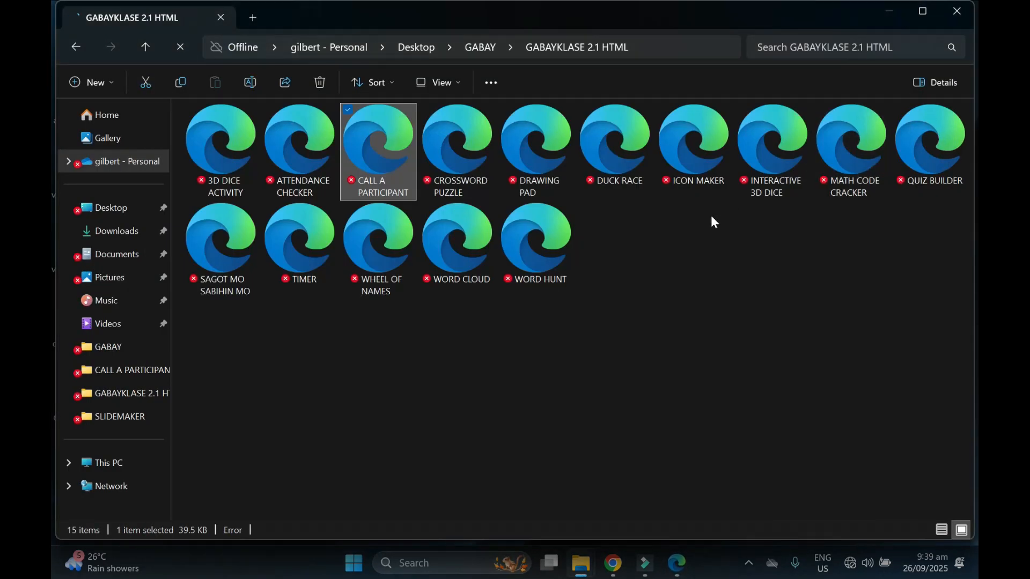
# Step: Open the MATH CODE CRACKER and ATTENDANCE CHECKER pages from the folder to view them, and return to the Quiz Builder
pyautogui.doubleClick(851, 143)
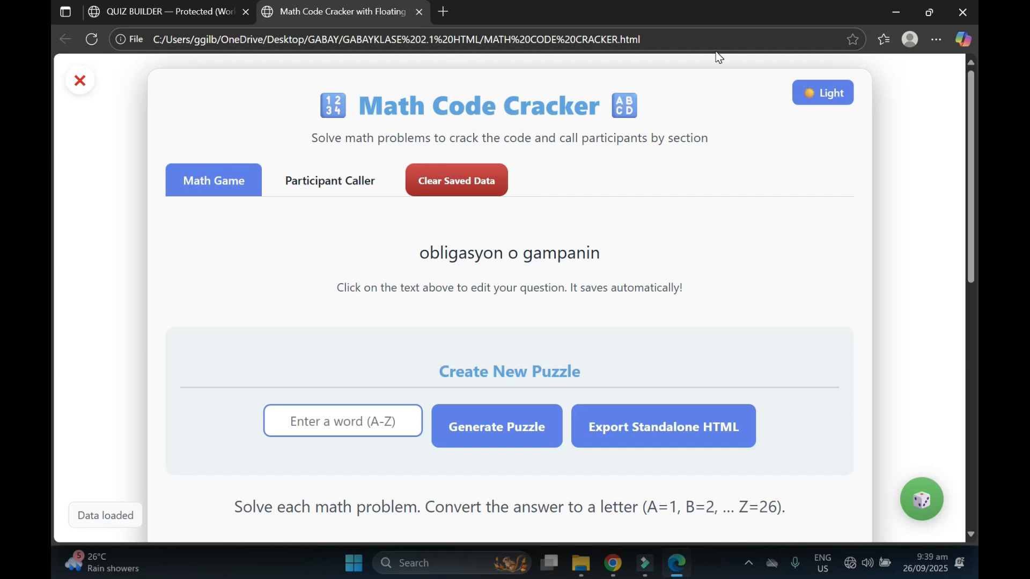
pyautogui.click(420, 12)
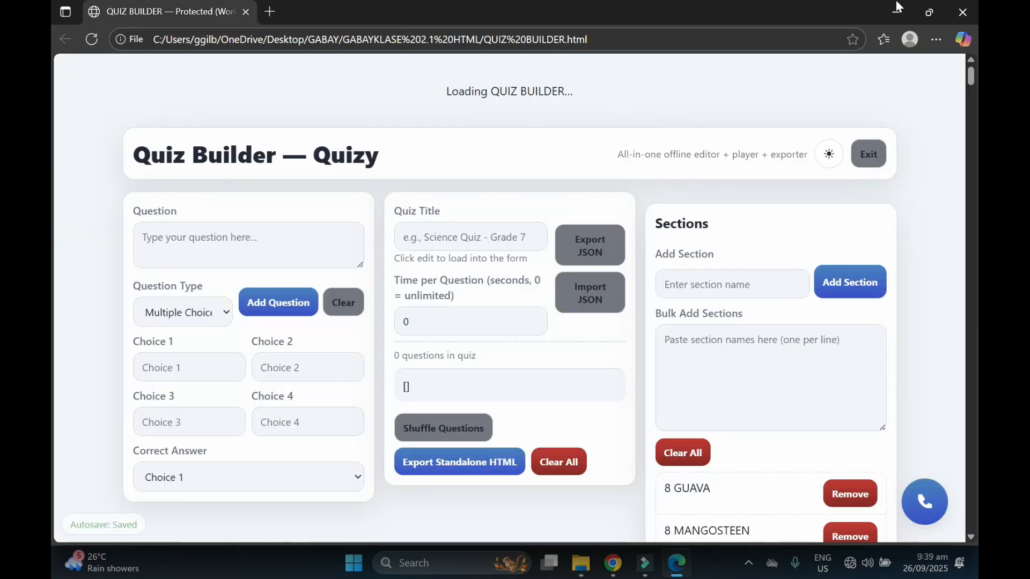
pyautogui.click(897, 12)
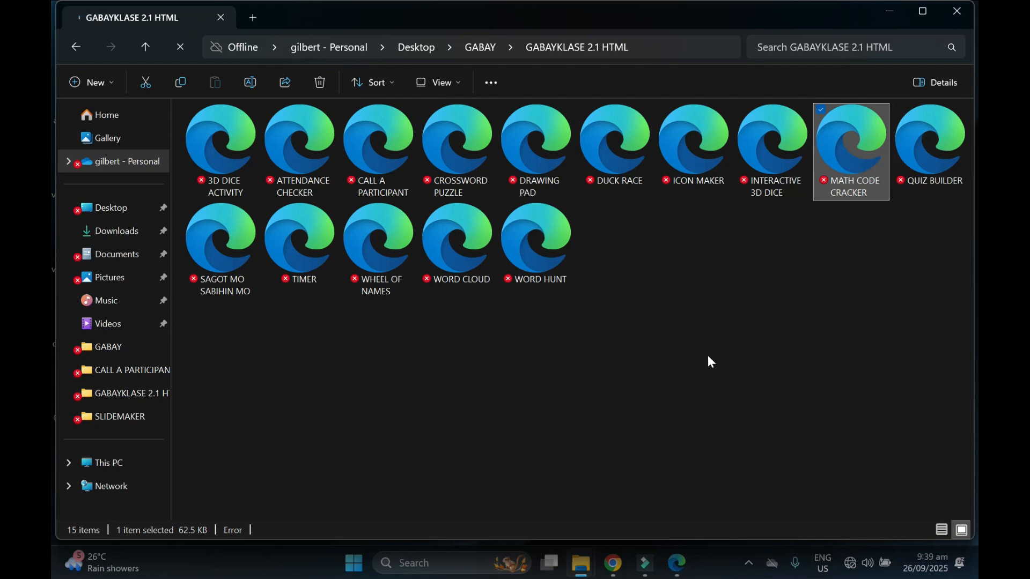
pyautogui.doubleClick(302, 152)
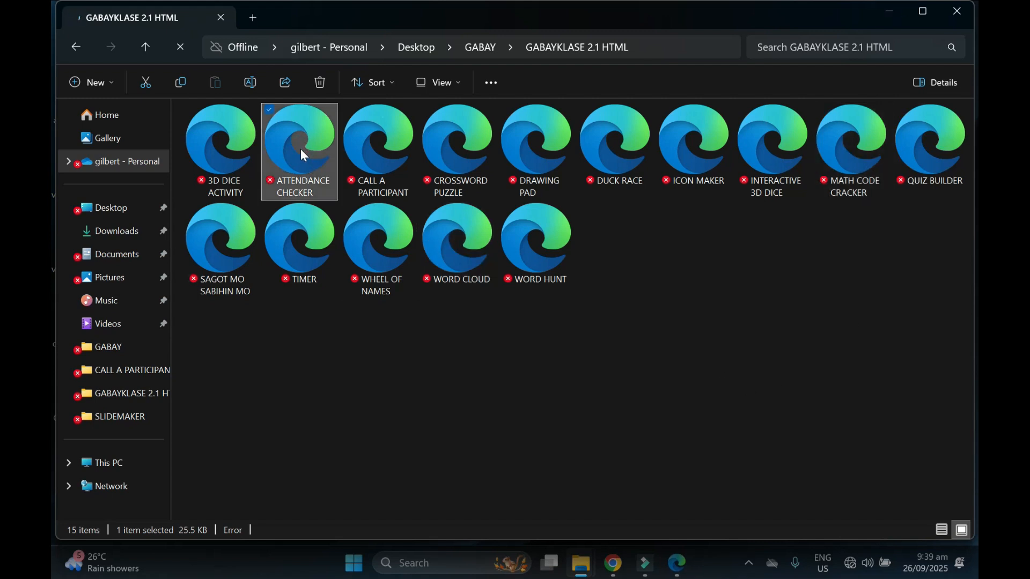
pyautogui.click(679, 562)
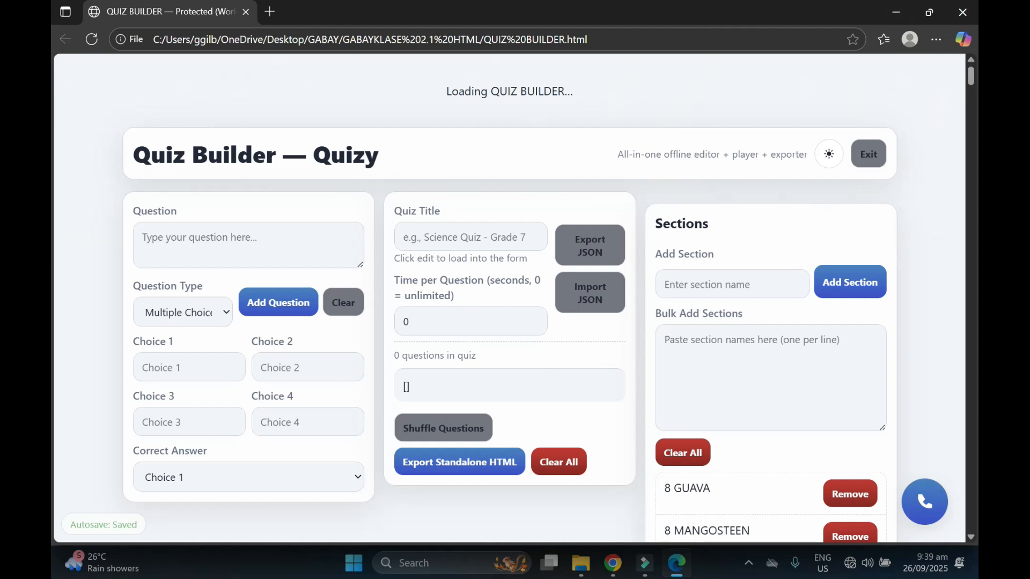
# Step: Check the available question types, keep Multiple Choice, and enter the question "What is the capital of the Philippines"
pyautogui.moveTo(970, 82)
pyautogui.mouseDown()
pyautogui.moveTo(971, 92)
pyautogui.moveTo(971, 80)
pyautogui.mouseUp()
pyautogui.click(187, 244)
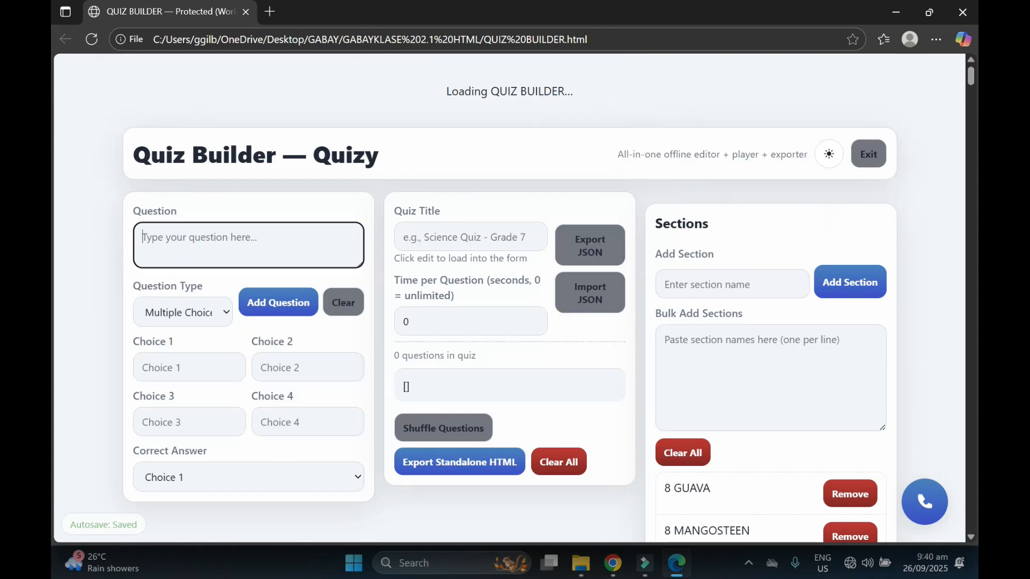
pyautogui.click(209, 317)
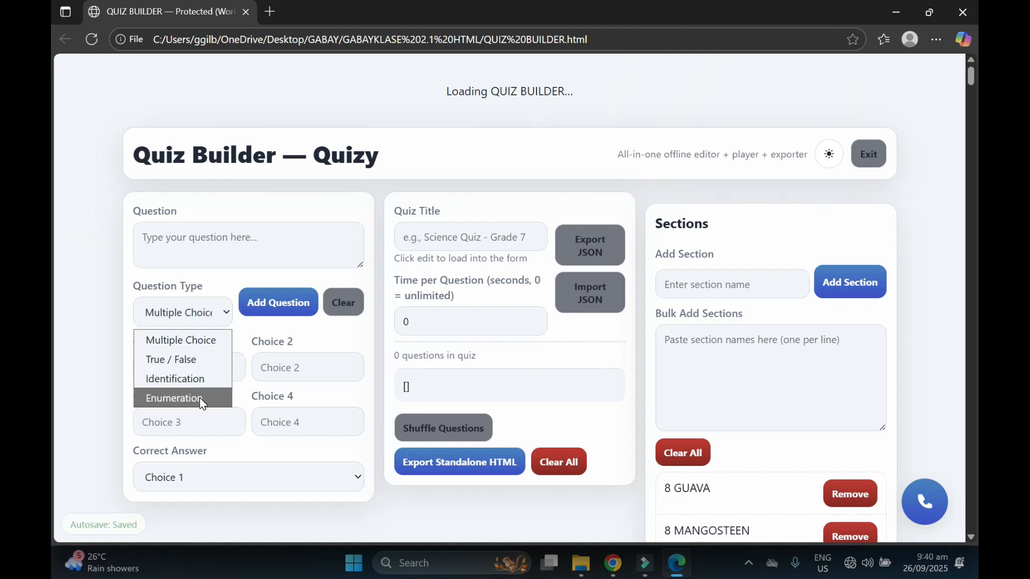
pyautogui.click(124, 283)
pyautogui.click(231, 242)
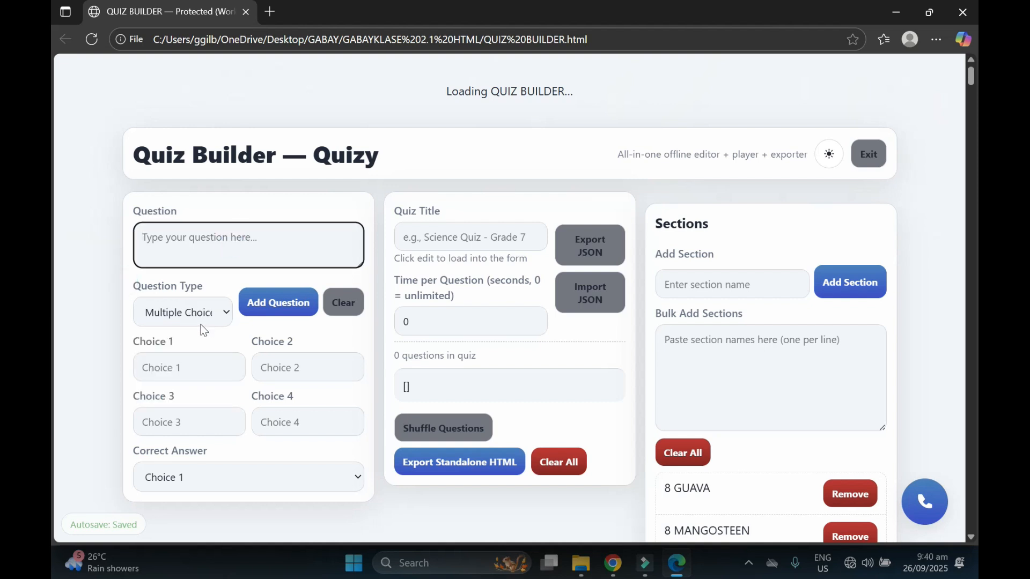
pyautogui.click(189, 243)
pyautogui.click(187, 236)
pyautogui.write('What is the capital')
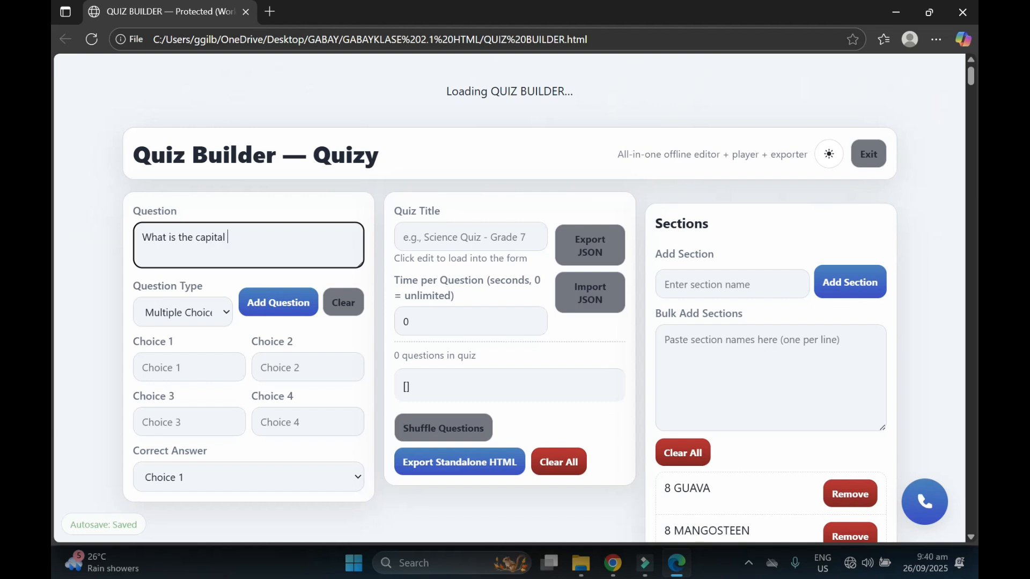
pyautogui.write(' of the Philippines')
# Step: Set Choice 4 as the correct answer and fill in Choice 4 with "Manila"
pyautogui.click(184, 368)
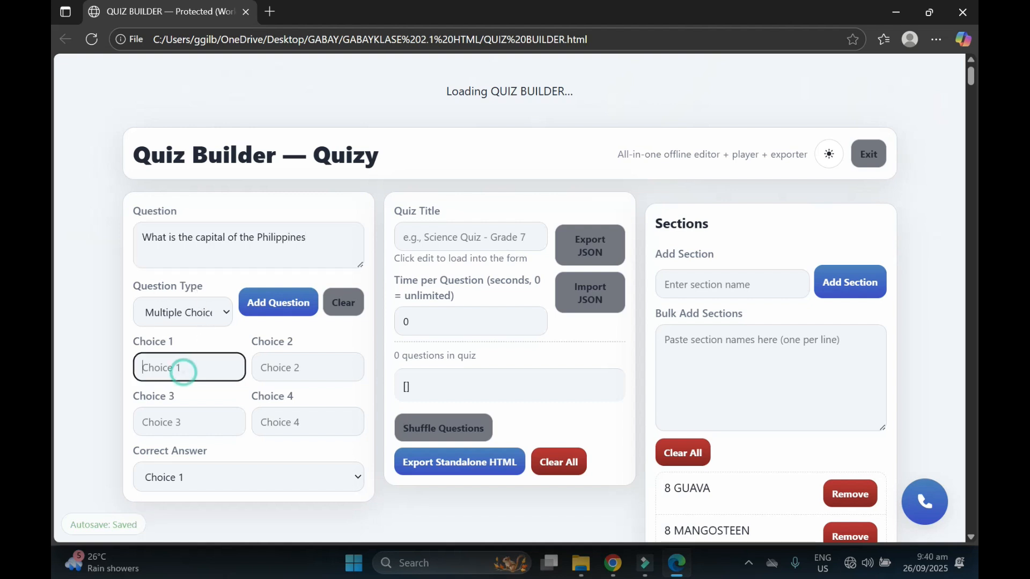
pyautogui.click(207, 477)
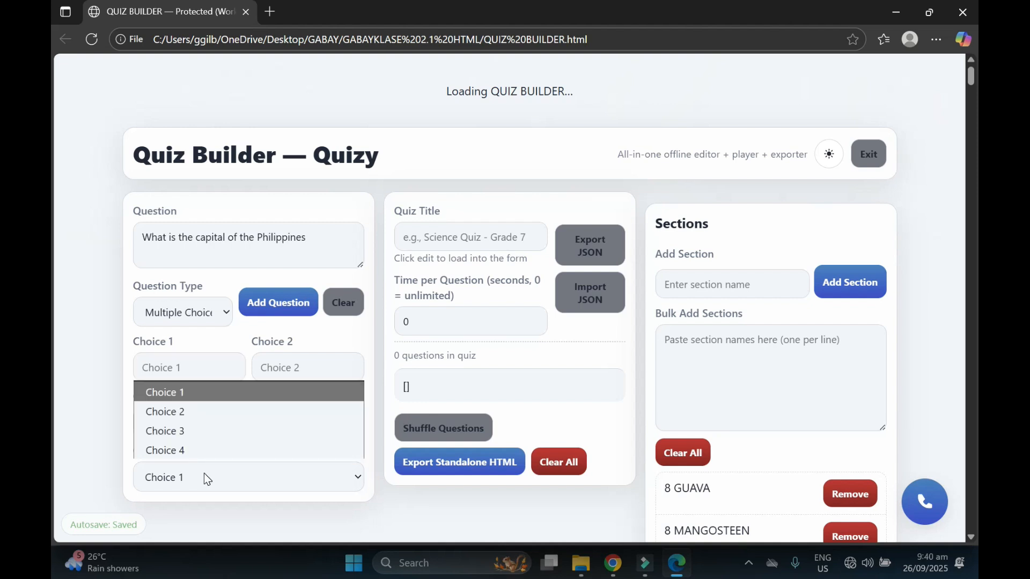
pyautogui.click(111, 477)
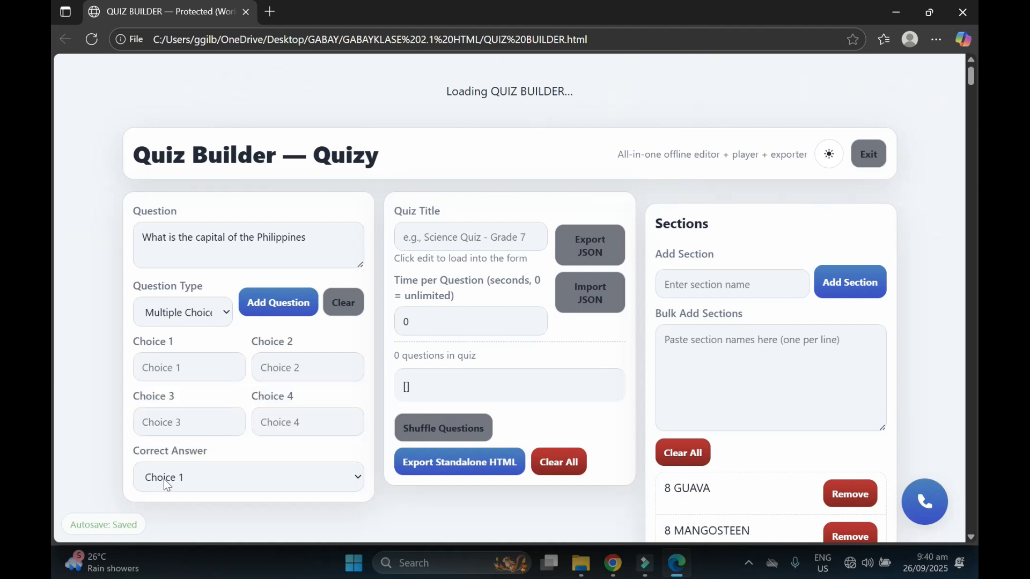
pyautogui.click(199, 475)
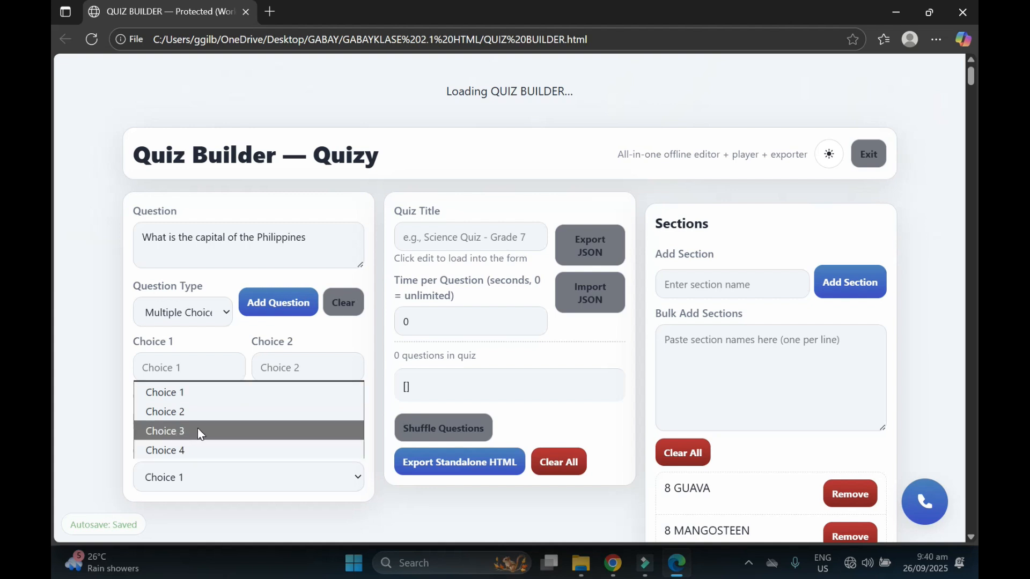
pyautogui.click(200, 432)
pyautogui.click(209, 476)
pyautogui.click(185, 450)
pyautogui.click(300, 422)
pyautogui.write('Manila')
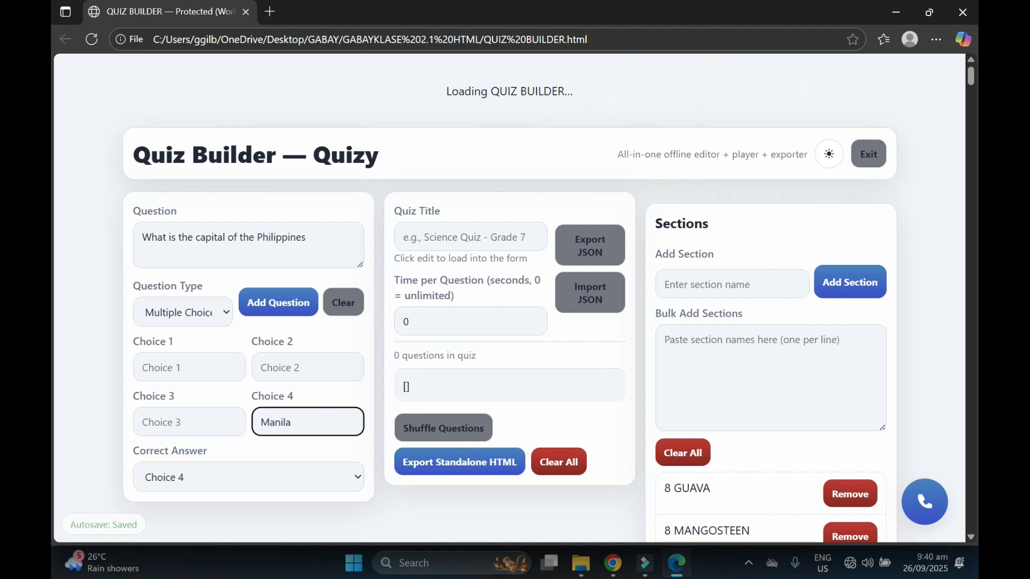
# Step: Fill in the first three choices as France, Cebu and Davao, and add the question to the quiz
pyautogui.click(207, 368)
pyautogui.write('f')
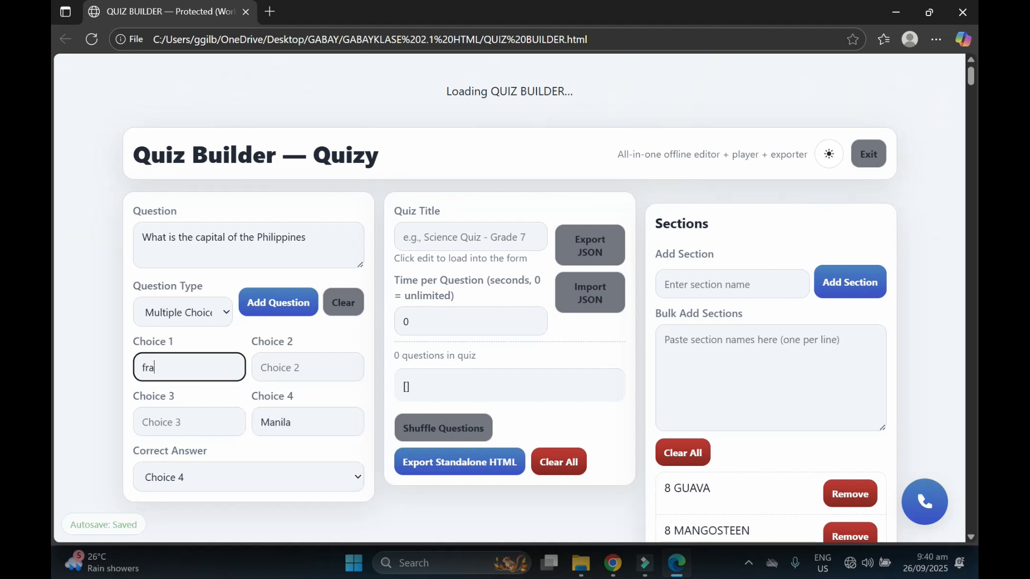
pyautogui.press('BackSpace')
pyautogui.write('France')
pyautogui.click(272, 363)
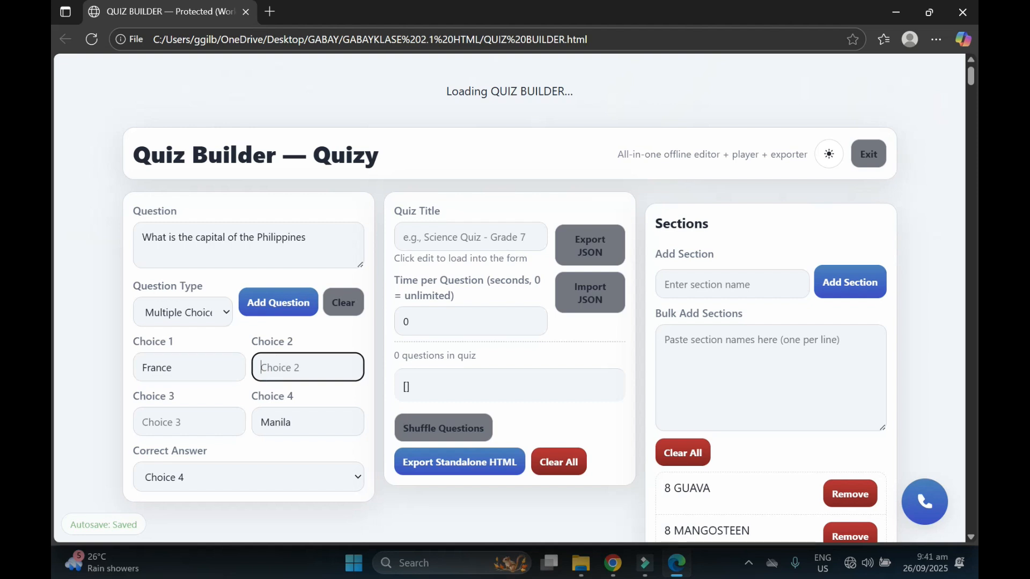
pyautogui.write('Cebu')
pyautogui.press('Tab')
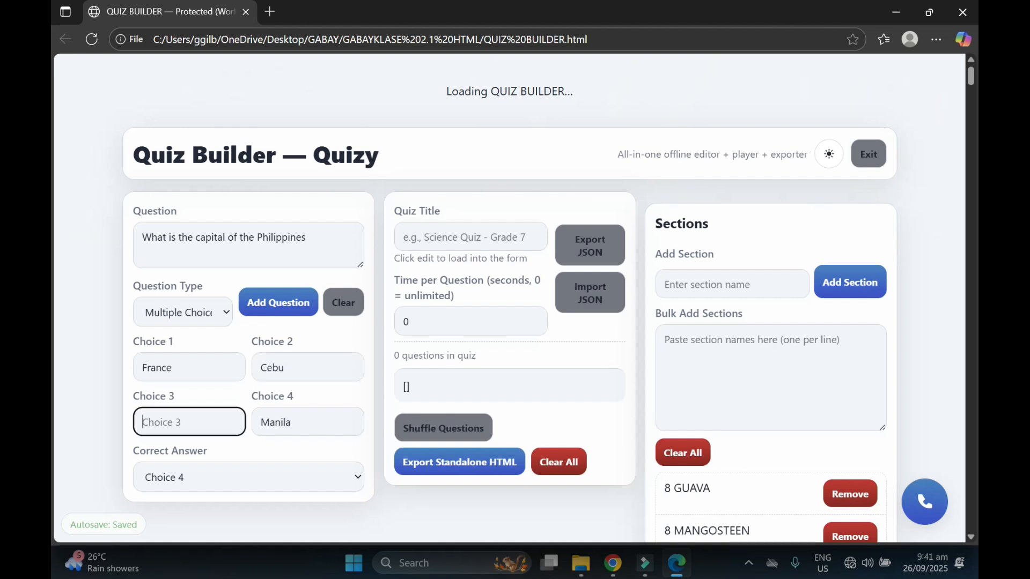
pyautogui.write('Davao')
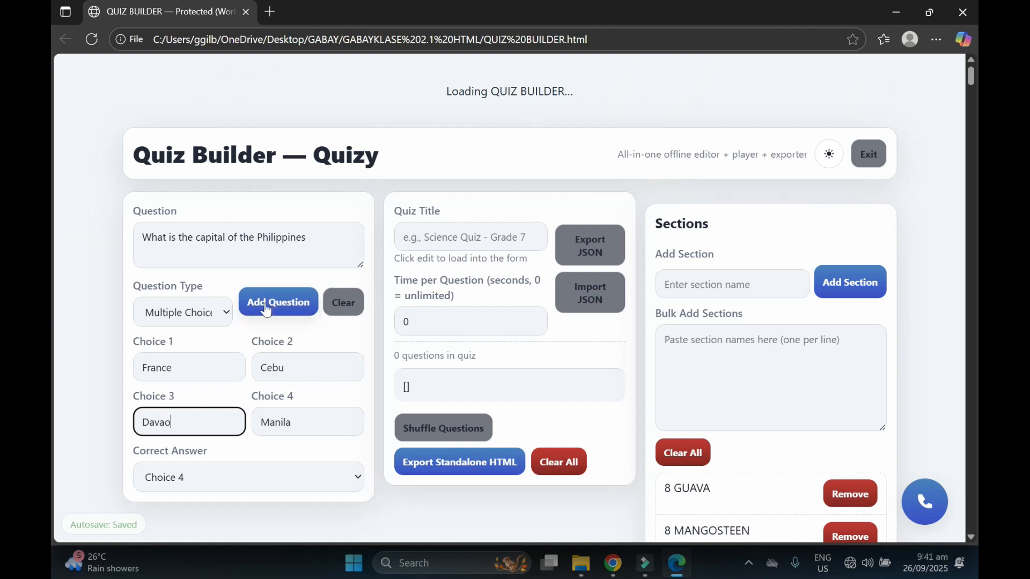
pyautogui.click(287, 314)
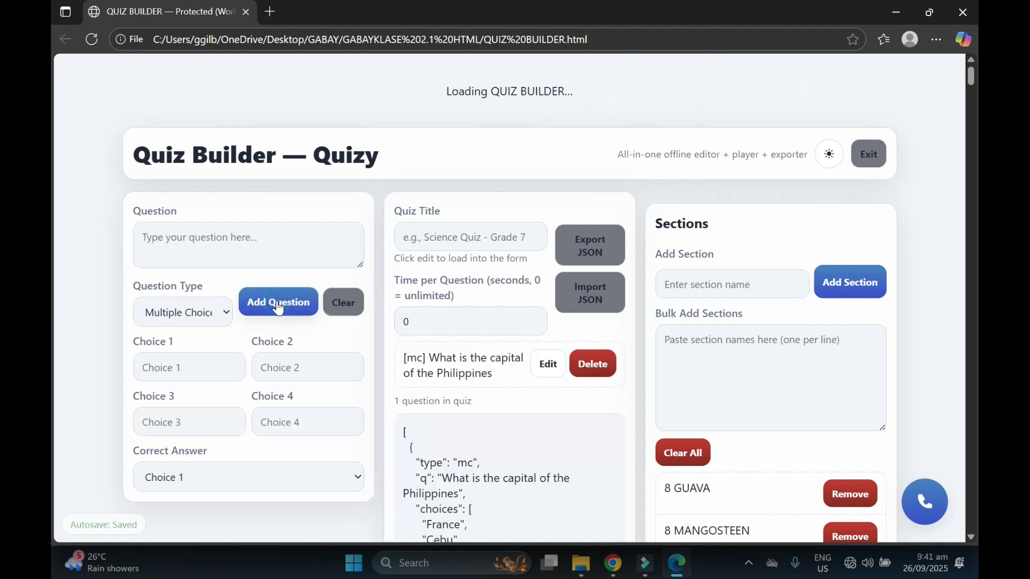
# Step: Switch the question type to Identification for a new question
pyautogui.moveTo(972, 76)
pyautogui.mouseDown()
pyautogui.moveTo(976, 92)
pyautogui.moveTo(976, 78)
pyautogui.mouseUp()
pyautogui.click(202, 244)
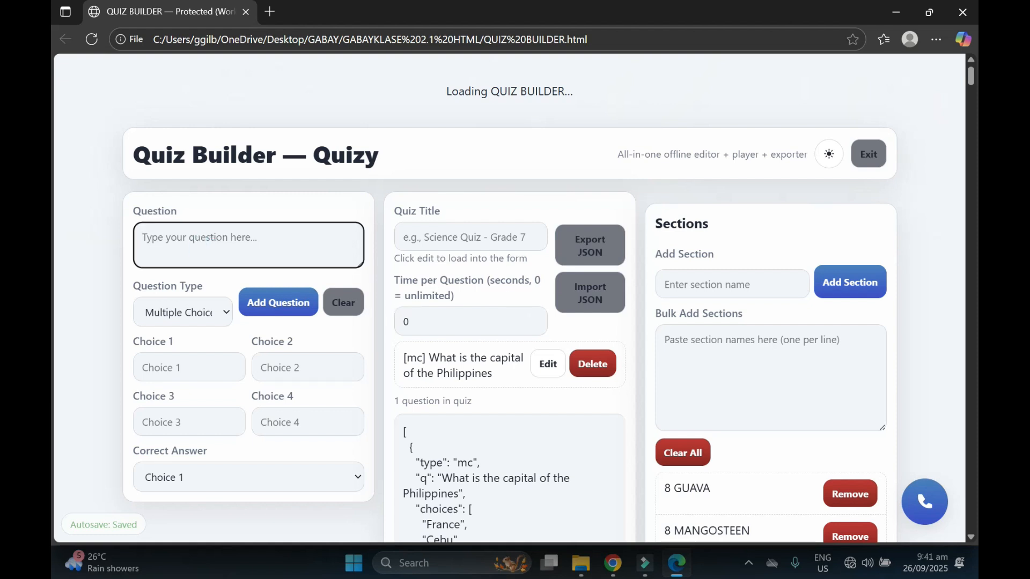
pyautogui.write('wha')
pyautogui.press('BackSpace')
pyautogui.press('BackSpace')
pyautogui.click(208, 308)
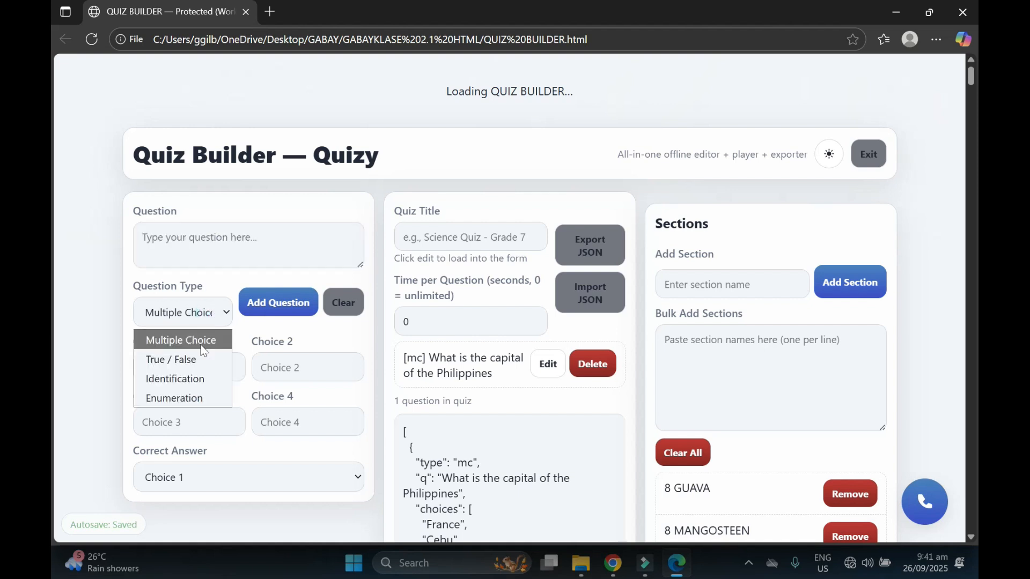
pyautogui.click(188, 379)
# Step: Add the identification question "What is the Capital of France" with "Paris" as the correct answer
pyautogui.click(179, 240)
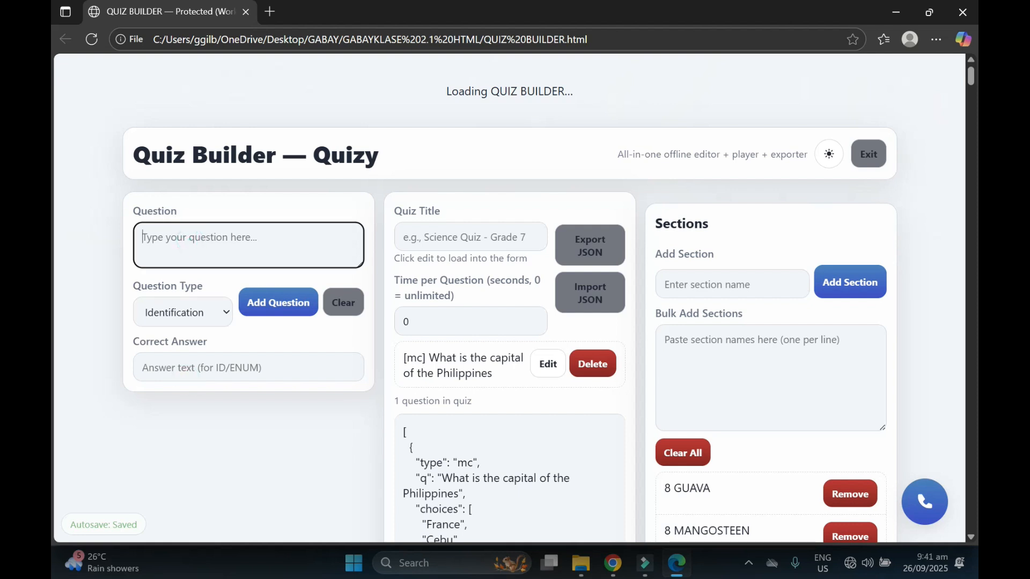
pyautogui.write('w')
pyautogui.press('BackSpace')
pyautogui.write('W')
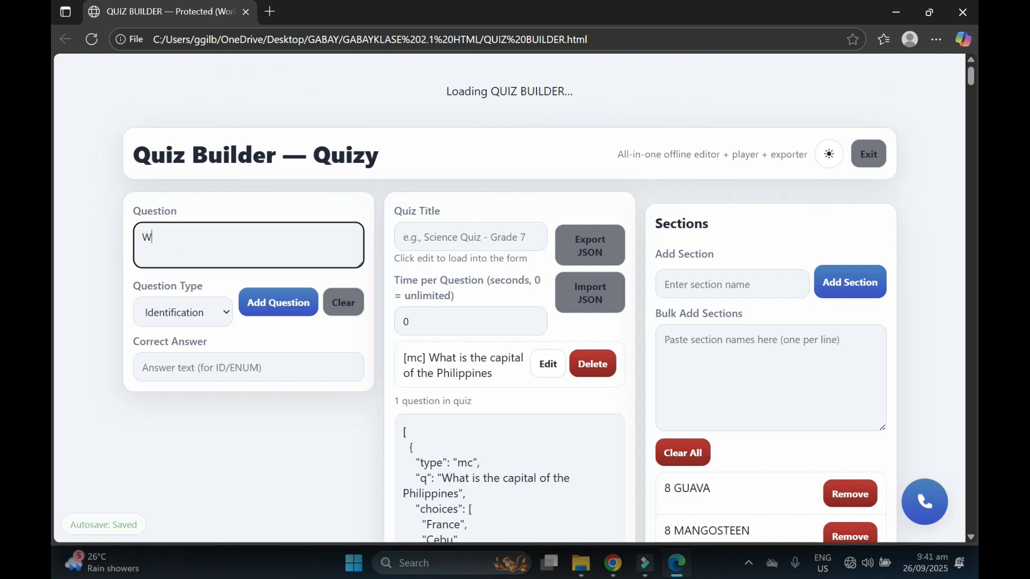
pyautogui.write('hat is the Capital of France')
pyautogui.click(174, 378)
pyautogui.write('Pa')
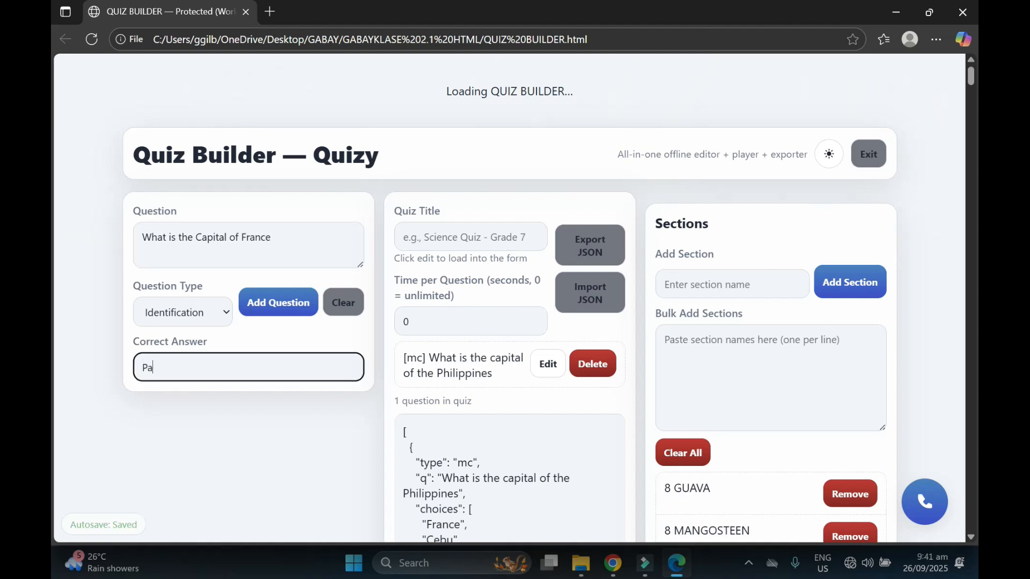
pyautogui.write('ris')
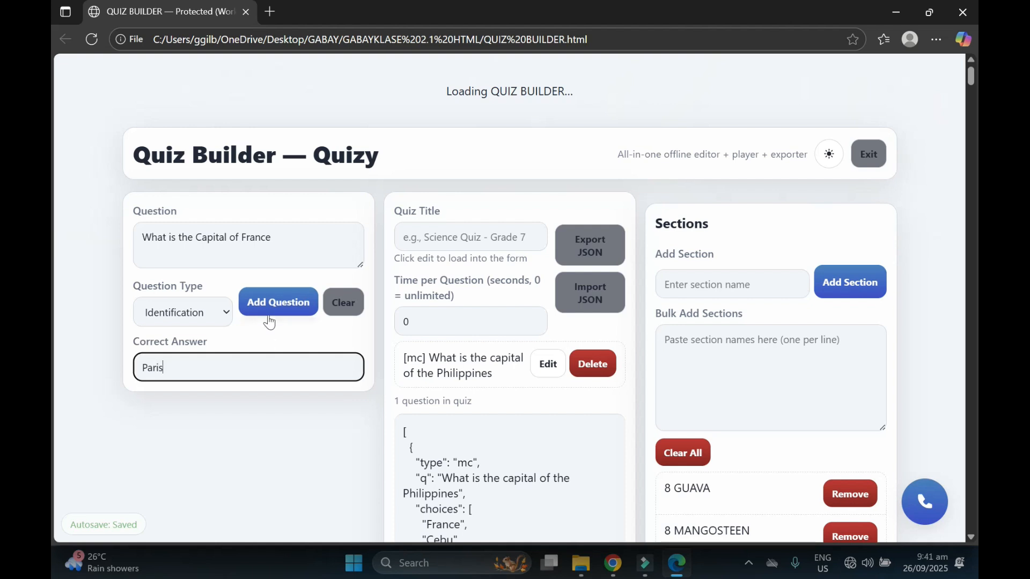
pyautogui.click(265, 301)
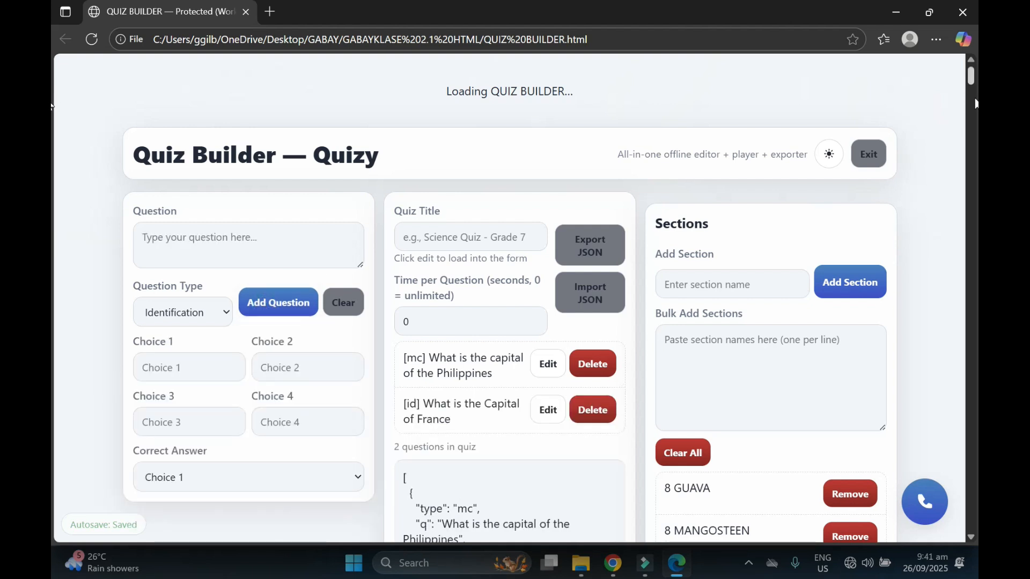
# Step: Review the list of added questions and their JSON preview
pyautogui.scroll(-4, 973, 186)
pyautogui.moveTo(971, 85); pyautogui.dragTo(971, 83)
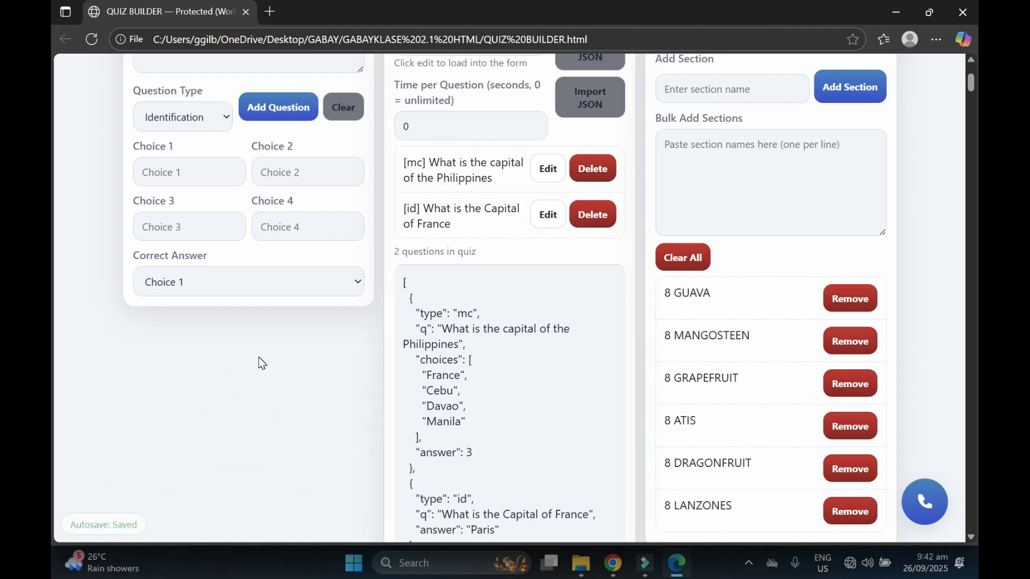
pyautogui.scroll(4, 259, 358)
pyautogui.scroll(-1, 259, 357)
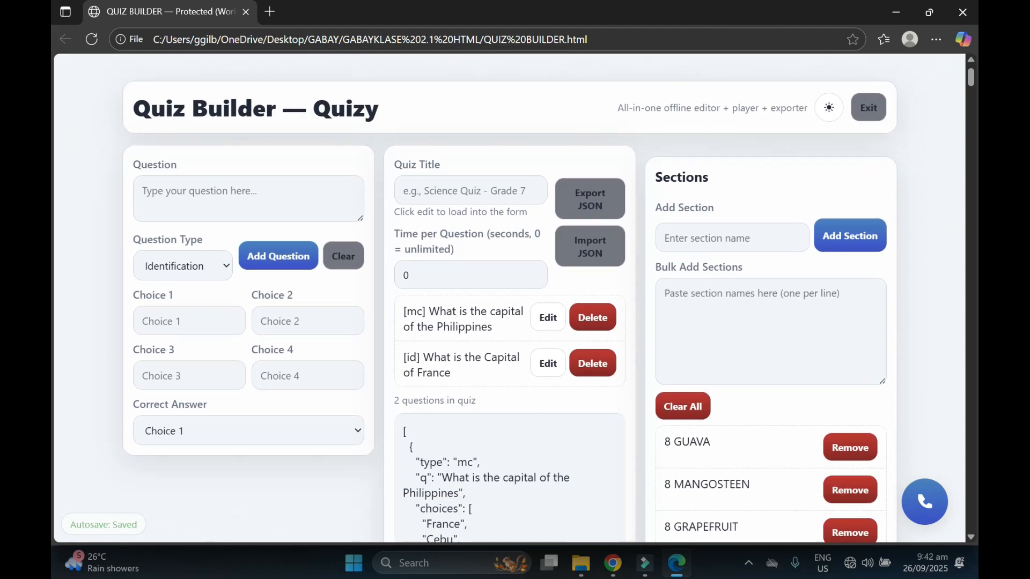
pyautogui.scroll(-1, 949, 292)
pyautogui.scroll(2, 947, 291)
pyautogui.scroll(-1, 936, 290)
pyautogui.scroll(1, 936, 290)
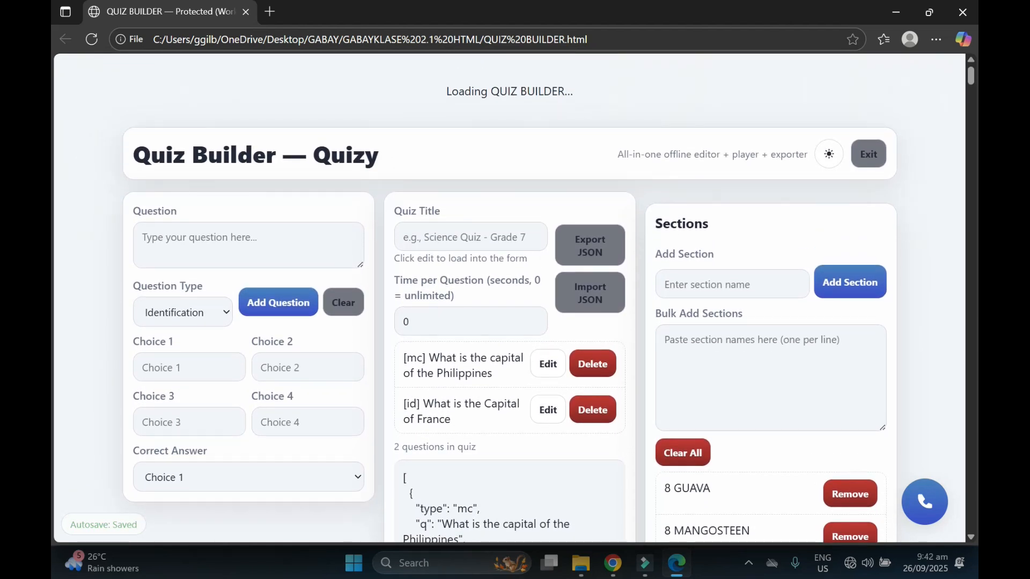
# Step: Set the quiz title to "PH TRIVIA"
pyautogui.click(436, 238)
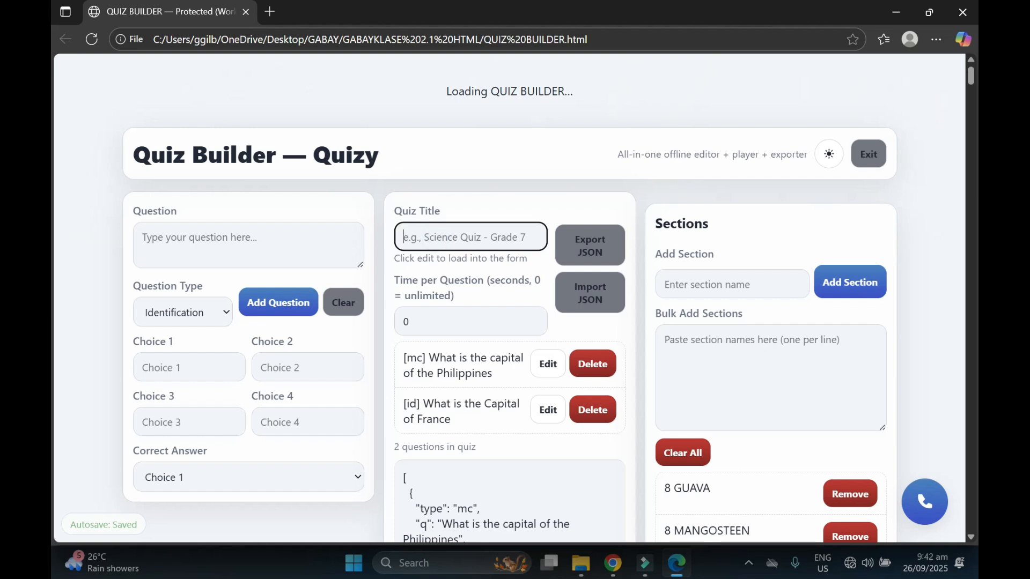
pyautogui.write('ph')
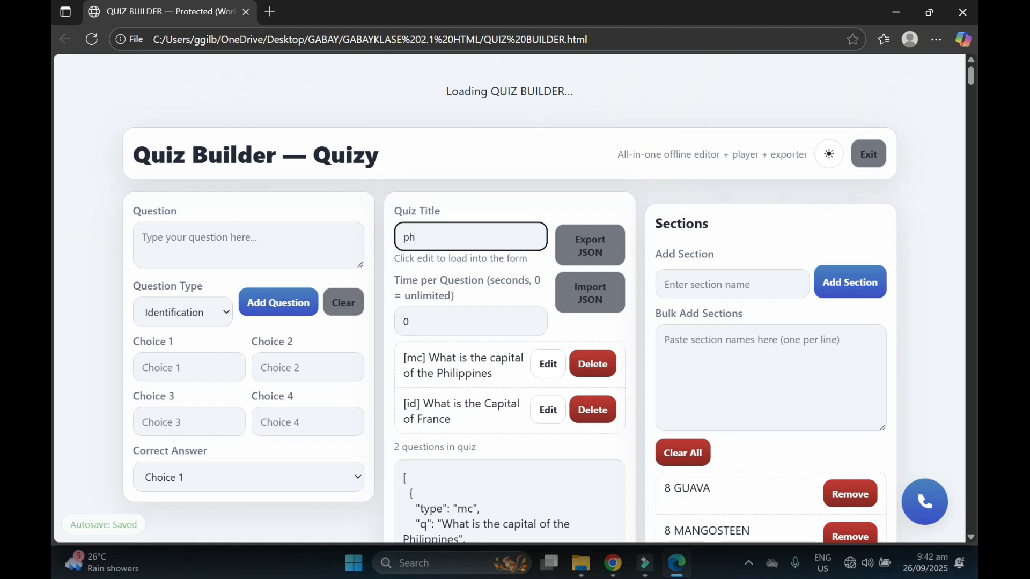
pyautogui.press('BackSpace')
pyautogui.press('BackSpace')
pyautogui.write('PH TRIVIA')
pyautogui.click(509, 207)
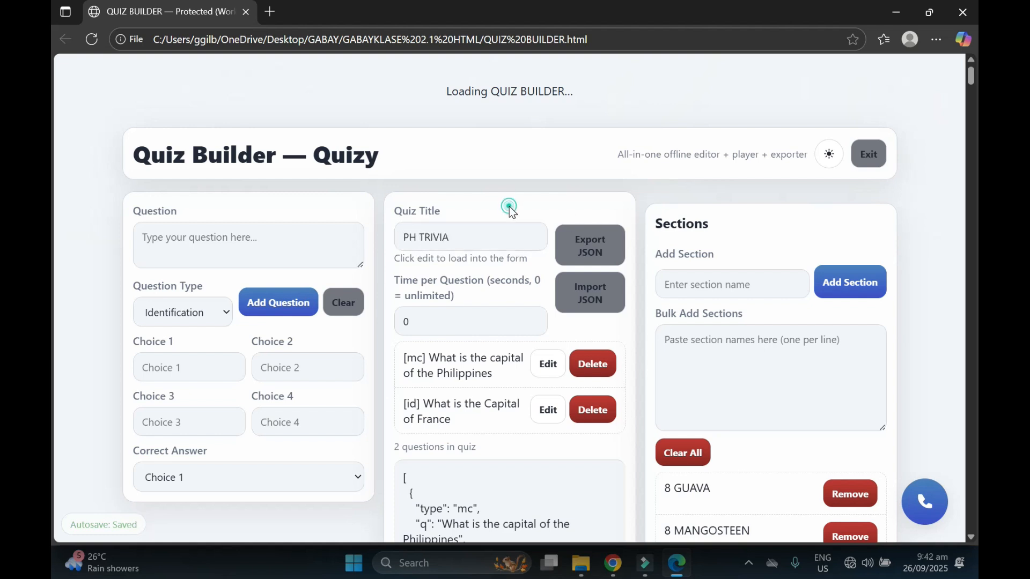
# Step: Shuffle the quiz questions, acknowledge the message, and check their new order in the question list and JSON preview
pyautogui.scroll(-7, 954, 108)
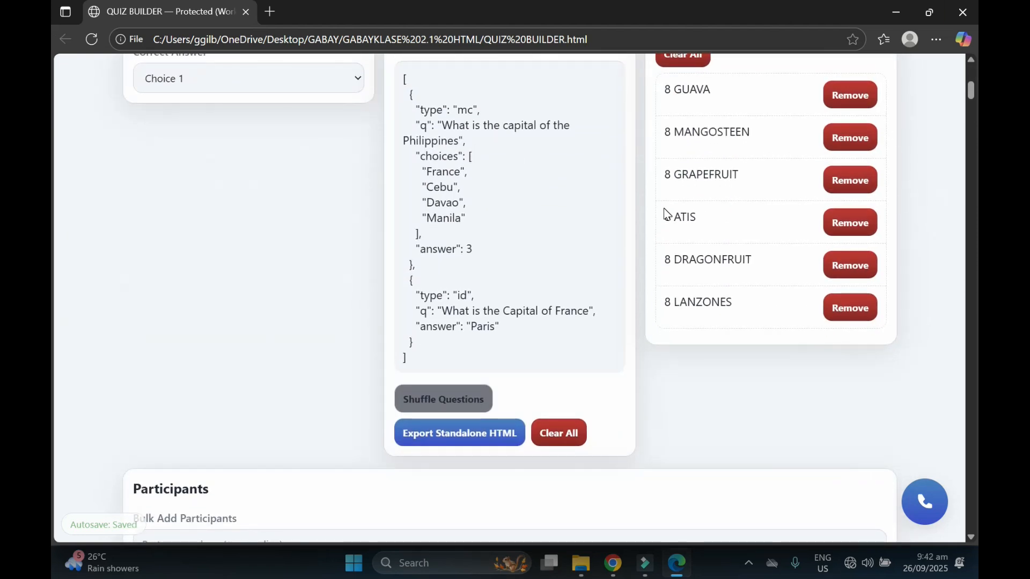
pyautogui.scroll(-1, 718, 324)
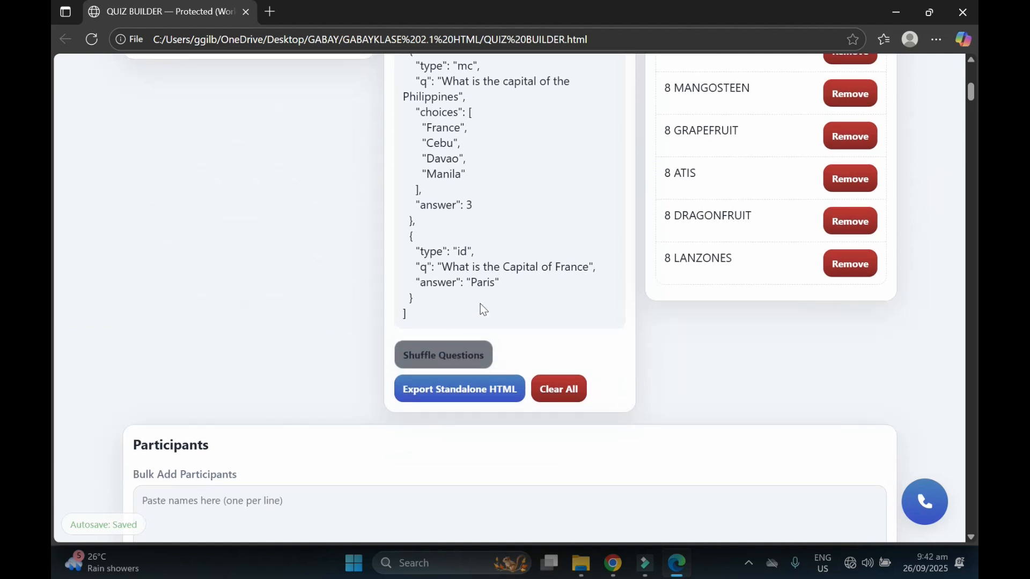
pyautogui.click(438, 354)
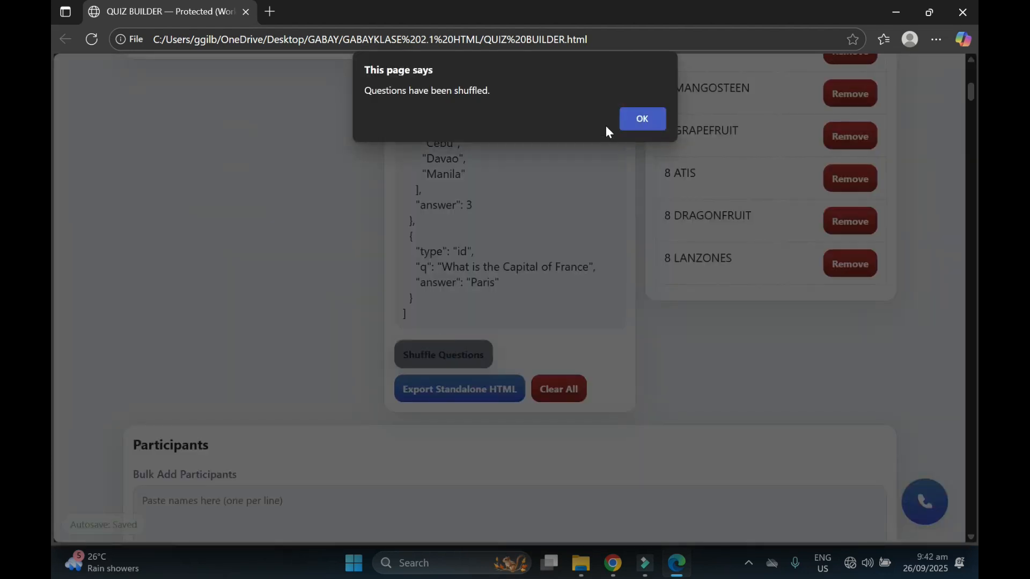
pyautogui.click(643, 120)
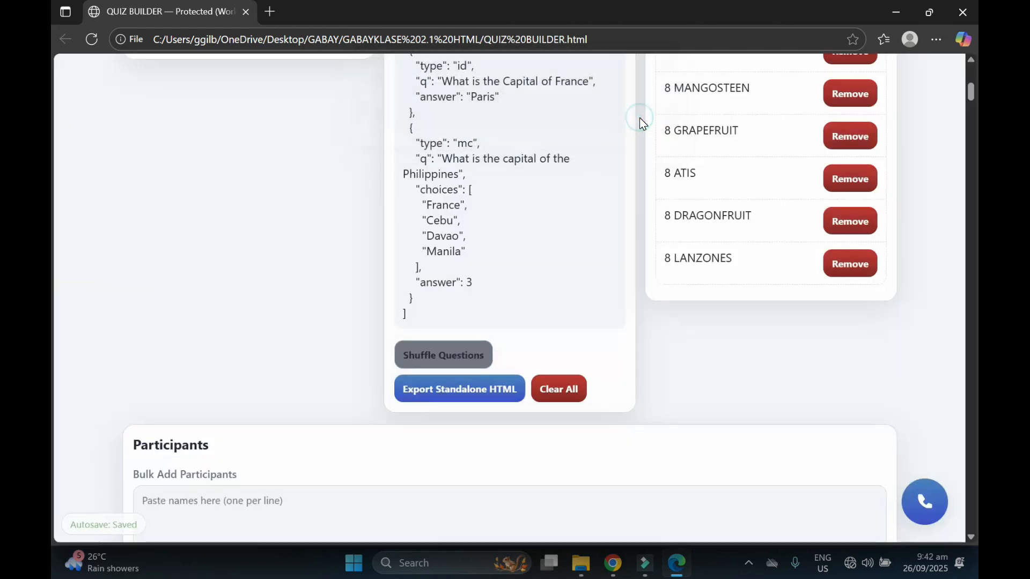
pyautogui.scroll(5, 639, 117)
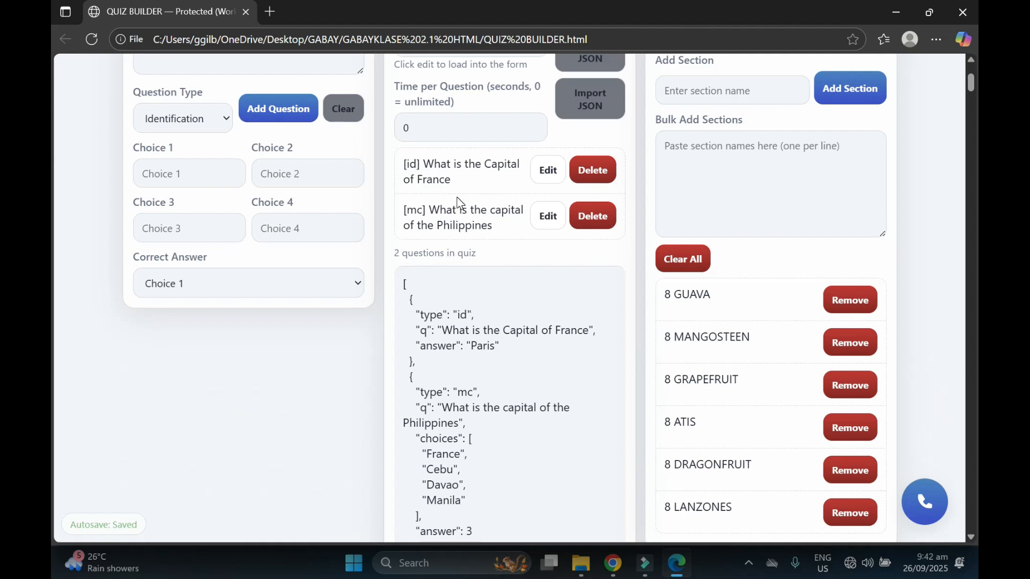
pyautogui.scroll(3, 460, 203)
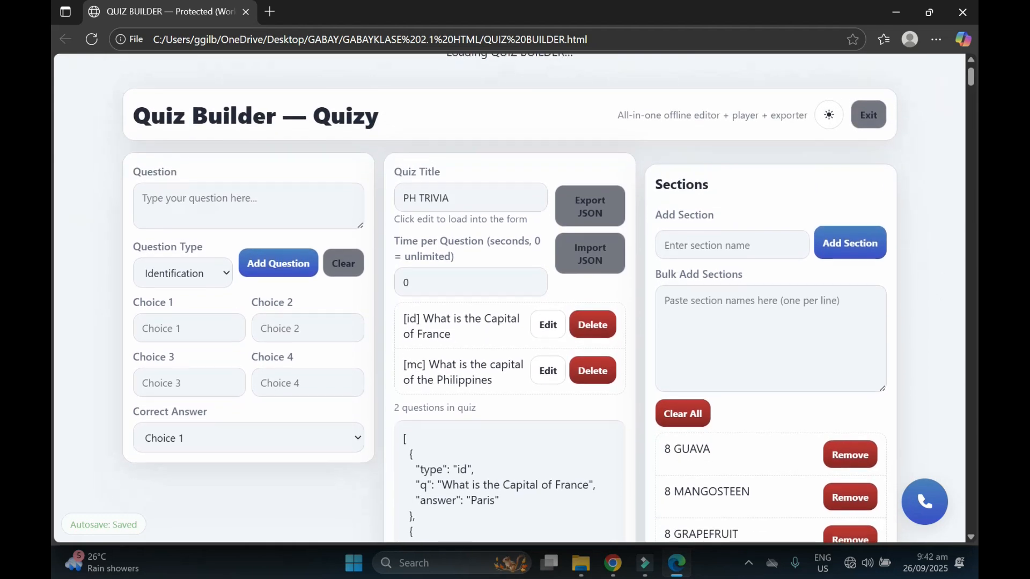
pyautogui.scroll(-4, 509, 300)
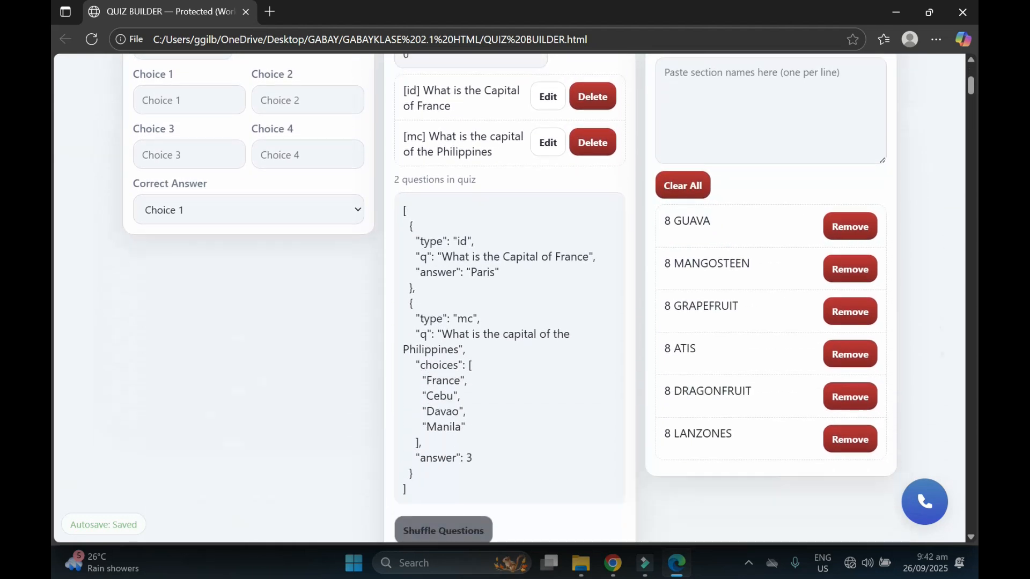
pyautogui.scroll(-7, 510, 301)
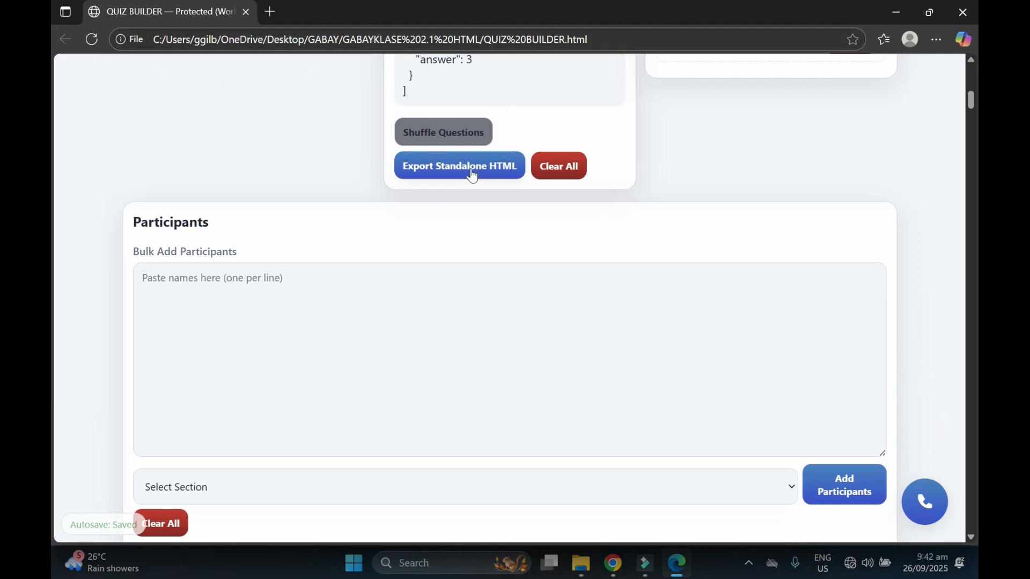
# Step: Export the PH TRIVIA quiz as a standalone HTML file and as a JSON file
pyautogui.click(435, 175)
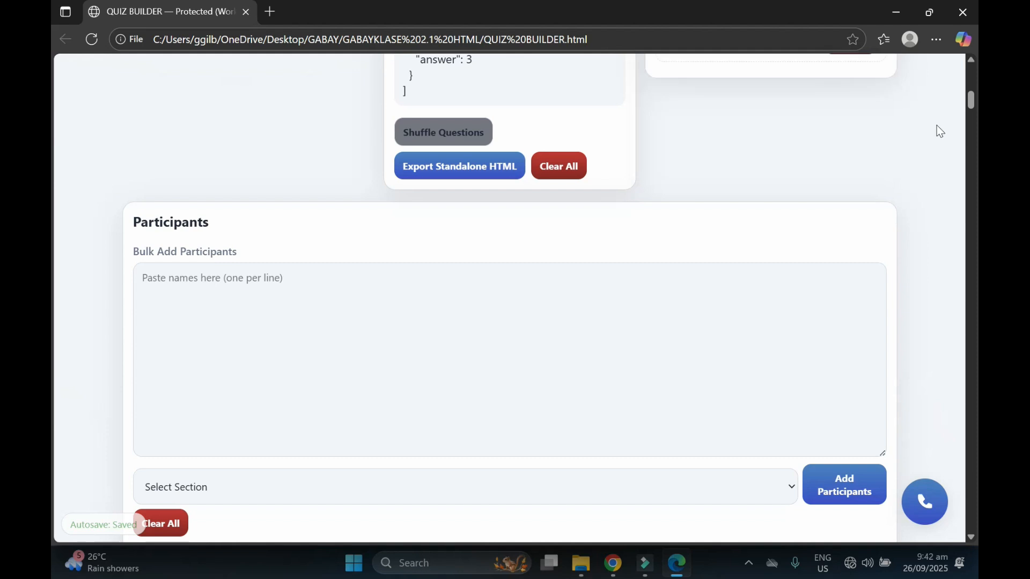
pyautogui.scroll(10, 936, 124)
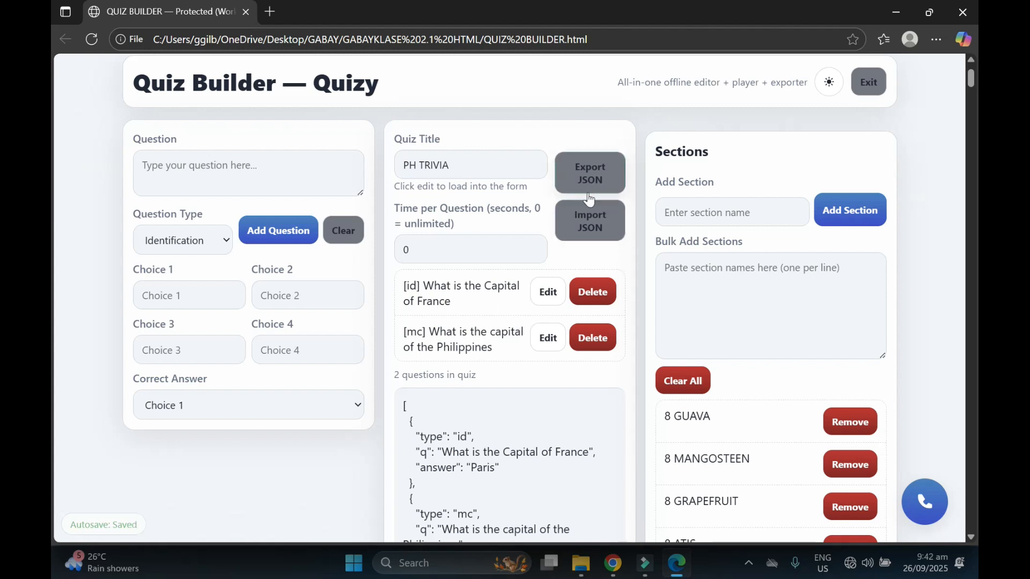
pyautogui.scroll(-3, 490, 391)
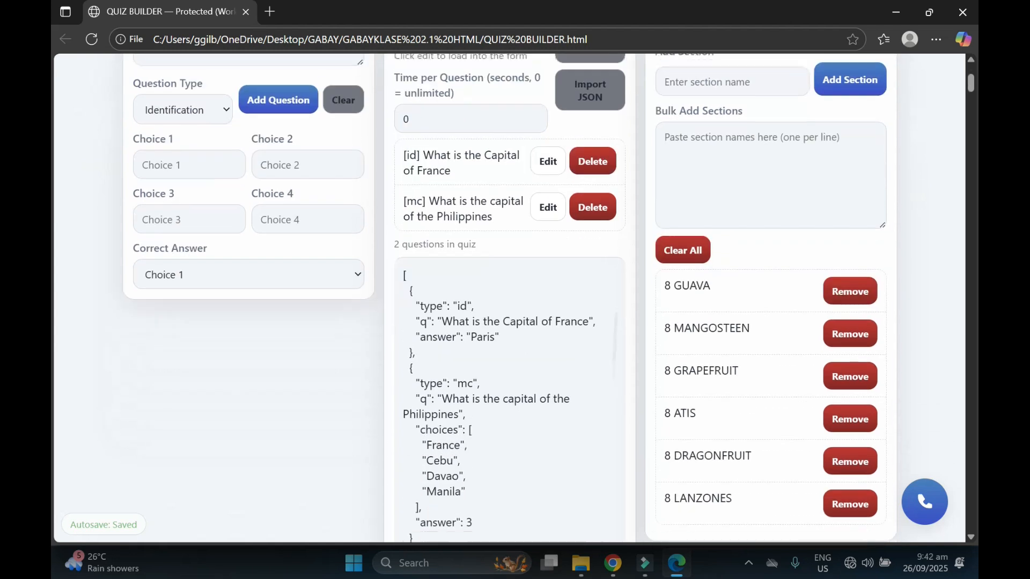
pyautogui.scroll(2, 490, 390)
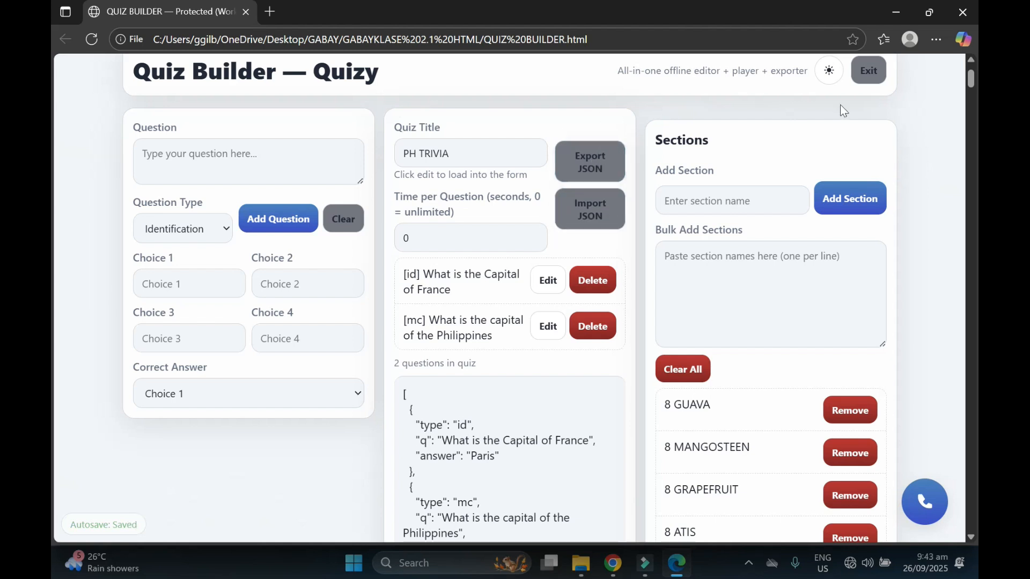
pyautogui.moveTo(975, 79); pyautogui.dragTo(975, 76)
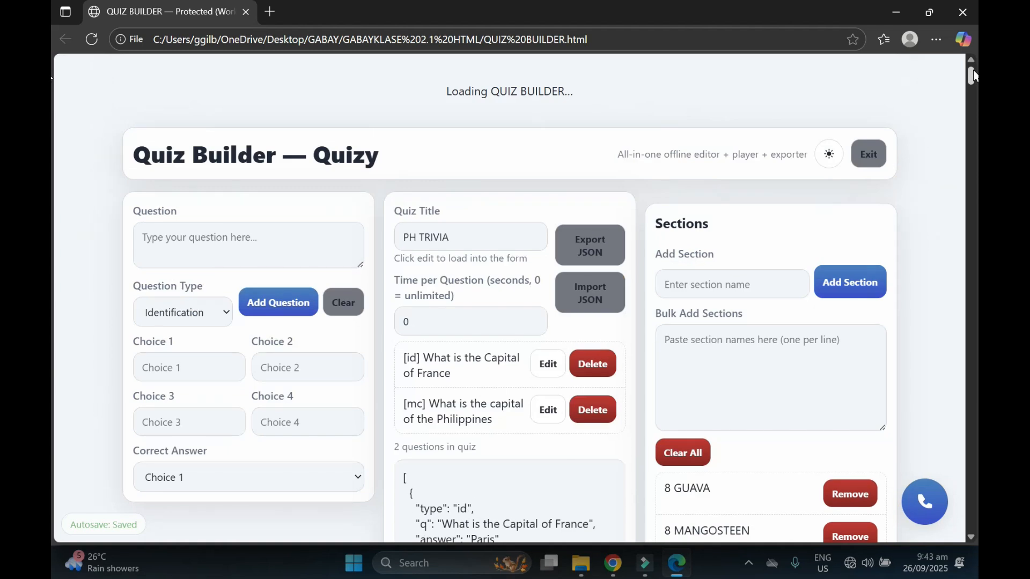
pyautogui.click(587, 247)
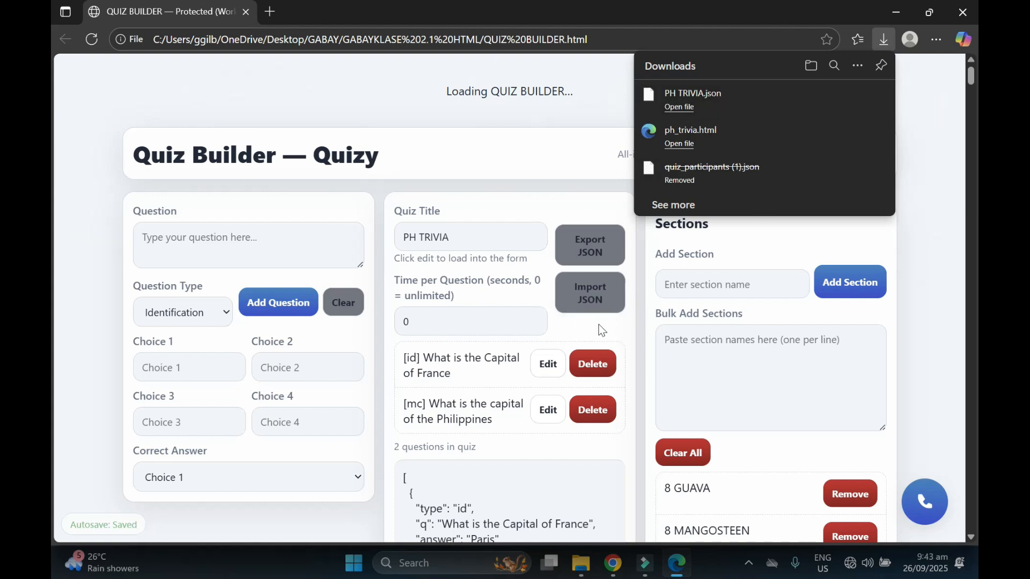
# Step: Delete both questions, the Capital of France and the capital of the Philippines, from the quiz and confirm each deletion
pyautogui.click(596, 363)
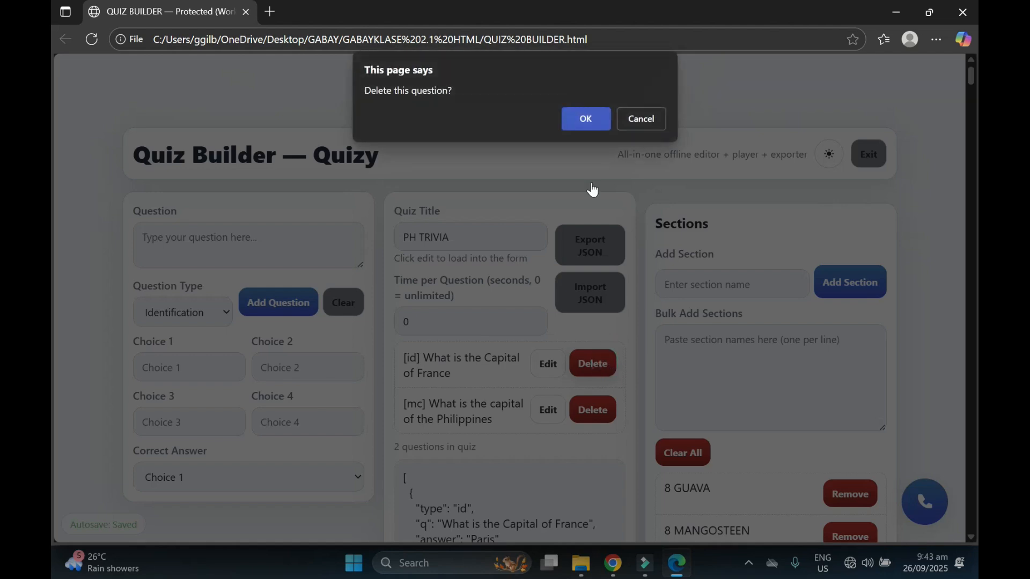
pyautogui.click(590, 121)
pyautogui.click(593, 358)
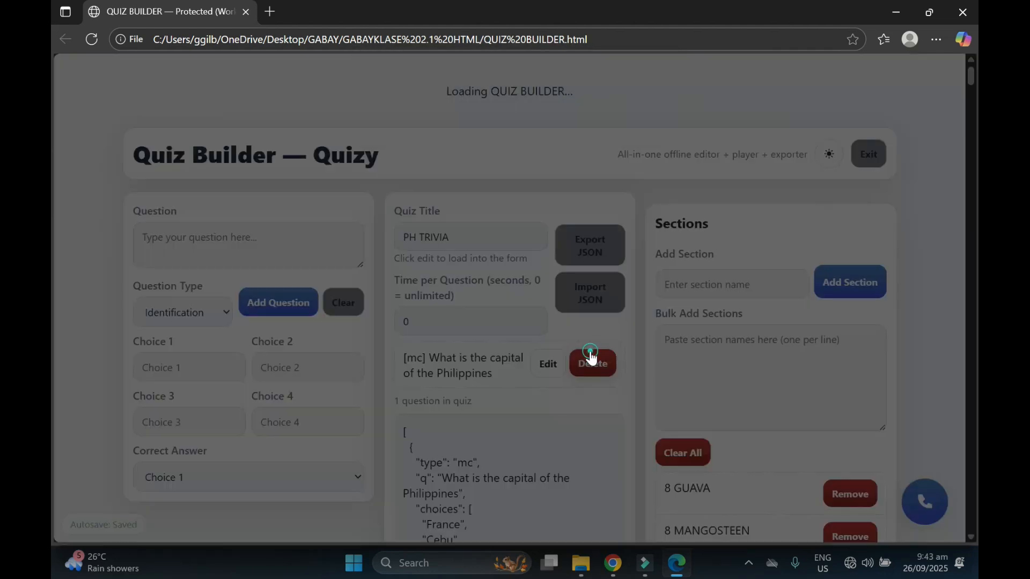
pyautogui.click(589, 117)
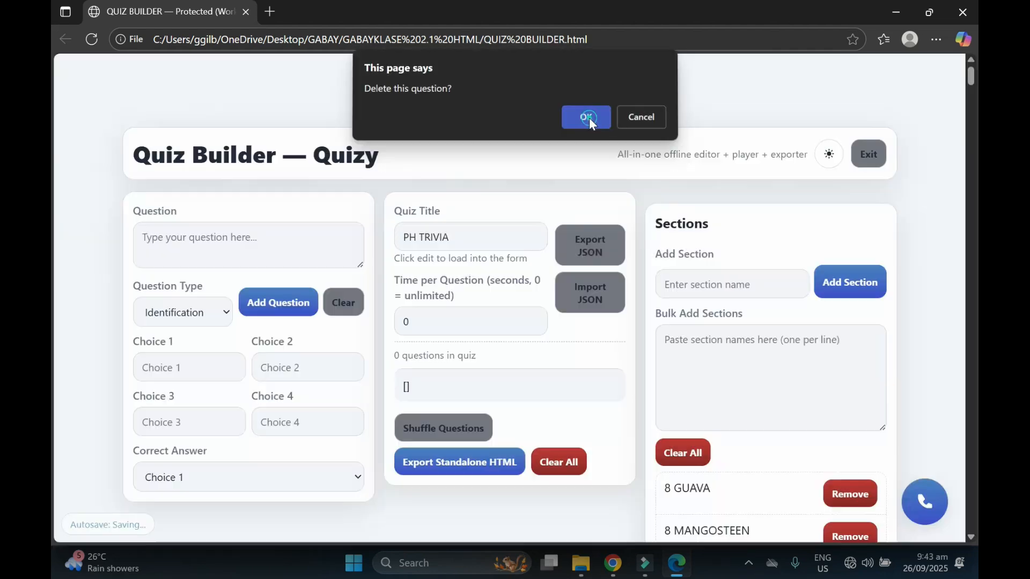
# Step: Look up the name of the exported quiz JSON file in the browser's download list
pyautogui.click(599, 298)
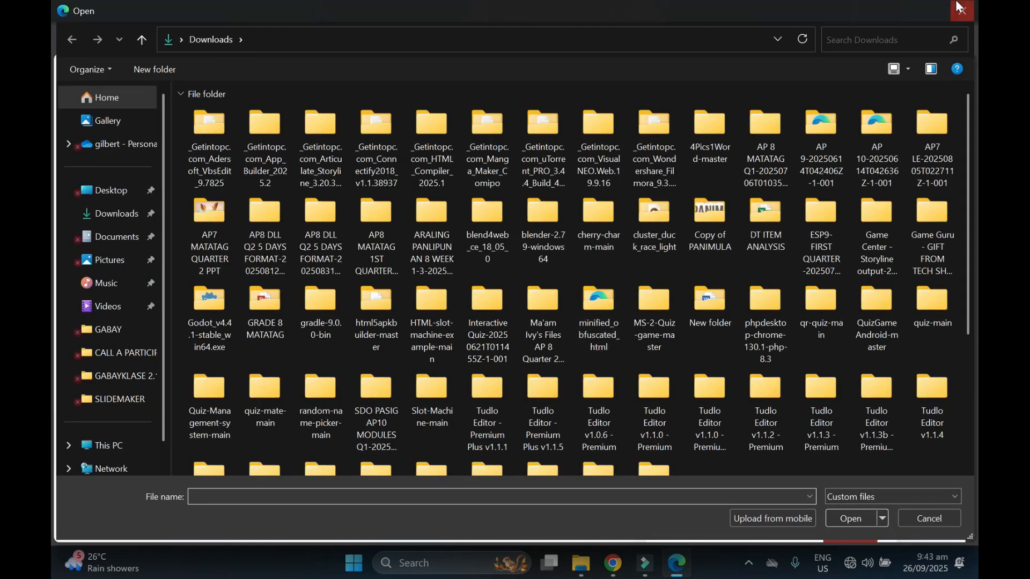
pyautogui.click(963, 10)
pyautogui.click(936, 40)
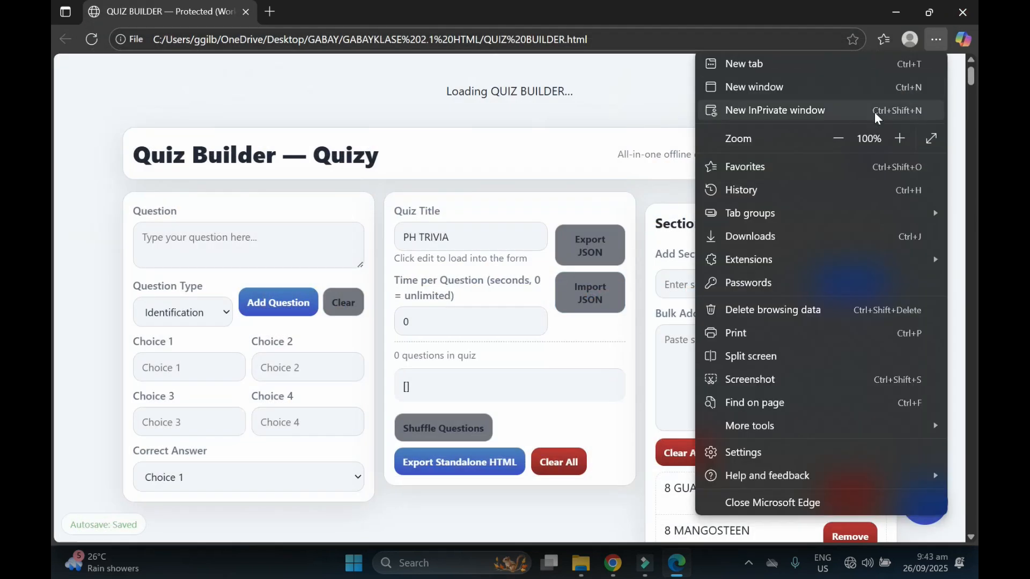
pyautogui.click(770, 235)
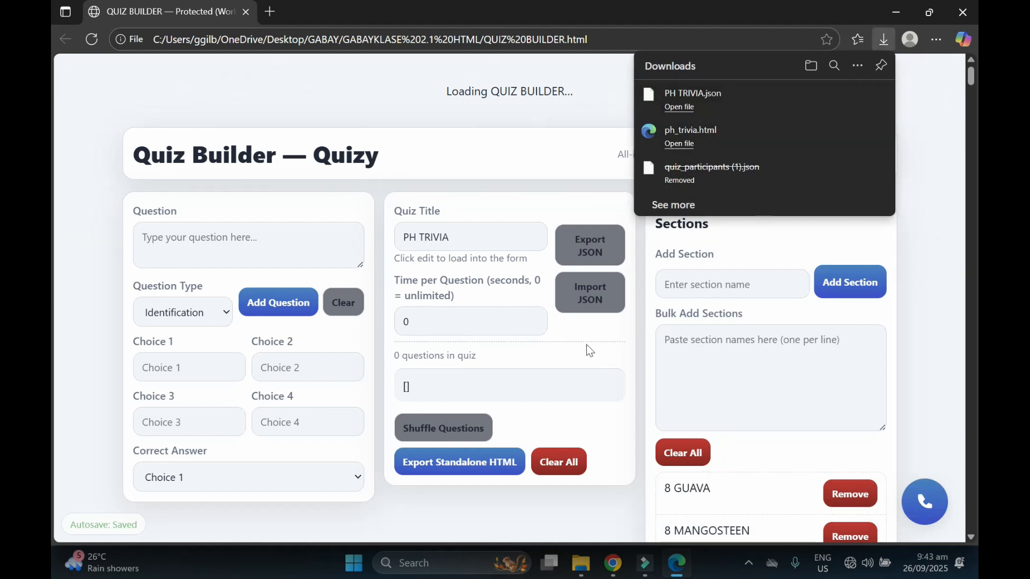
# Step: Import the quiz questions from PH TRIVIA.json in the Downloads folder
pyautogui.click(592, 296)
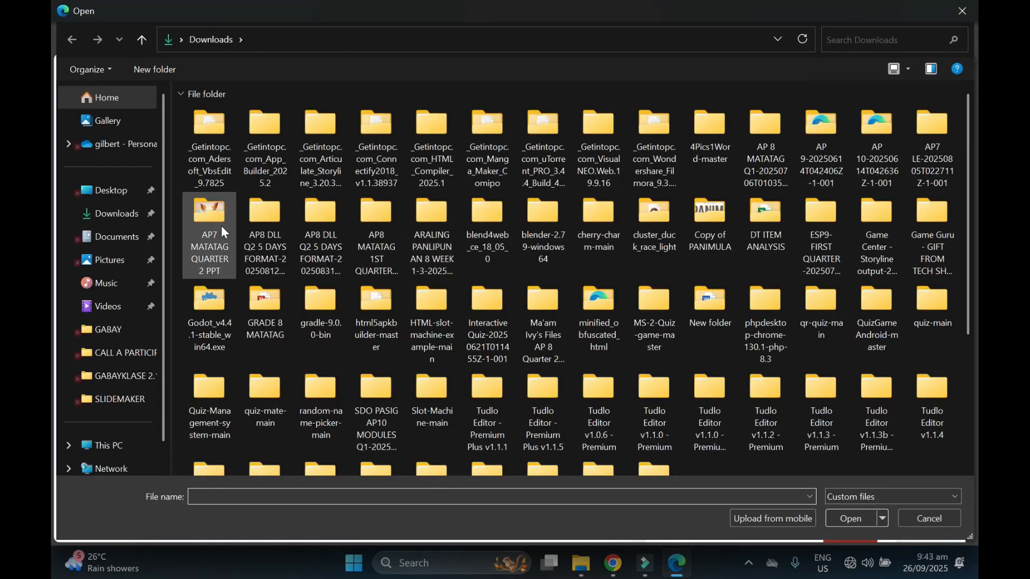
pyautogui.click(108, 195)
pyautogui.click(111, 215)
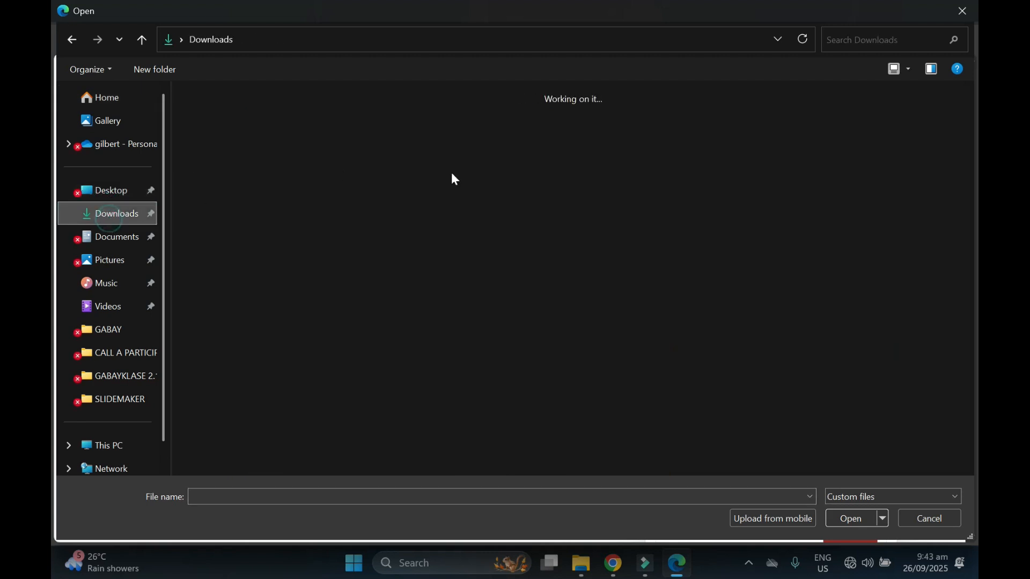
pyautogui.click(292, 496)
pyautogui.write('PH')
pyautogui.click(223, 511)
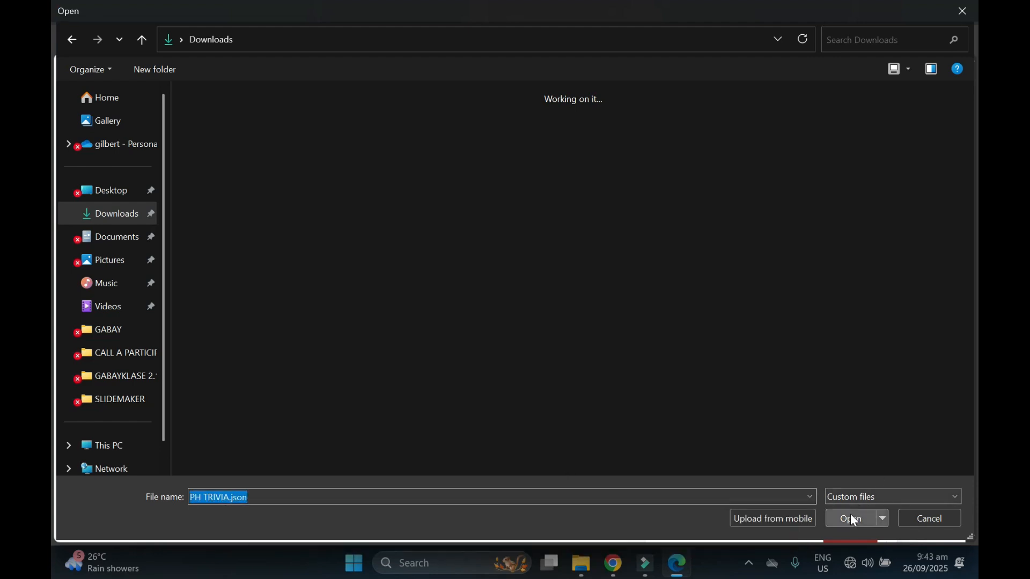
pyautogui.click(851, 518)
pyautogui.click(636, 120)
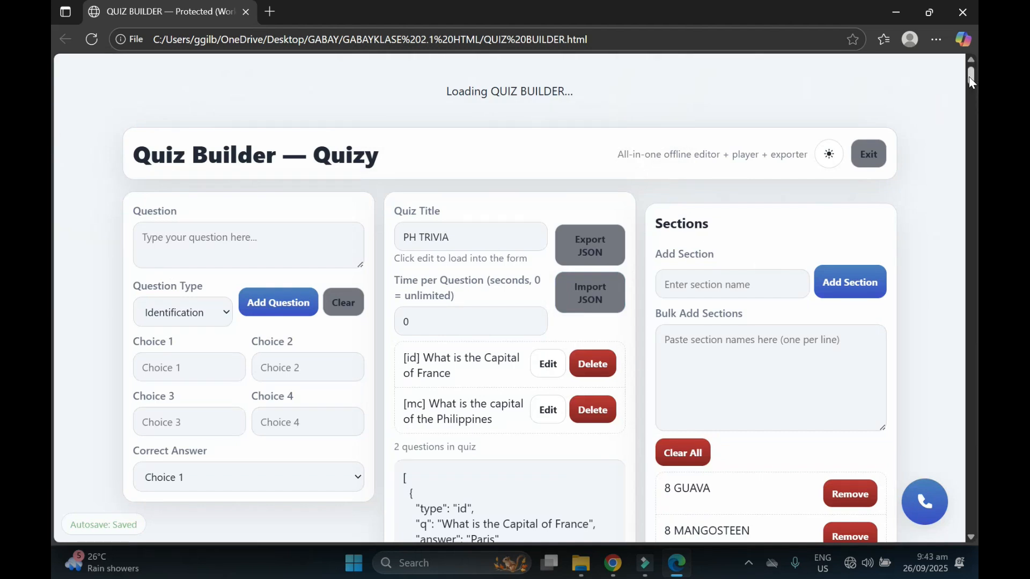
# Step: Review the imported questions, their JSON preview and the time-per-question setting
pyautogui.scroll(-5, 975, 92)
pyautogui.scroll(1, 975, 93)
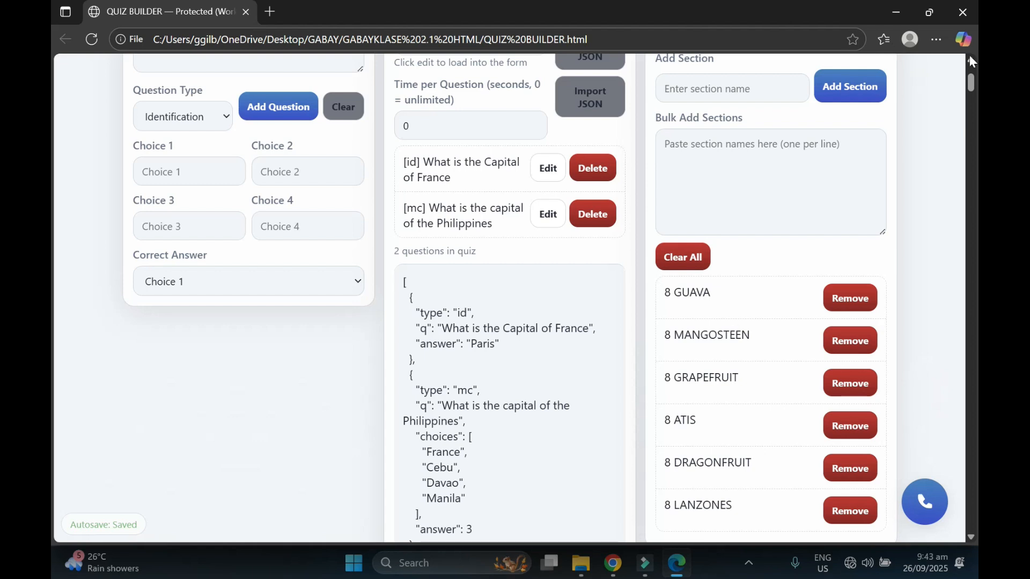
pyautogui.click(971, 60)
pyautogui.click(461, 157)
pyautogui.click(972, 59)
pyautogui.click(972, 59)
pyautogui.click(972, 59)
pyautogui.click(972, 59)
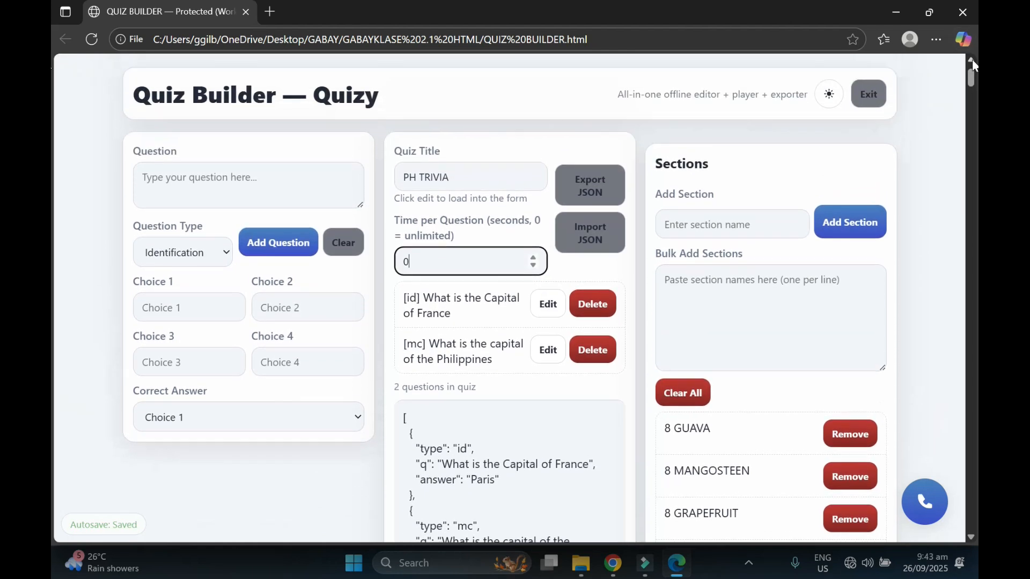
pyautogui.click(972, 59)
# Step: Export the imported quiz as standalone HTML and open the downloaded file ph_trivia (1).html
pyautogui.scroll(-10, 54, 102)
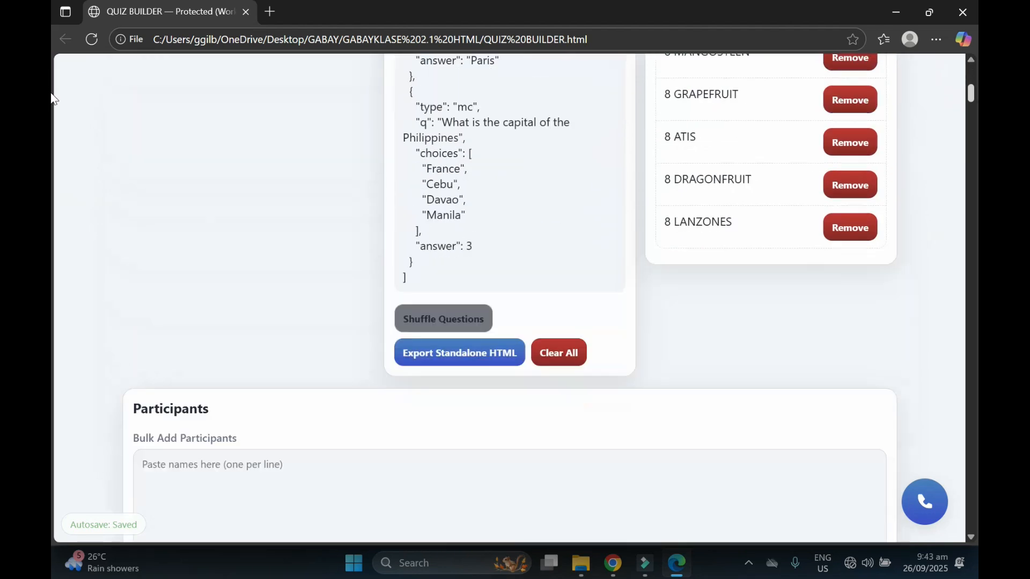
pyautogui.click(431, 217)
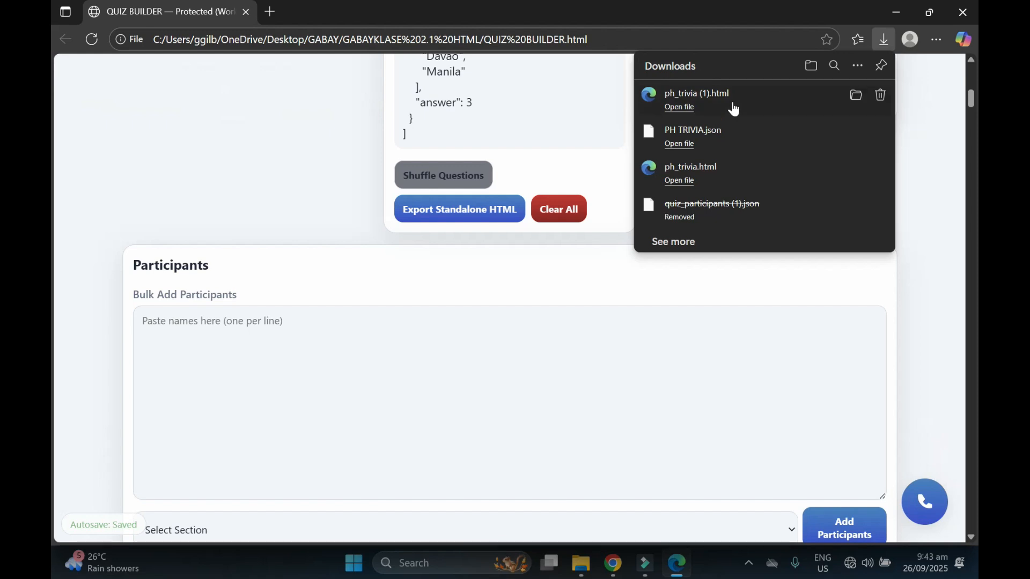
pyautogui.click(735, 107)
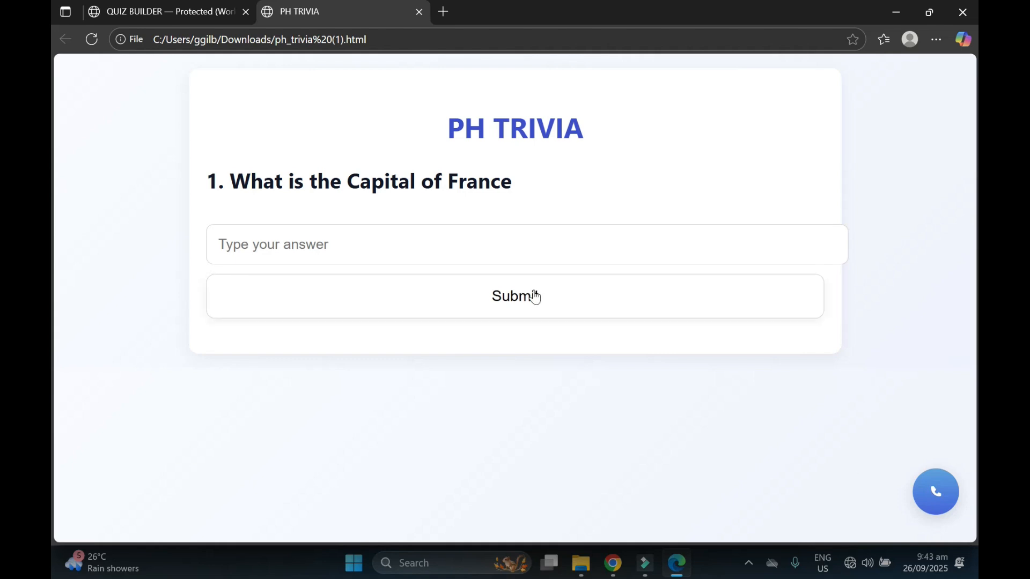
# Step: Call a random participant from section 8 GUAVA in the exported quiz and close the result
pyautogui.click(937, 491)
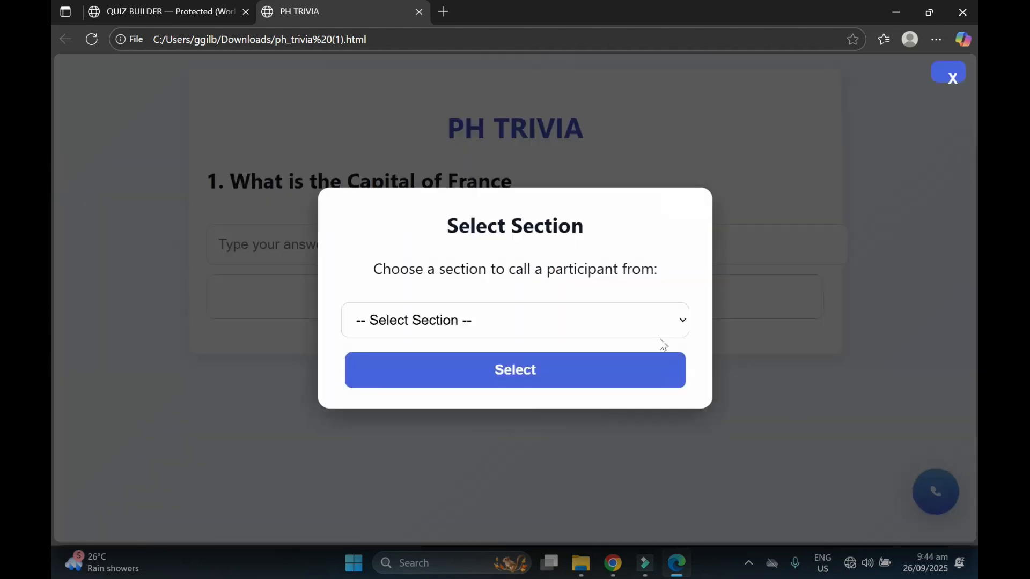
pyautogui.click(517, 319)
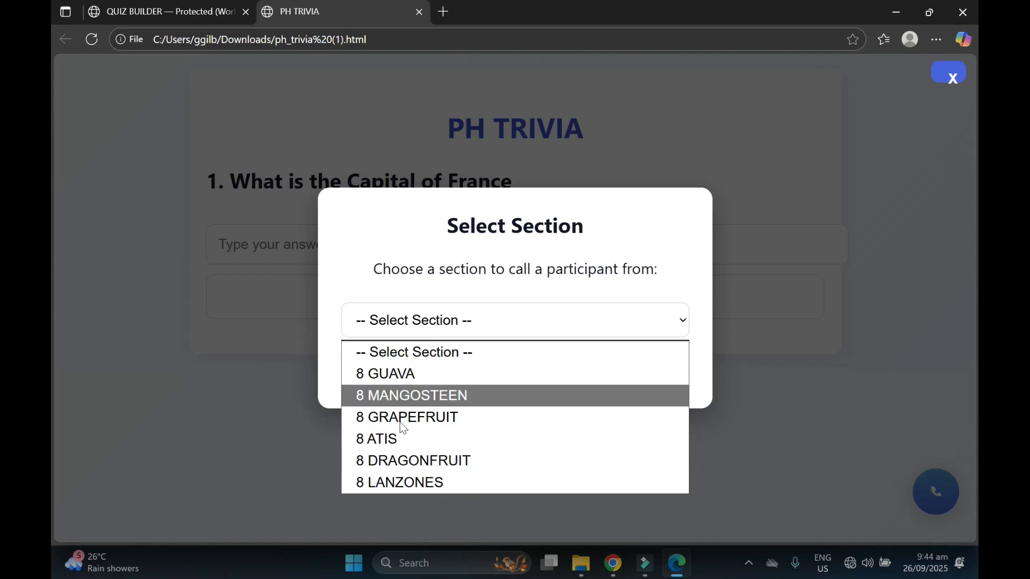
pyautogui.click(421, 375)
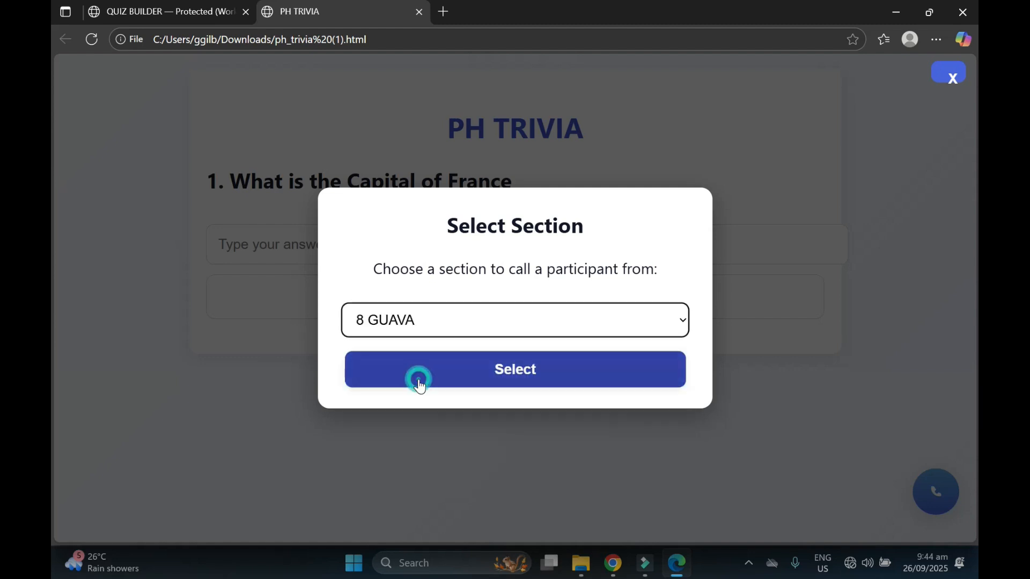
pyautogui.click(511, 372)
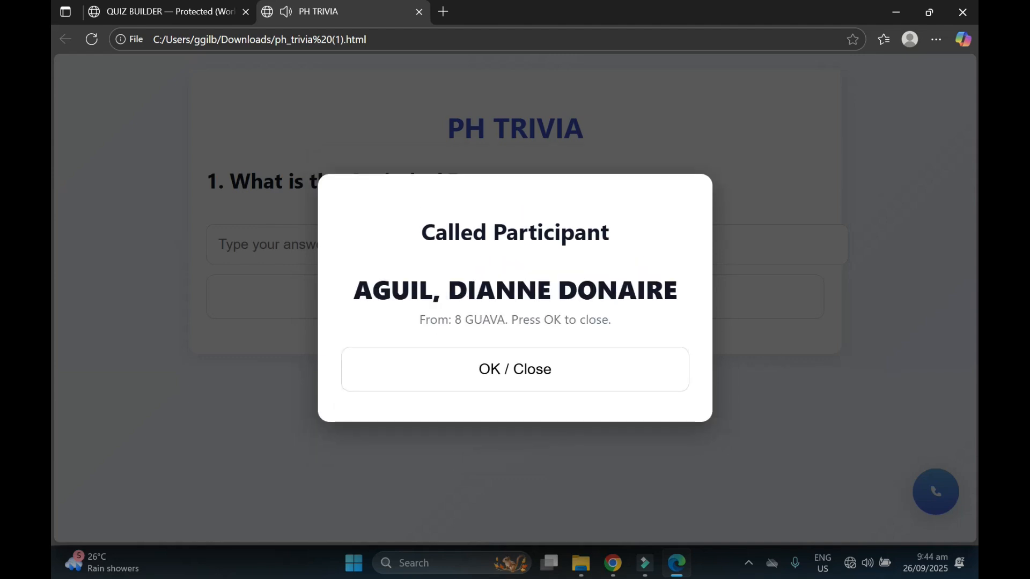
pyautogui.click(531, 369)
# Step: Call a random participant from section 8 MANGOSTEEN and close the result
pyautogui.click(938, 490)
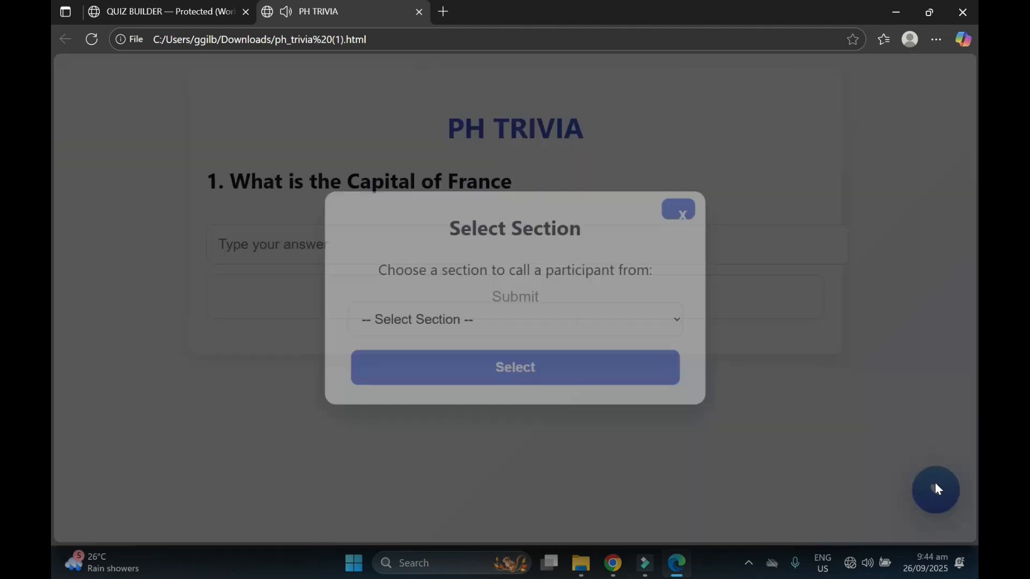
pyautogui.click(610, 316)
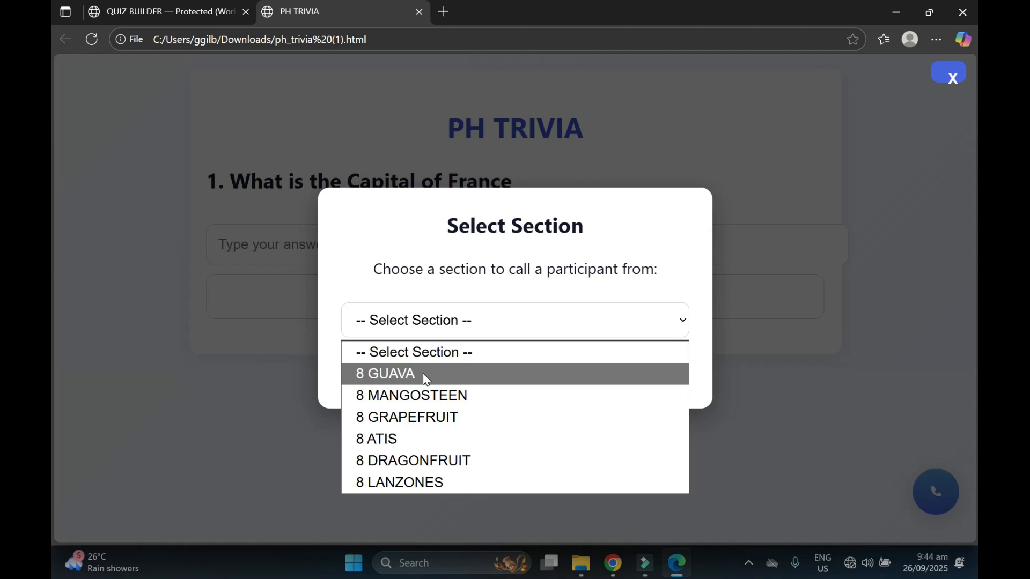
pyautogui.click(420, 402)
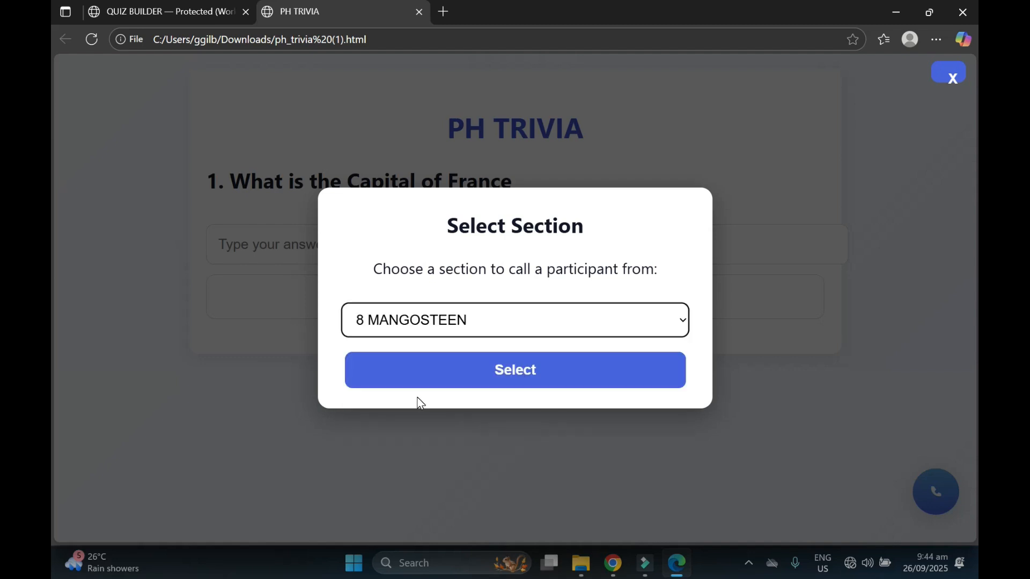
pyautogui.click(498, 373)
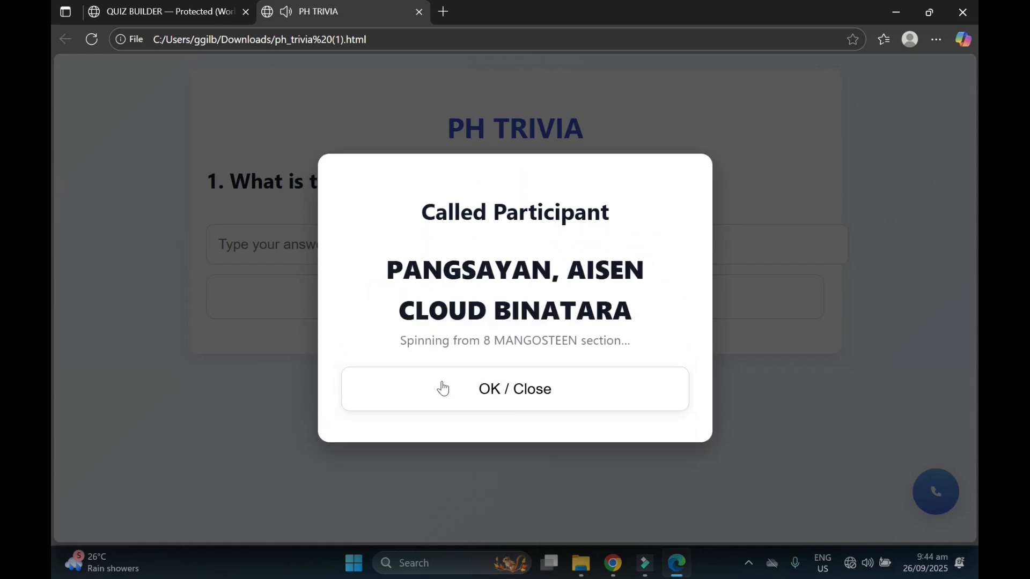
pyautogui.click(532, 406)
# Step: Play the quiz to the end, answering "Cebu" to the capital of France and "Manila" to the capital of the Philippines
pyautogui.click(531, 252)
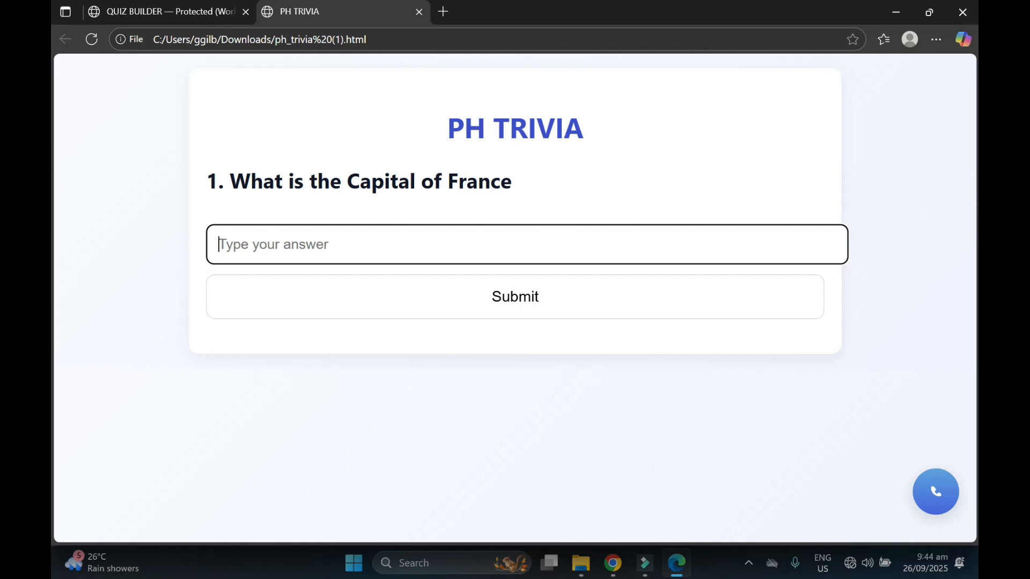
pyautogui.write('Cebu')
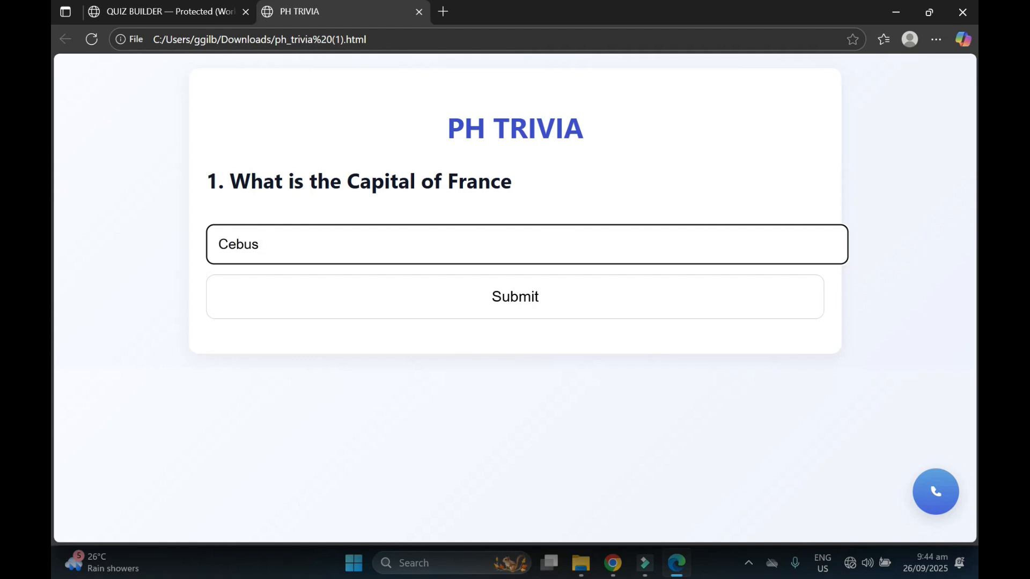
pyautogui.press('XF86AudioRaiseVolume')
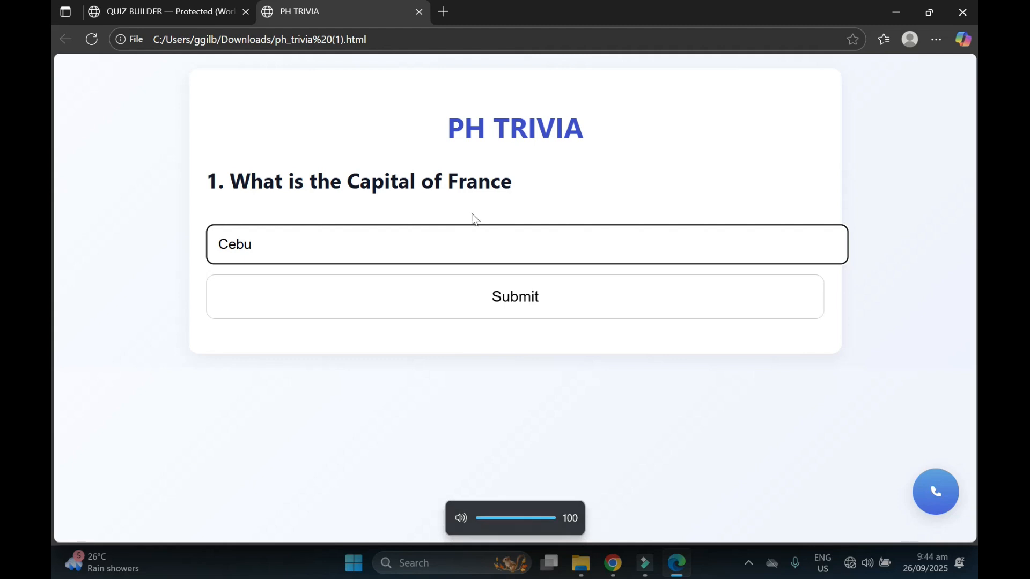
pyautogui.click(509, 302)
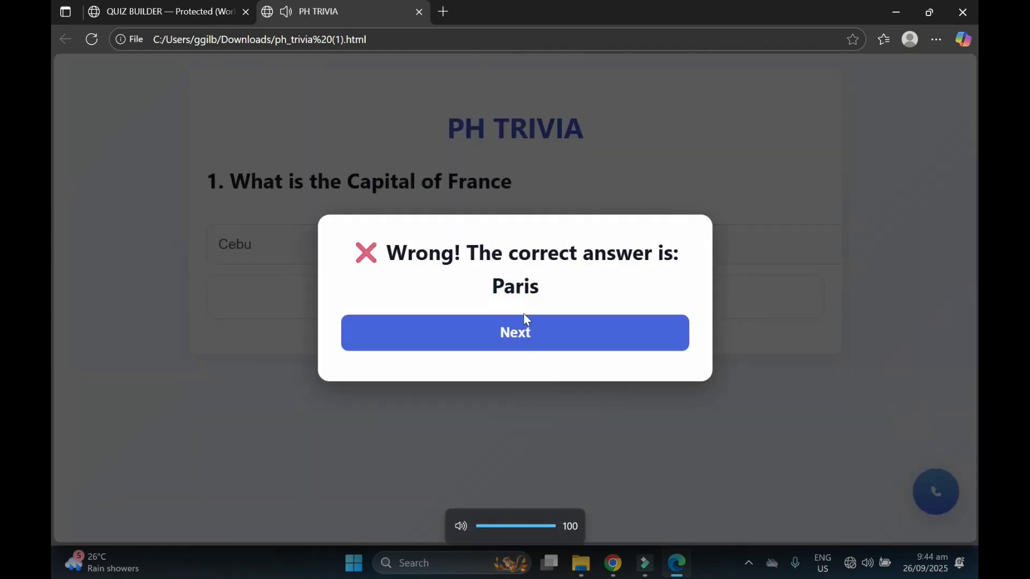
pyautogui.click(519, 328)
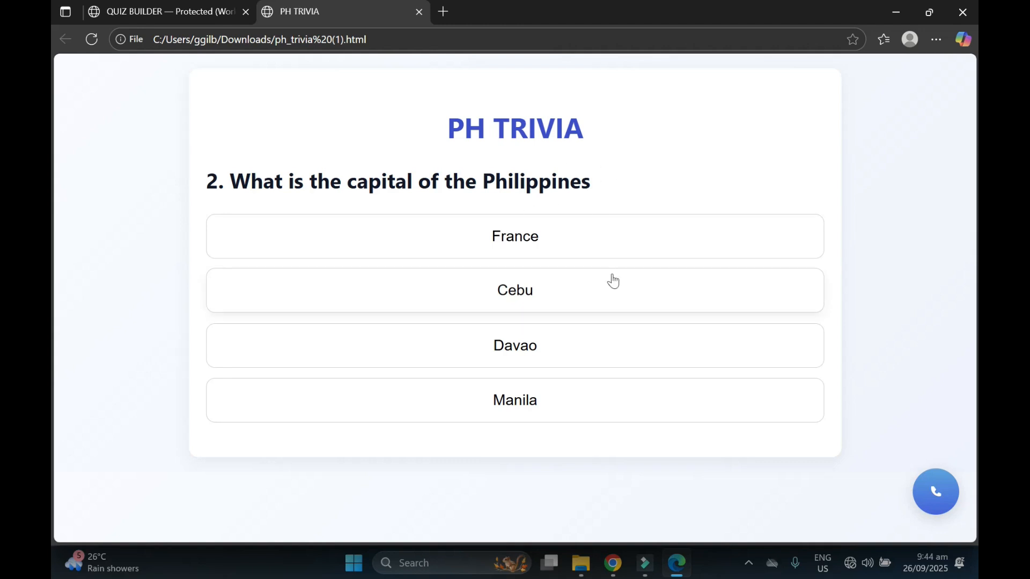
pyautogui.click(514, 400)
pyautogui.click(578, 302)
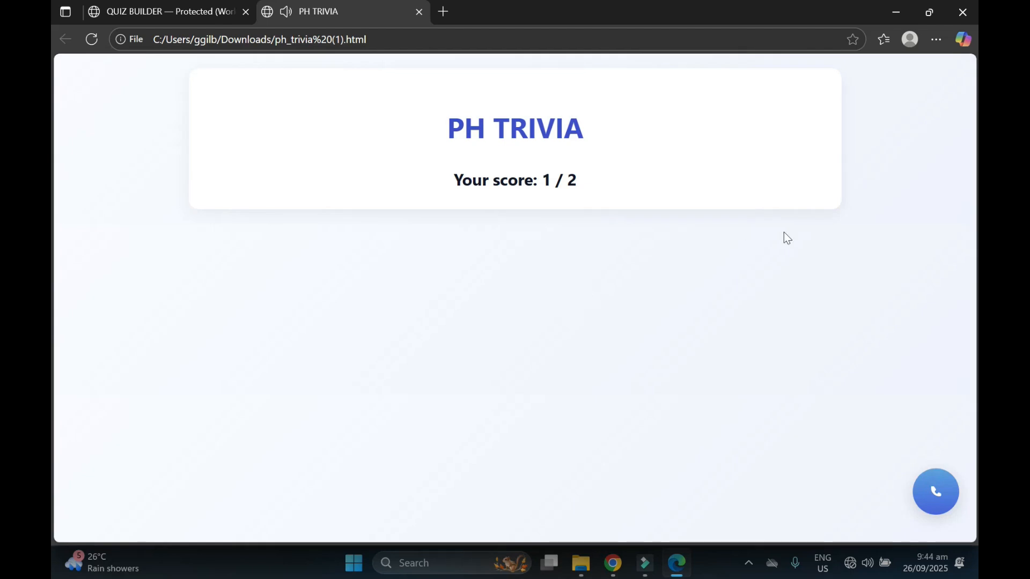
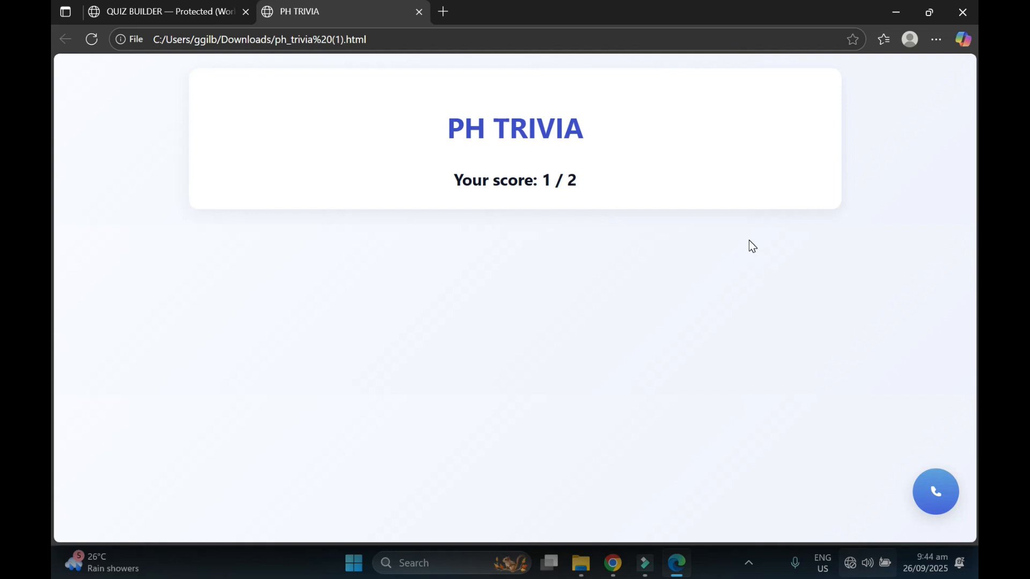
# Step: Reload the exported PH TRIVIA quiz and show the downloaded ph_trivia (1).html in its folder, closing the folder after viewing
pyautogui.click(308, 83)
pyautogui.click(90, 41)
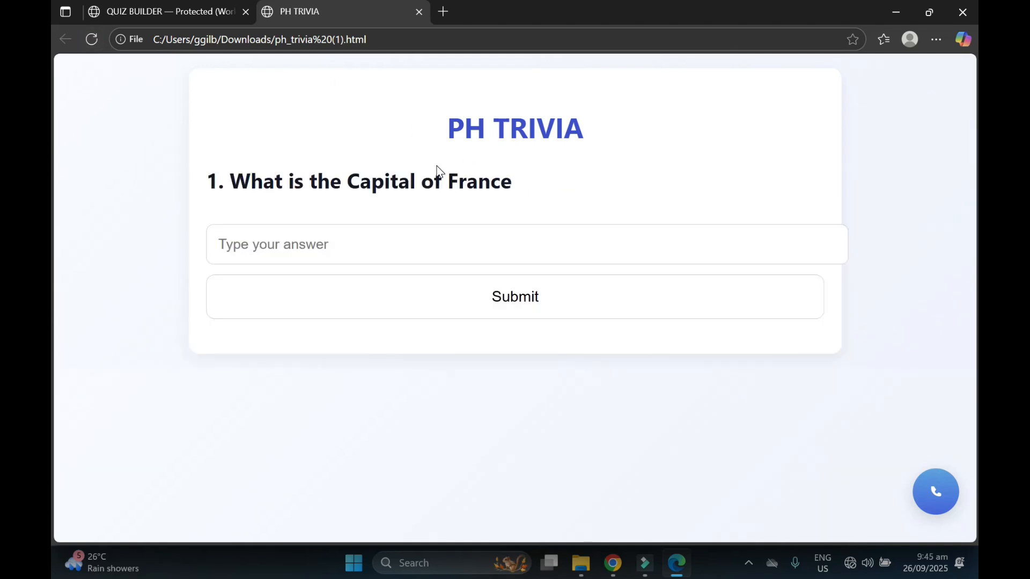
pyautogui.click(934, 36)
pyautogui.click(793, 235)
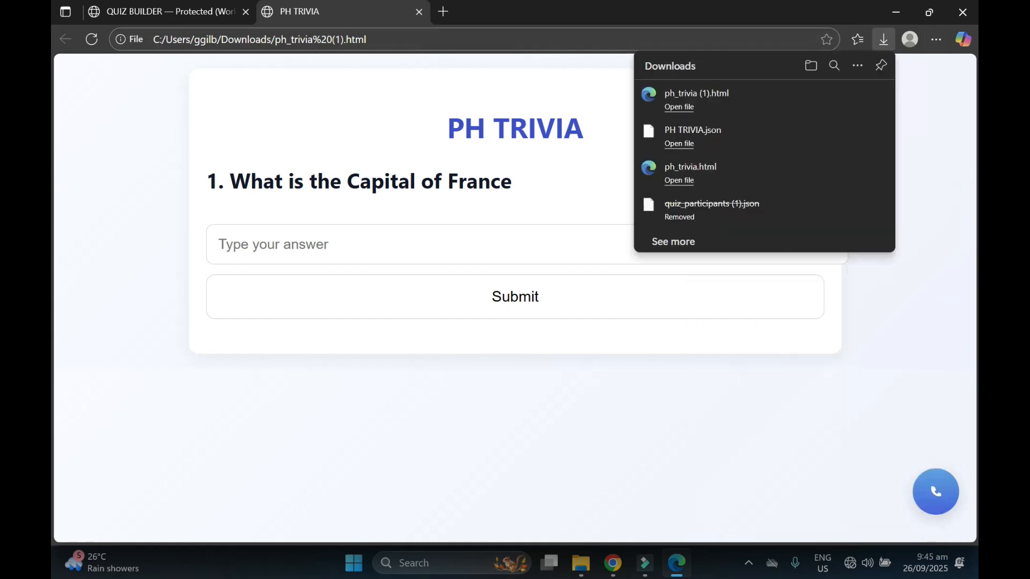
pyautogui.click(856, 95)
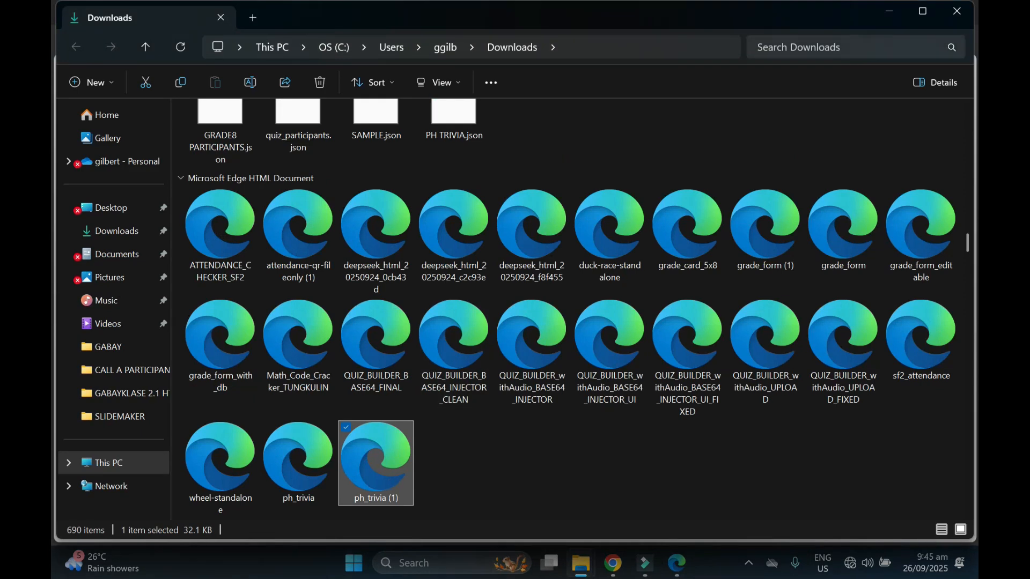
pyautogui.click(959, 17)
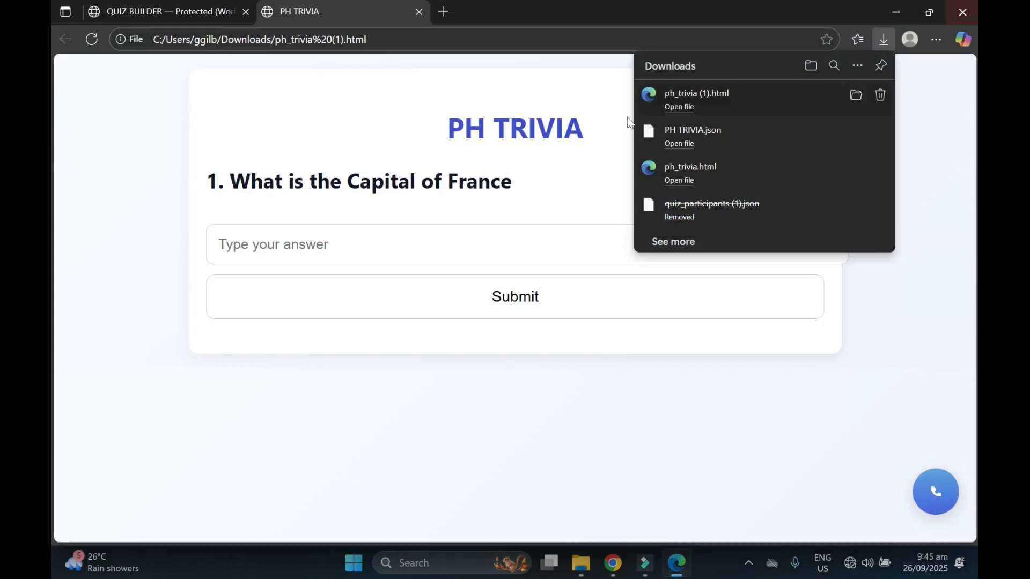
pyautogui.click(145, 276)
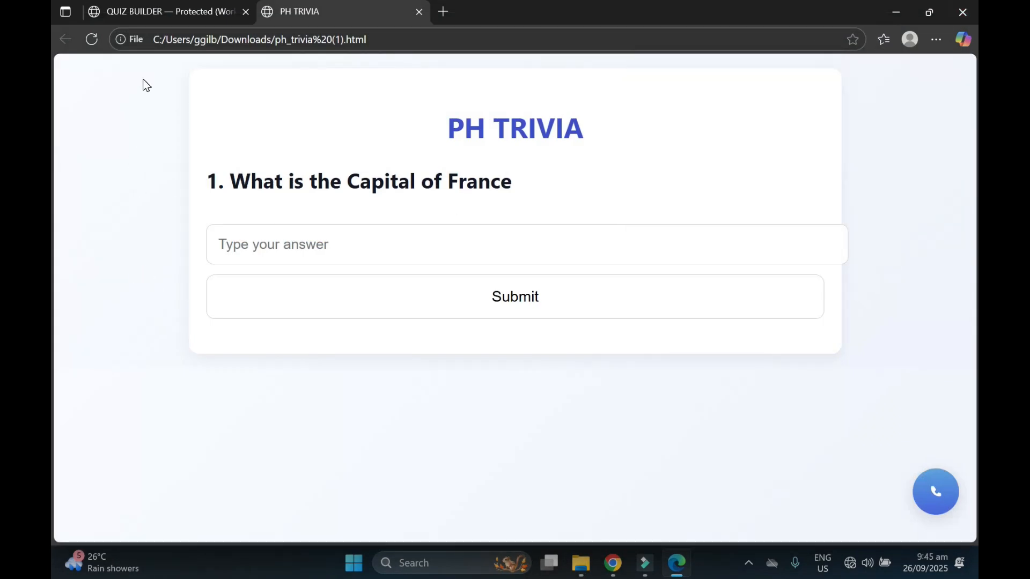
# Step: In the Quiz Builder, set the time per question to 30 seconds and change the quiz title to "PH TRIVIA with timer"
pyautogui.click(168, 15)
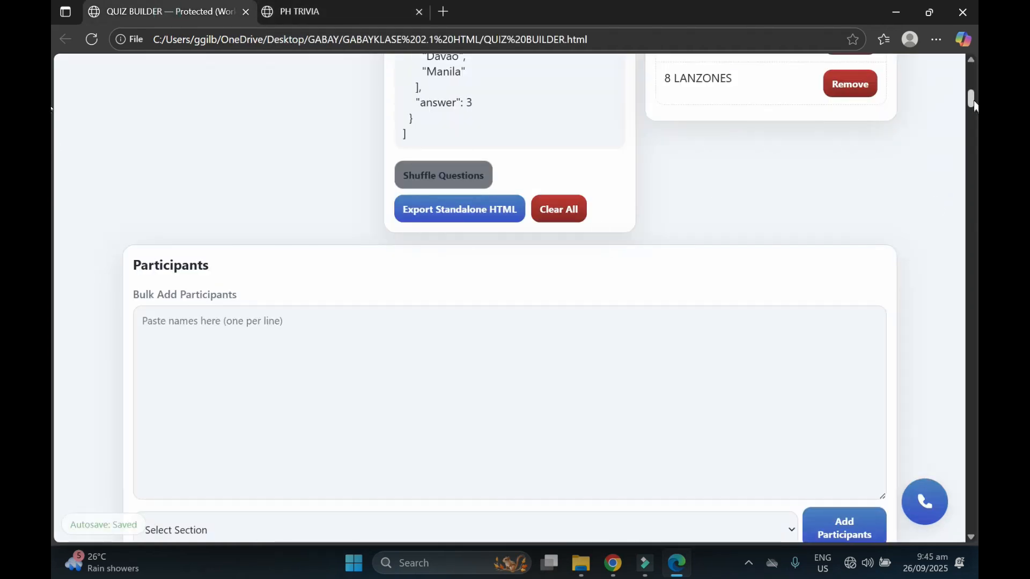
pyautogui.scroll(10, 975, 106)
pyautogui.click(426, 291)
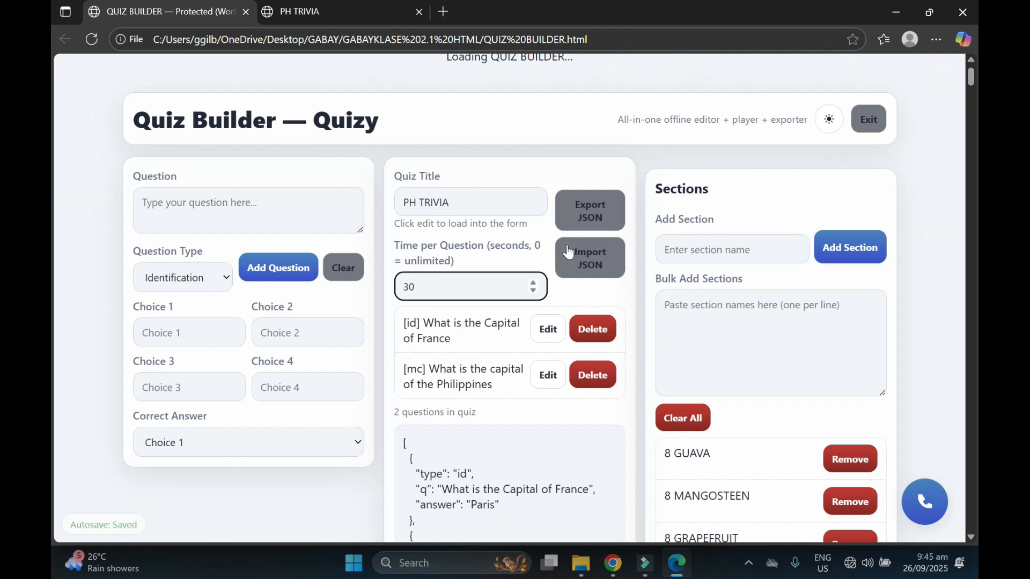
pyautogui.click(448, 287)
pyautogui.moveTo(975, 81); pyautogui.dragTo(975, 84)
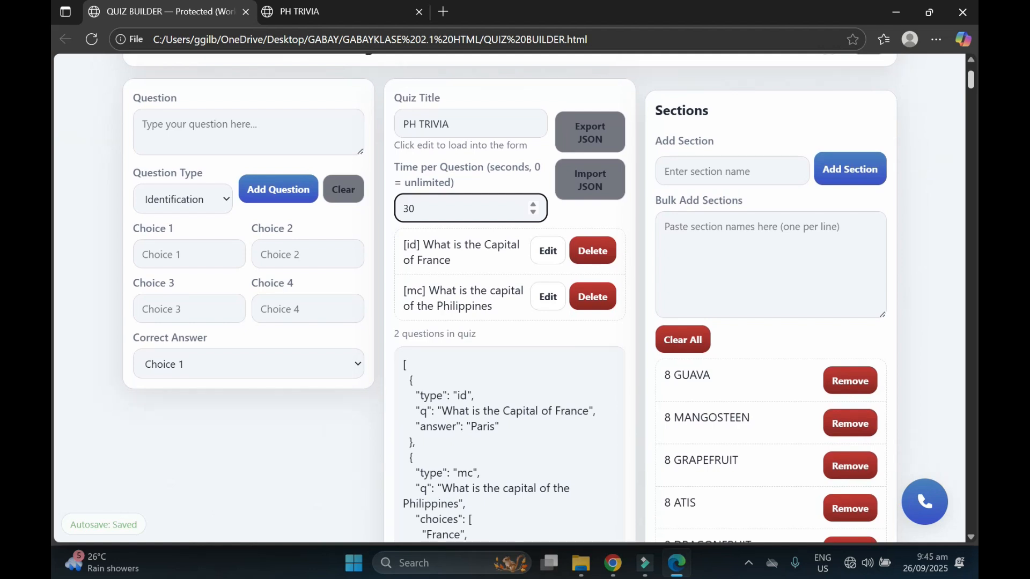
pyautogui.click(466, 131)
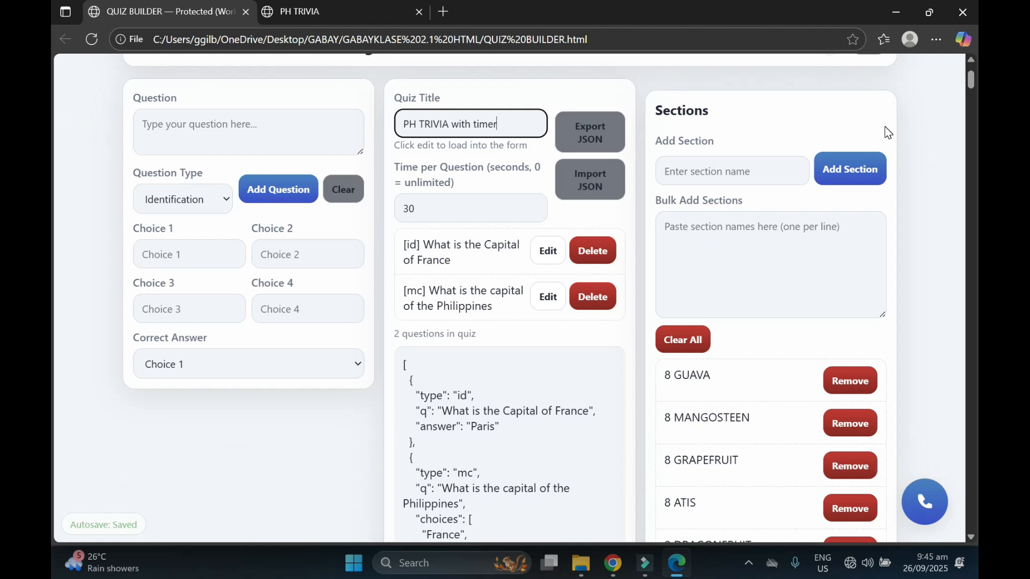
# Step: Export the timed quiz as standalone HTML and open the downloaded file ph_trivia_with_timer.html
pyautogui.scroll(-8, 792, 152)
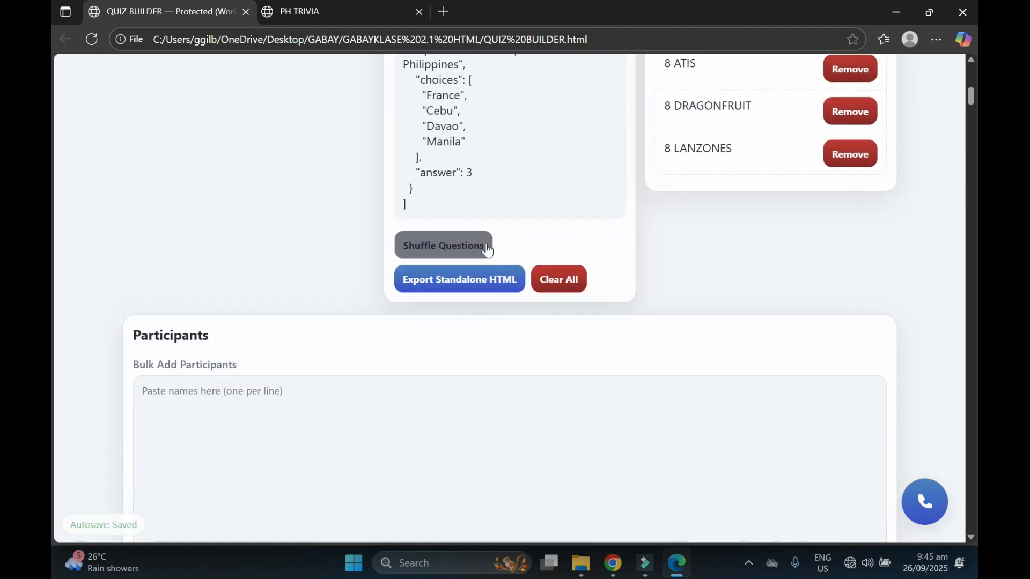
pyautogui.click(448, 280)
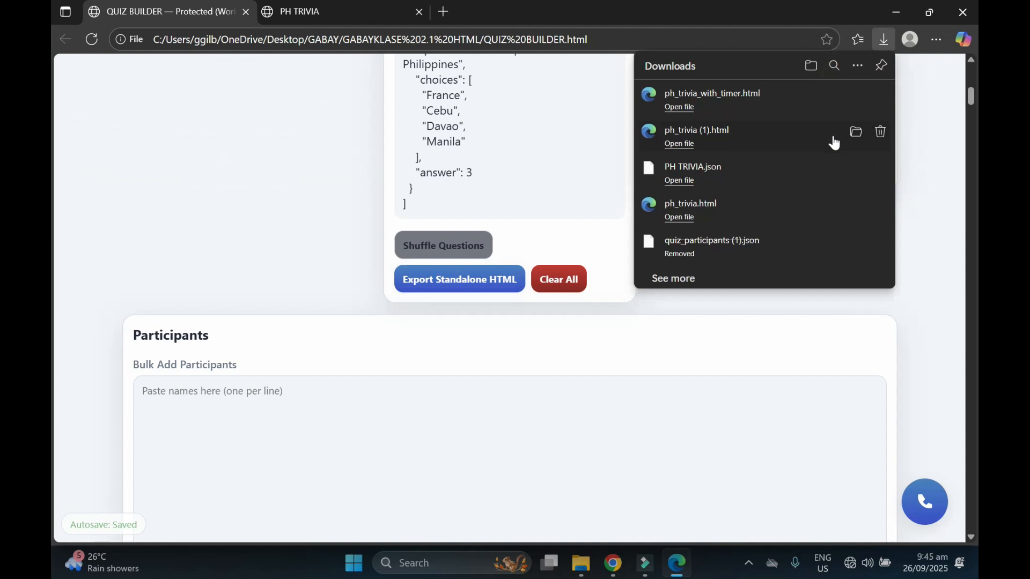
pyautogui.click(720, 99)
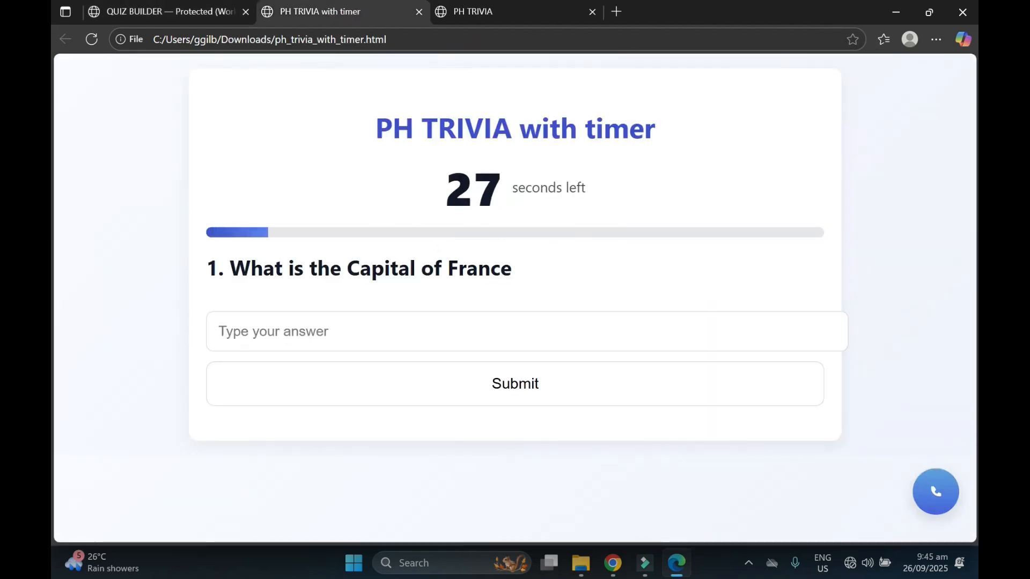
# Step: Answer "Paris" to the capital of France question in the timed quiz and continue to question 2
pyautogui.click(271, 331)
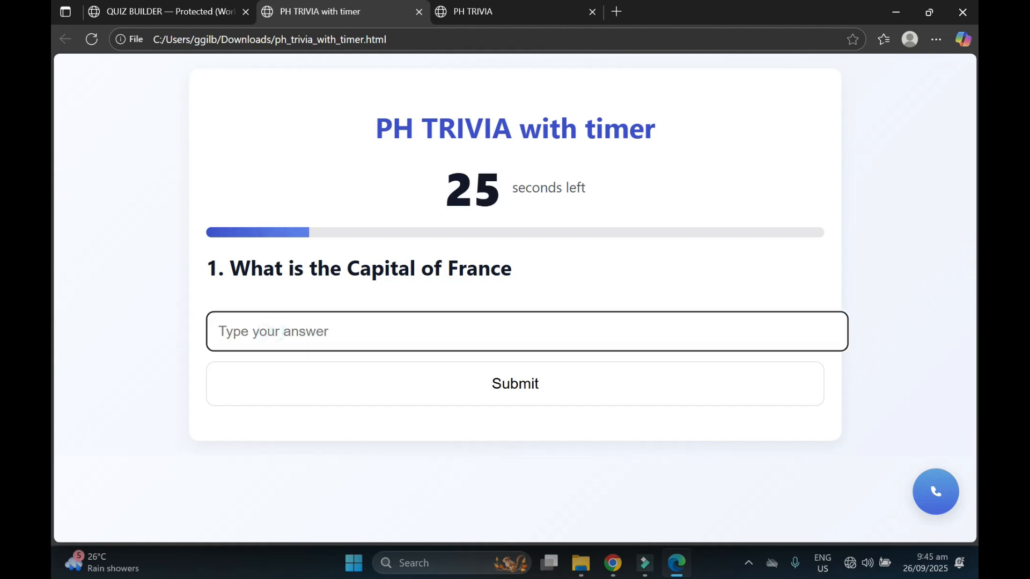
pyautogui.write('P')
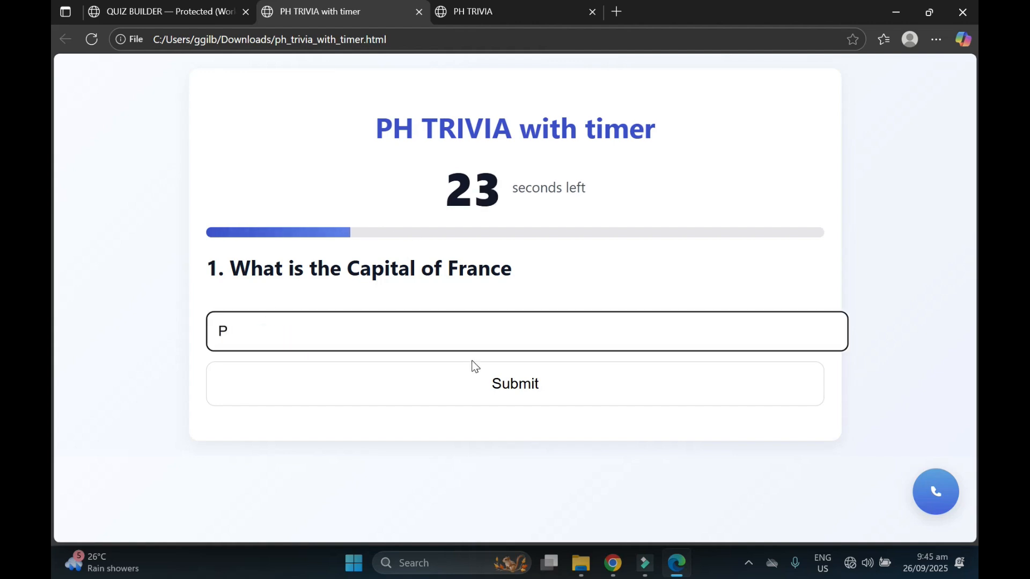
pyautogui.press('BackSpace')
pyautogui.write('P')
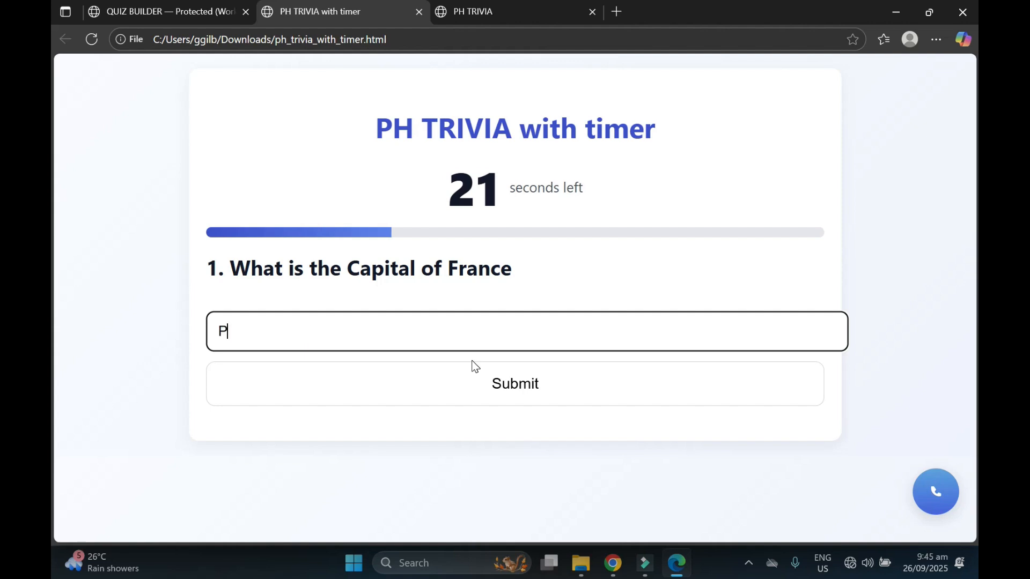
pyautogui.write('aris')
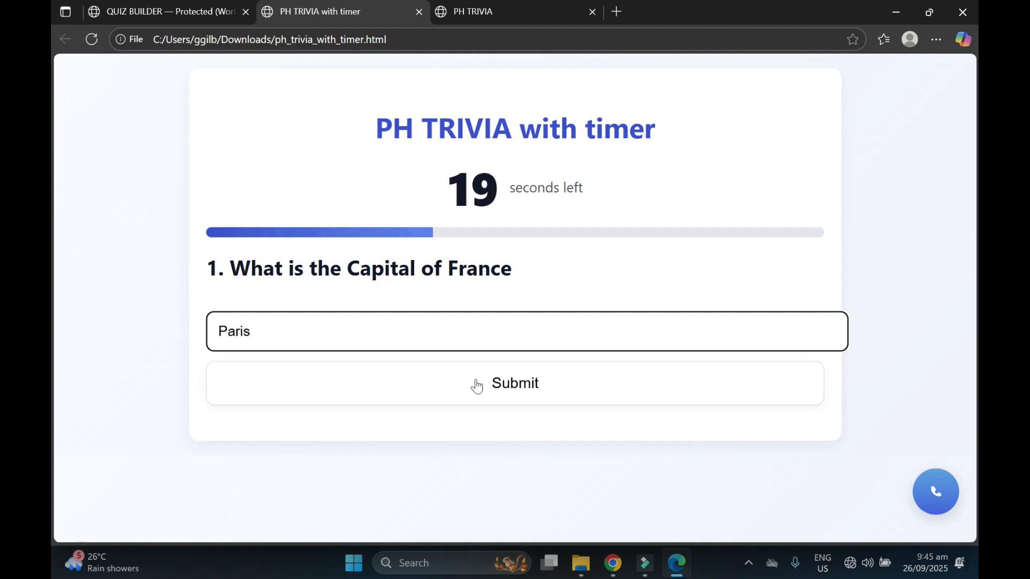
pyautogui.click(474, 388)
pyautogui.click(481, 317)
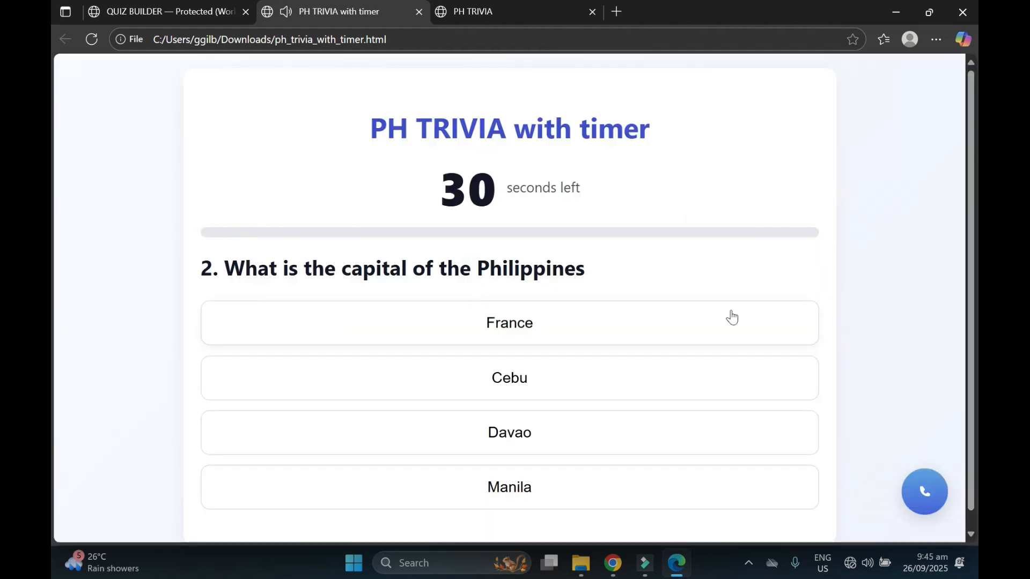
# Step: Call a random participant from section 8 ATIS during the timed question and close the result
pyautogui.scroll(-1, 955, 369)
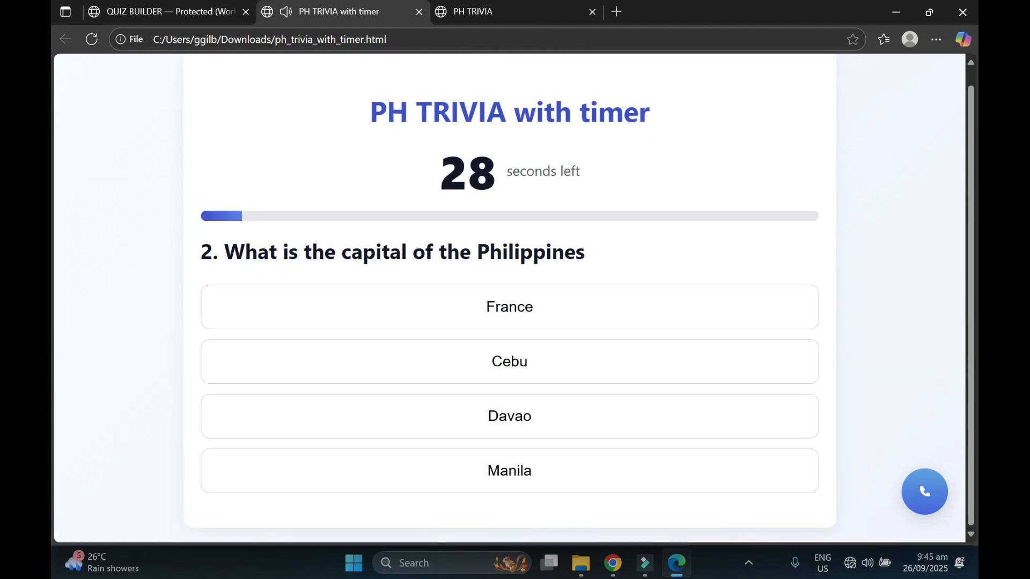
pyautogui.click(929, 500)
pyautogui.click(625, 327)
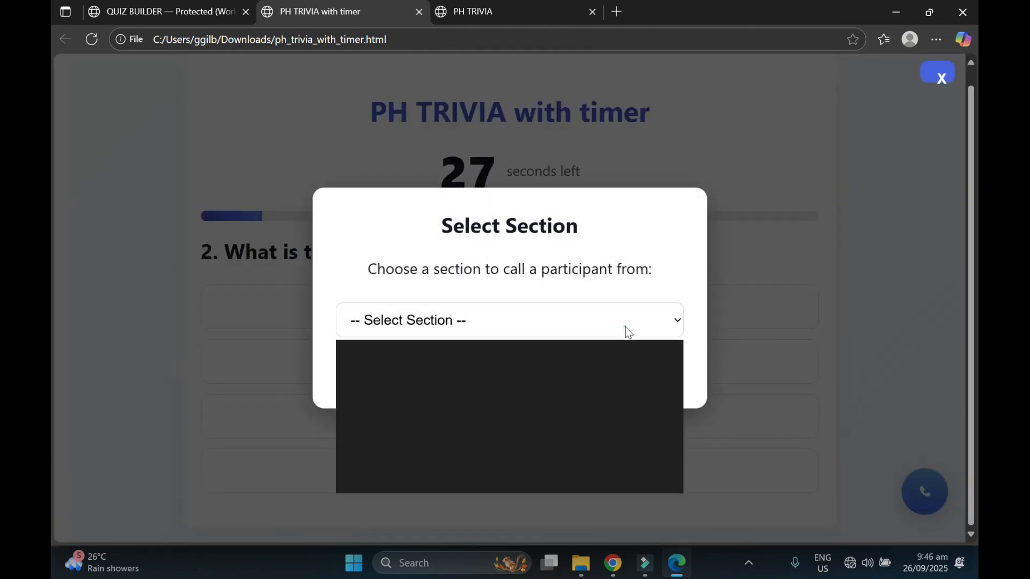
pyautogui.click(402, 440)
pyautogui.click(469, 368)
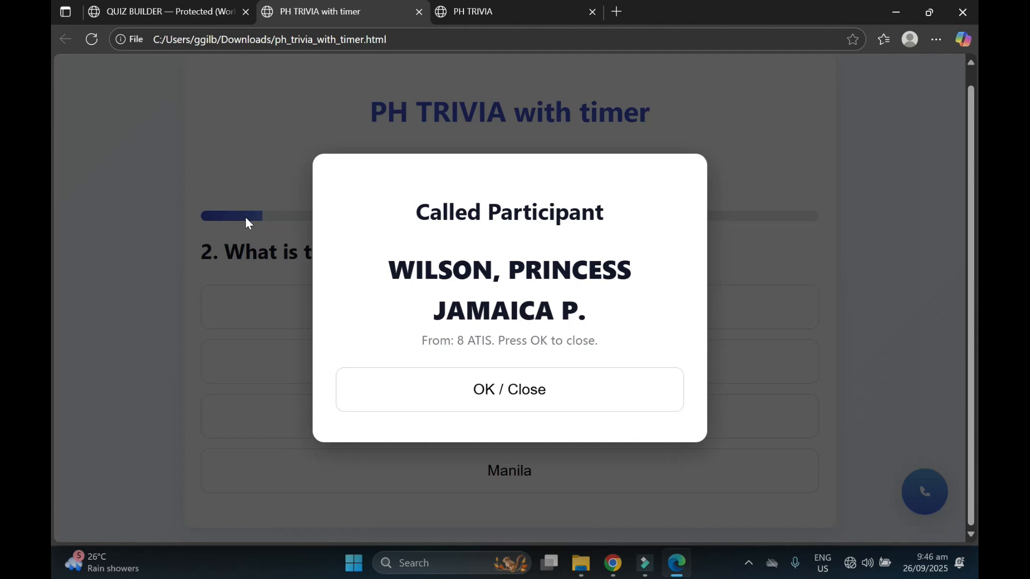
pyautogui.click(483, 387)
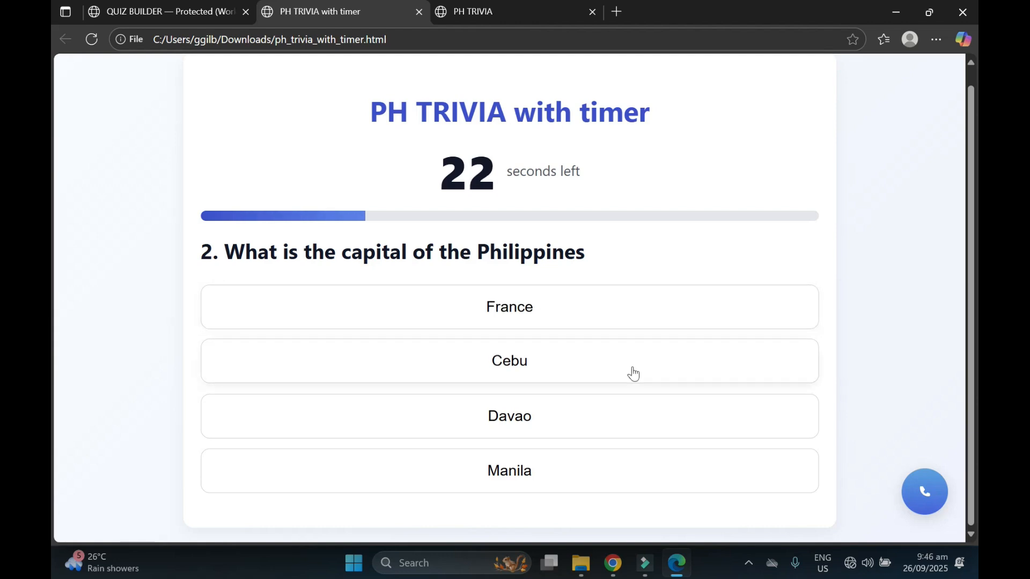
# Step: Answer "France" to the capital of the Philippines question and finish the timed quiz
pyautogui.click(523, 310)
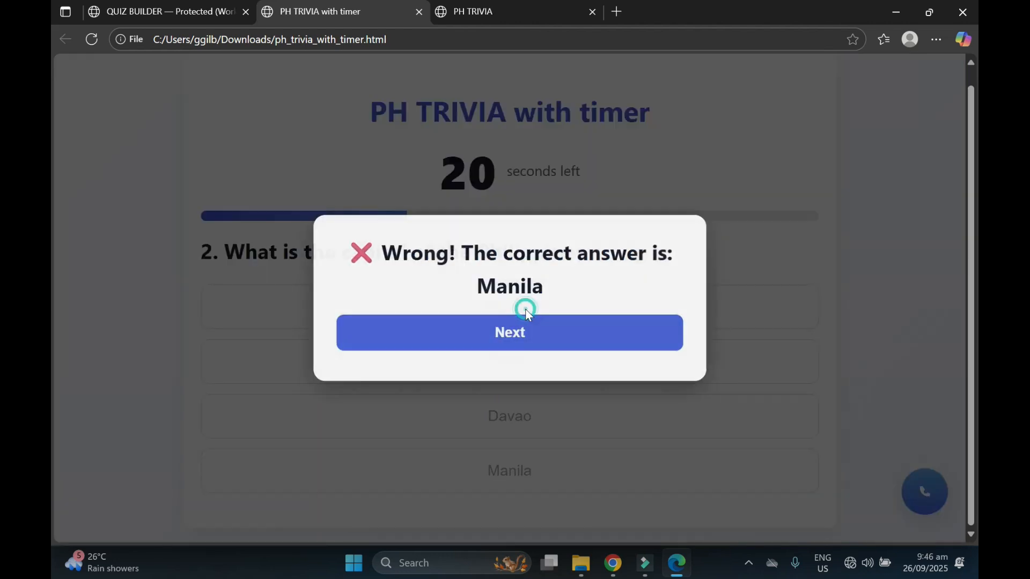
pyautogui.click(588, 328)
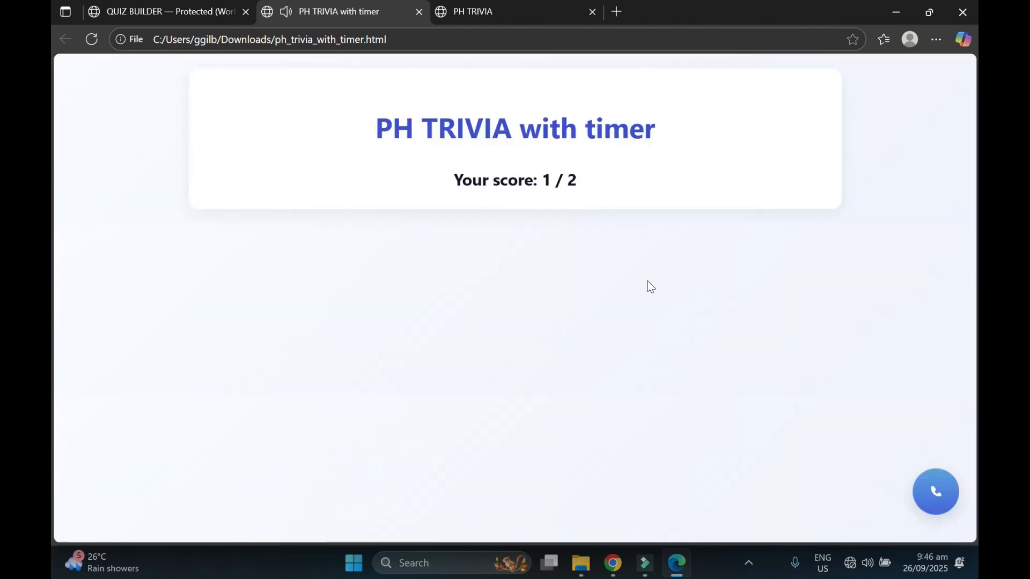